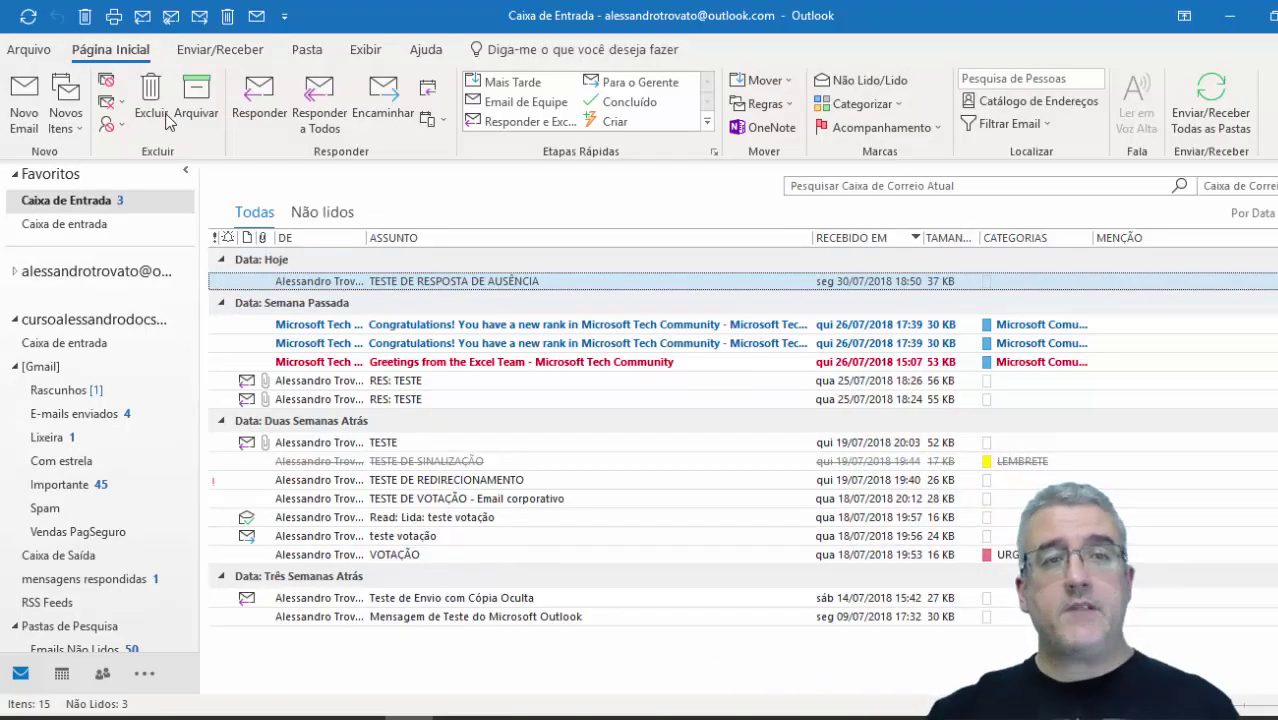
Open the Arquivo Account Information page and view the account dropdown showing the single POP/SMTP account
{"action": "left_click", "coordinate": [42, 50]}
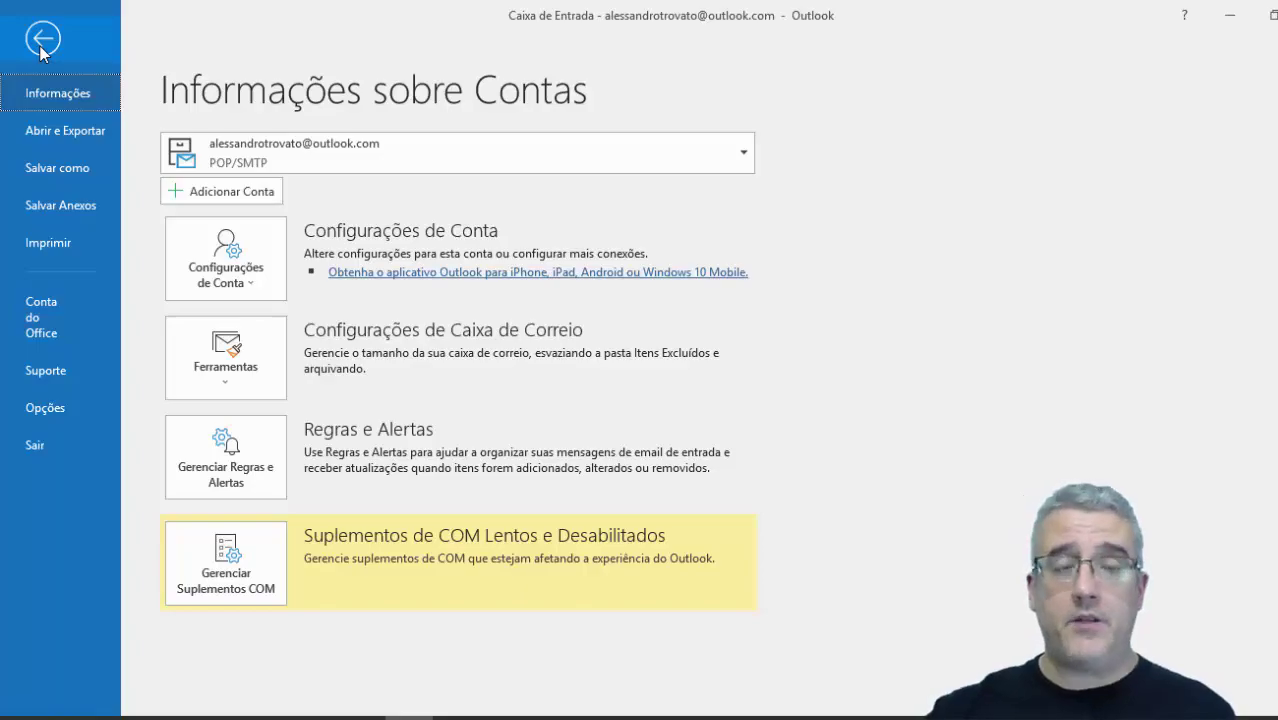
{"action": "left_click", "coordinate": [40, 46]}
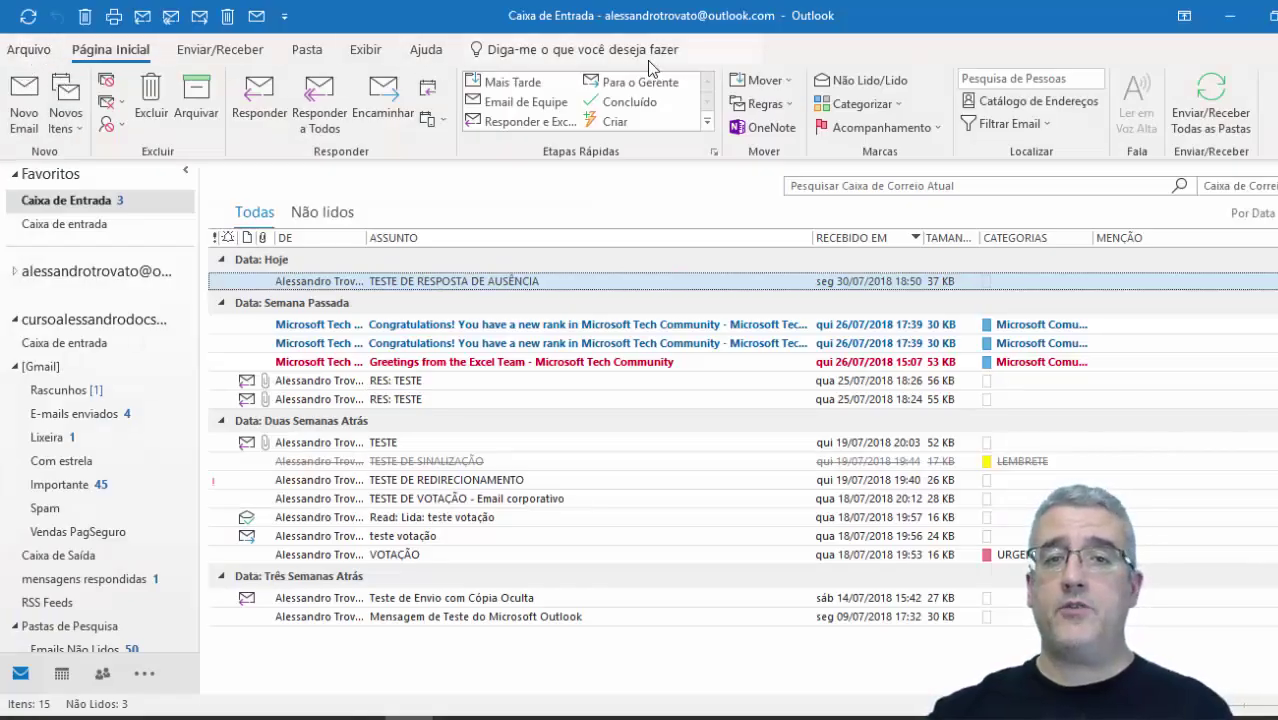
{"action": "left_click", "coordinate": [40, 55]}
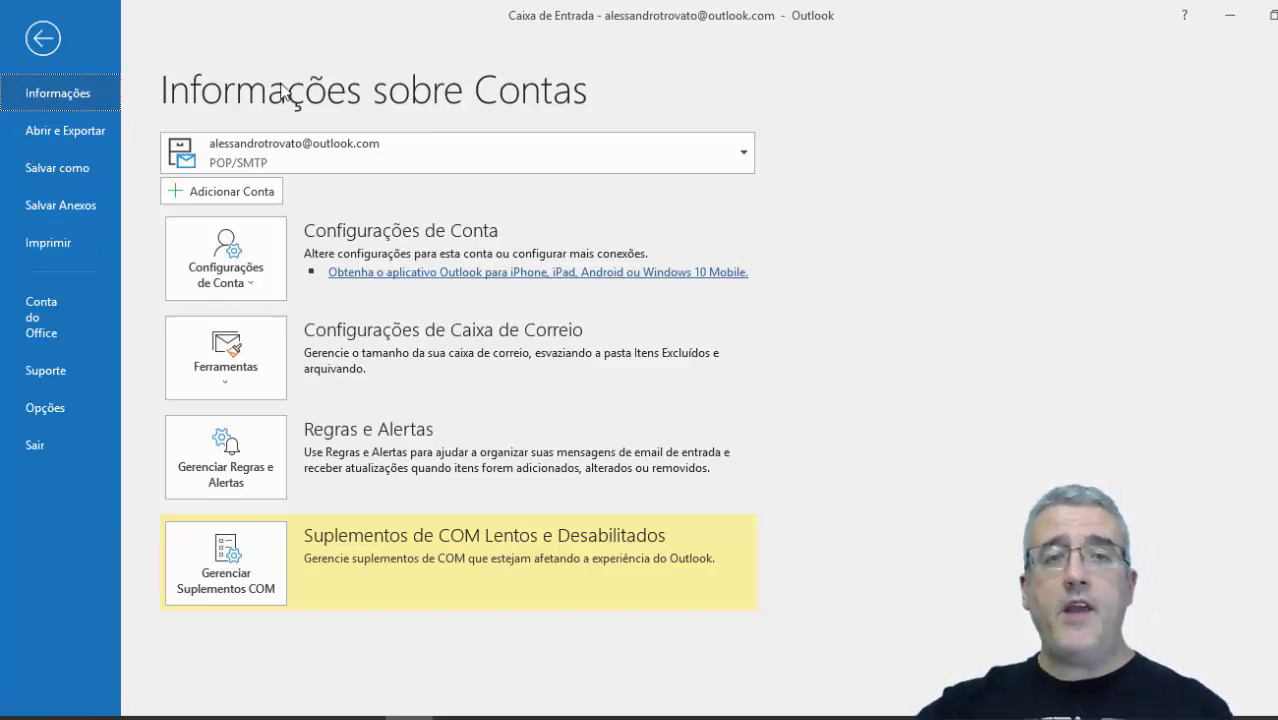
{"action": "left_click", "coordinate": [320, 143]}
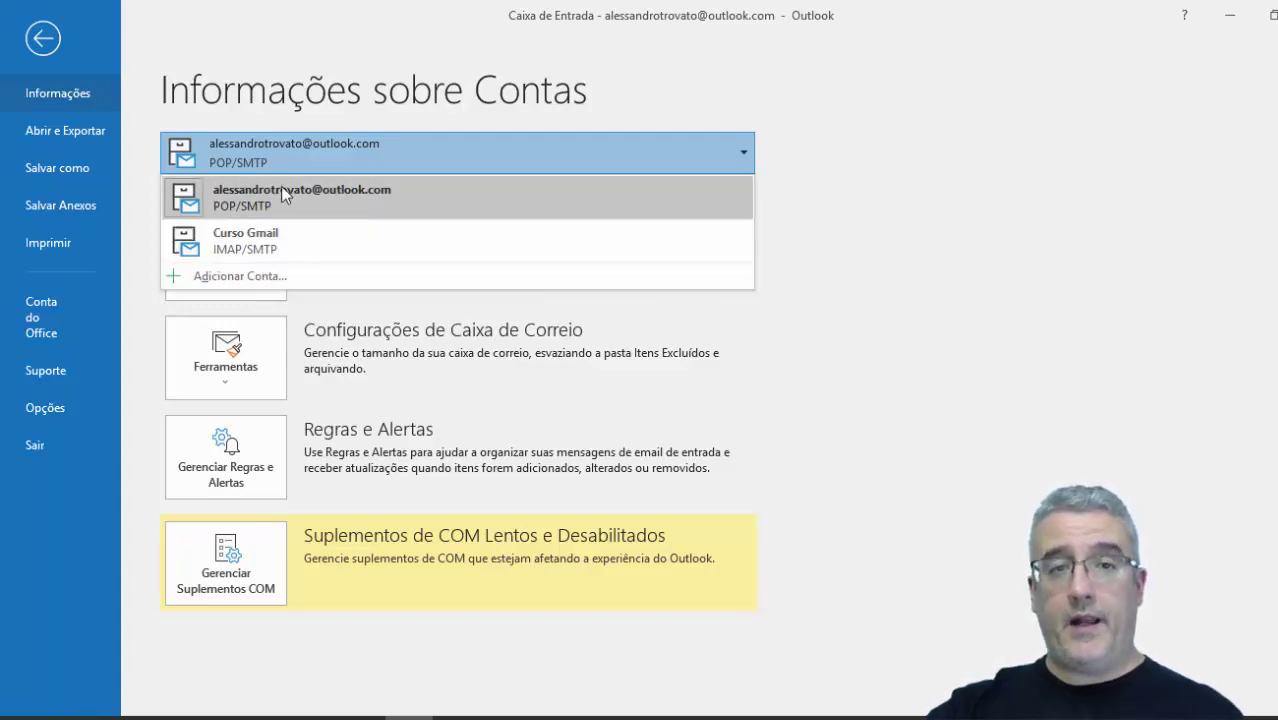
{"action": "left_click", "coordinate": [810, 200]}
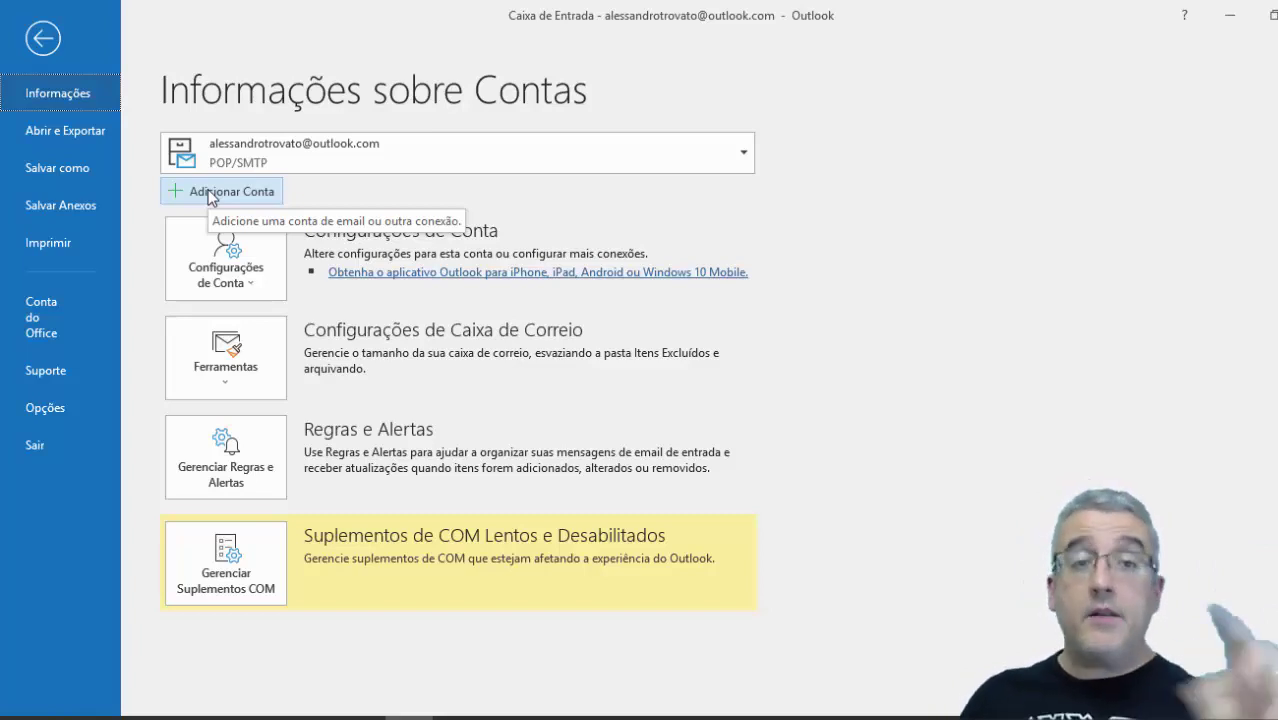
Open Configurações de Conta and view the Arquivos de Dados tab listing two data files
{"action": "left_click", "coordinate": [218, 274]}
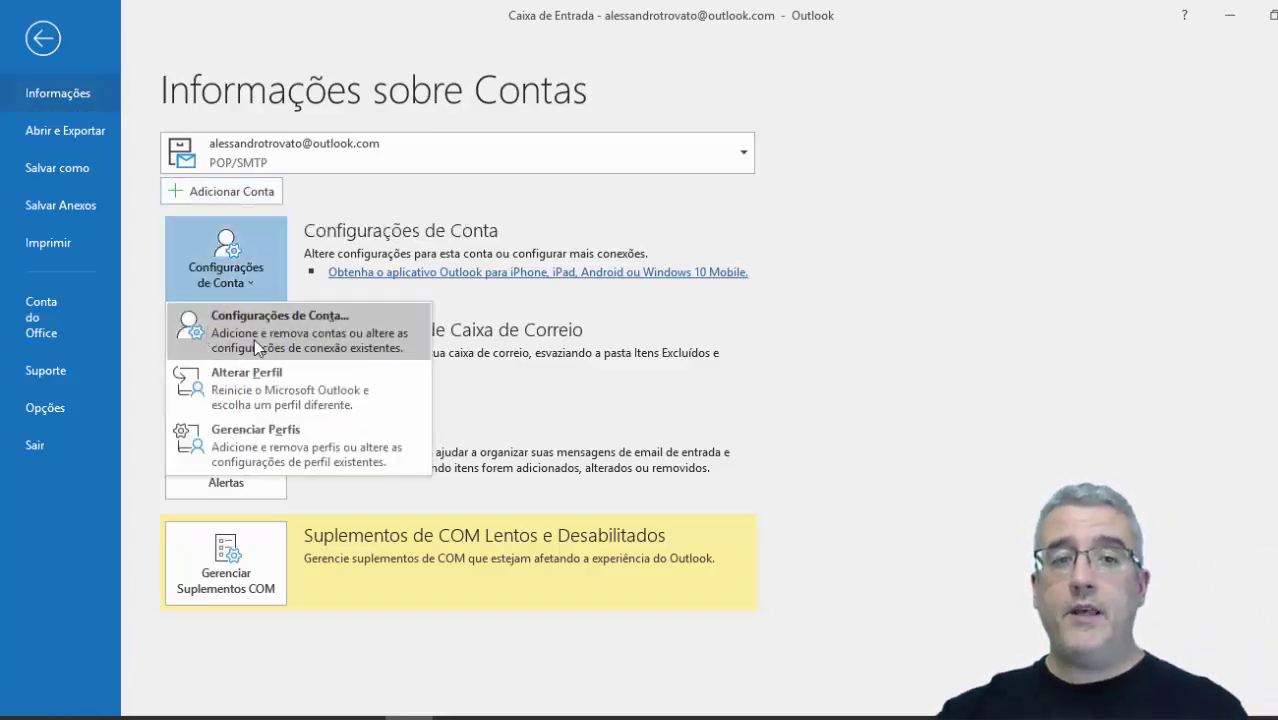
{"action": "left_click", "coordinate": [302, 324]}
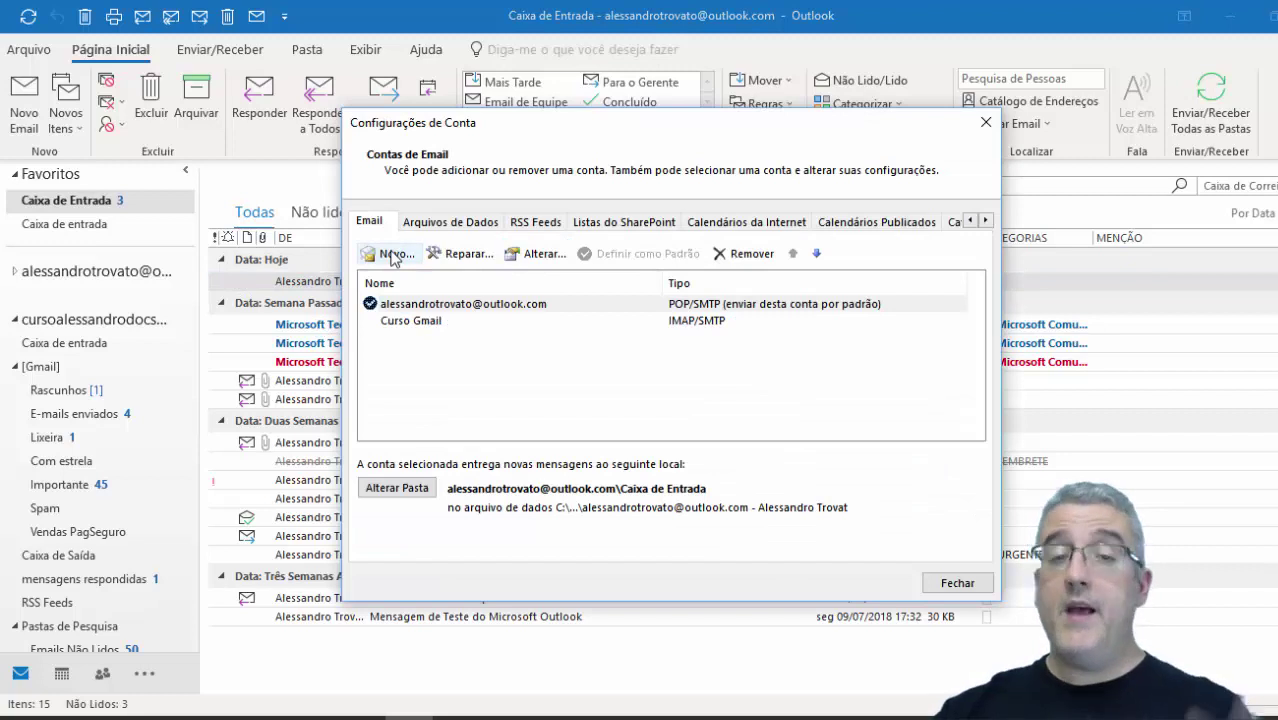
{"action": "left_click", "coordinate": [430, 230]}
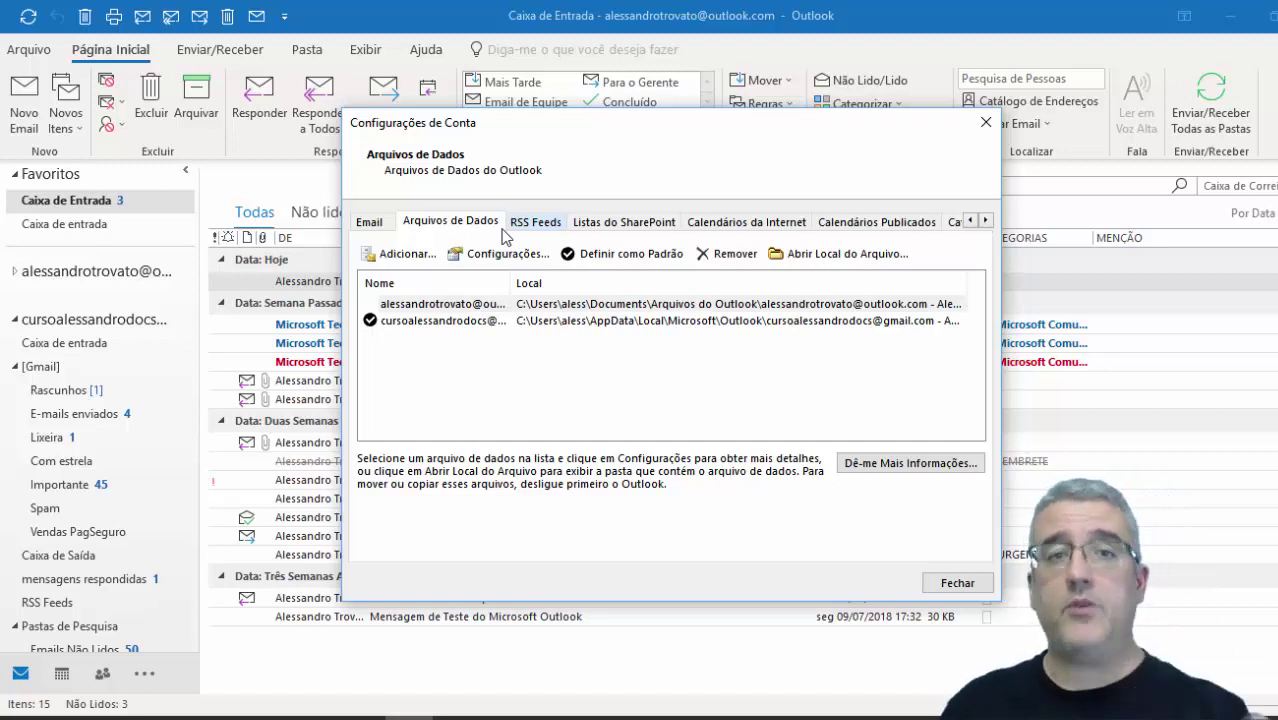
Browse the RSS Feeds, SharePoint Lists, Calendars and Address Books tabs, then close Account Settings
{"action": "left_click", "coordinate": [553, 227]}
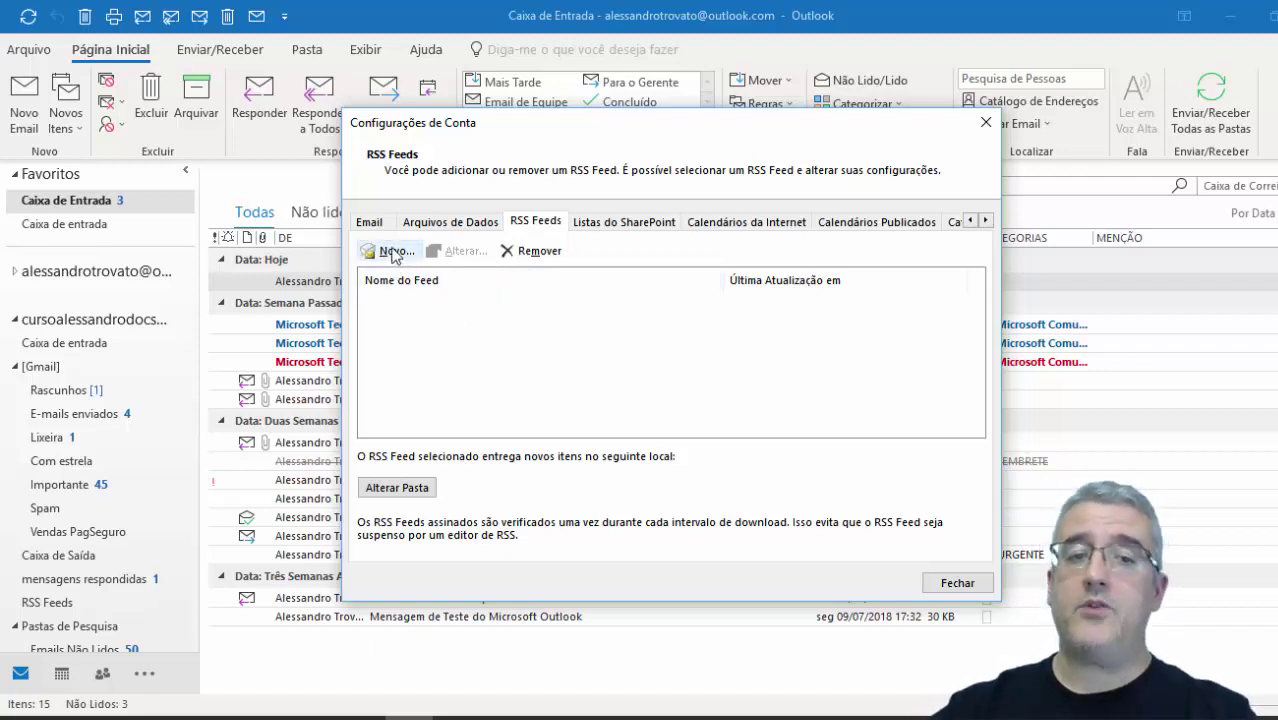
{"action": "left_click", "coordinate": [645, 228]}
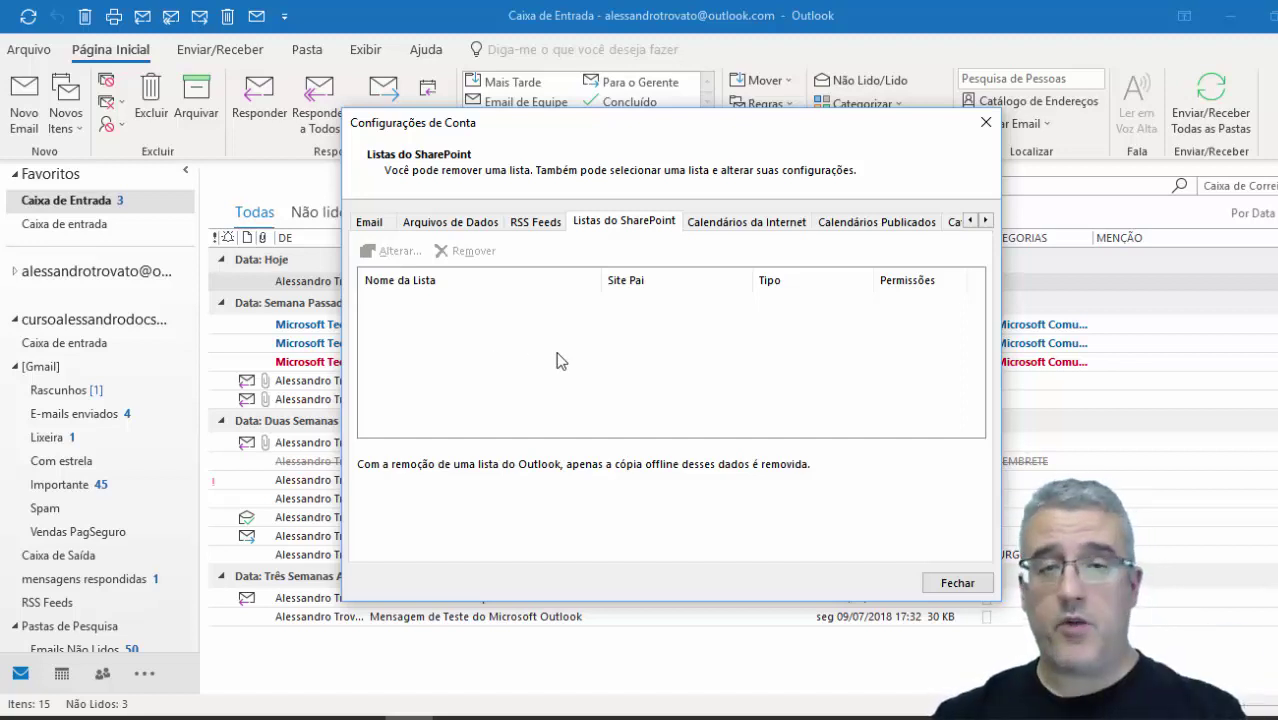
{"action": "left_click", "coordinate": [767, 222]}
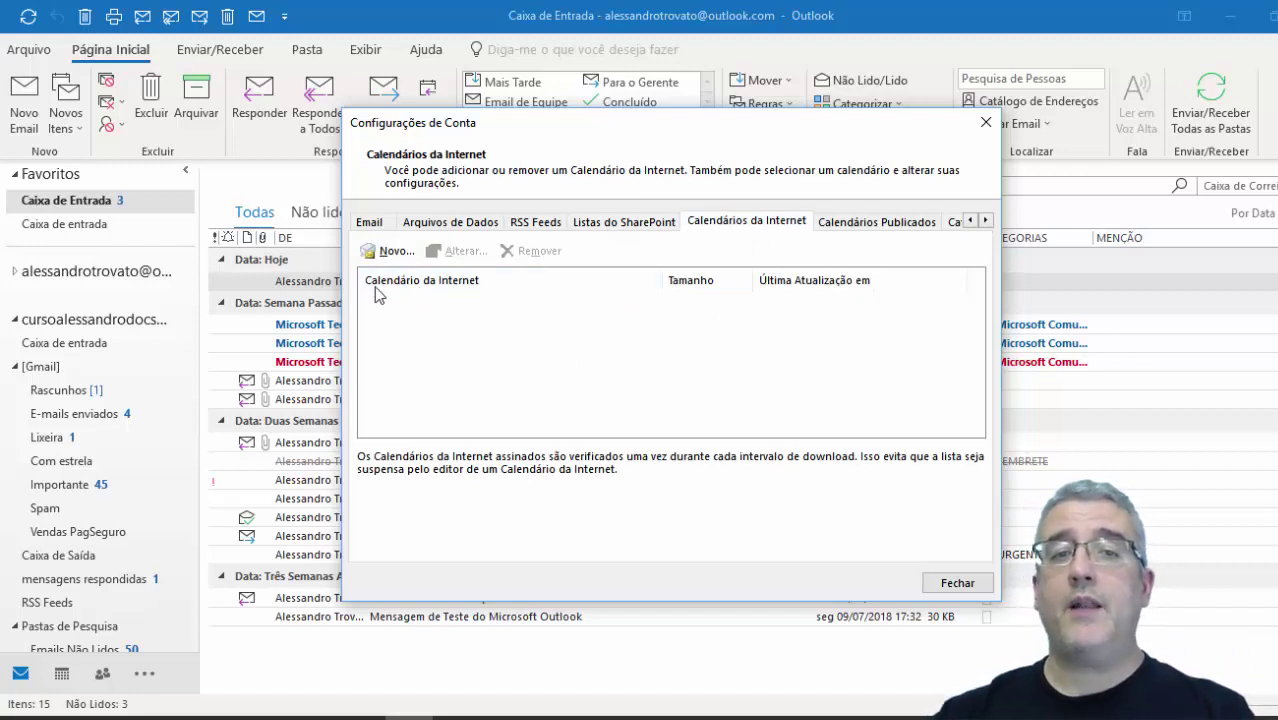
{"action": "left_click", "coordinate": [848, 228]}
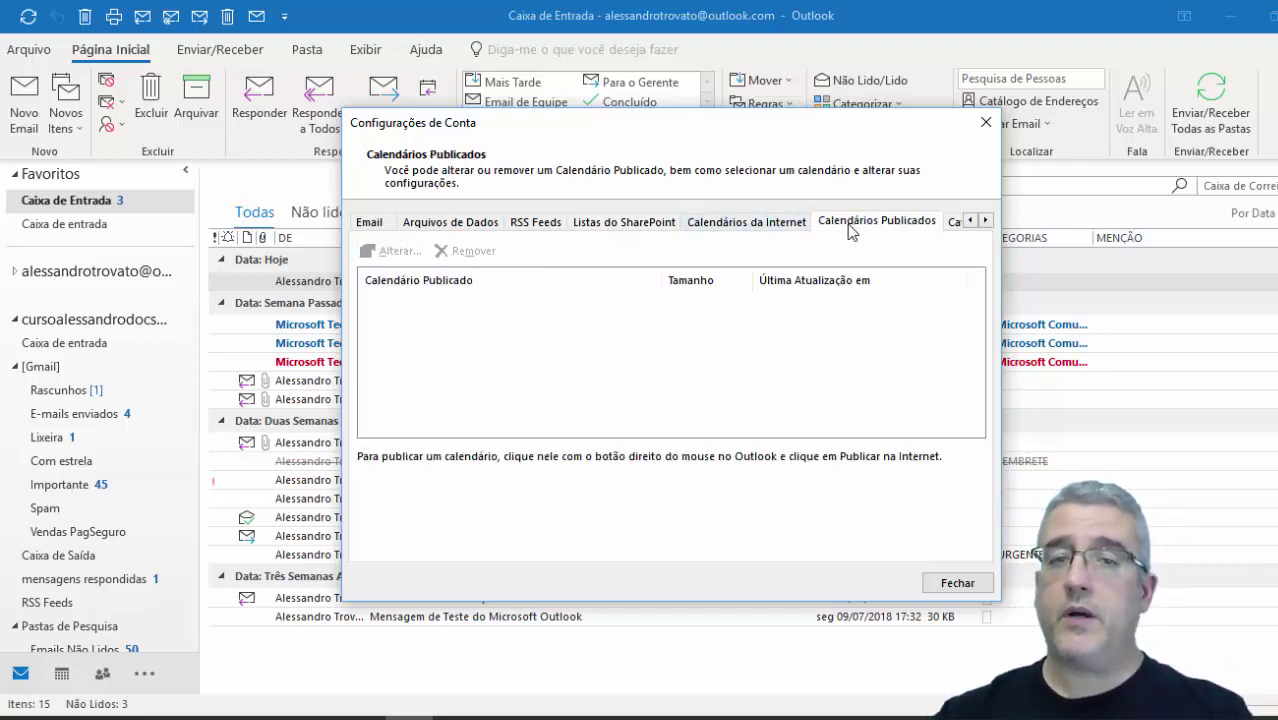
{"action": "left_click", "coordinate": [955, 222]}
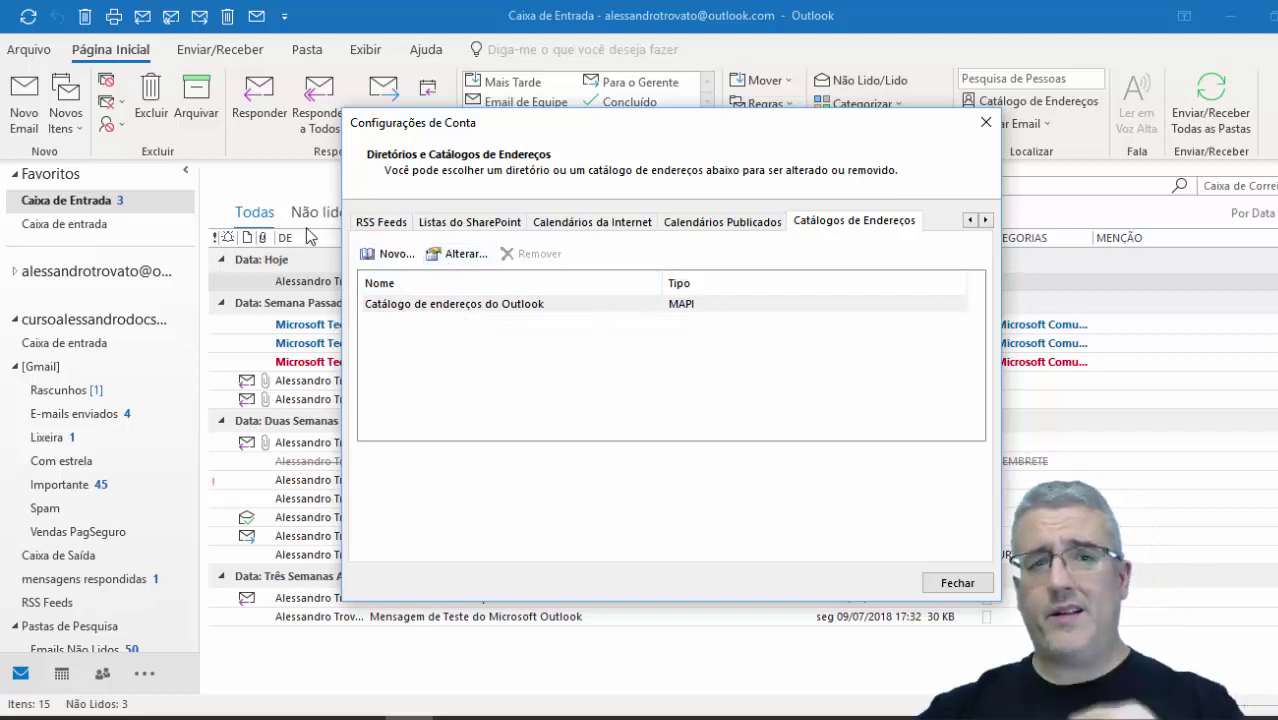
{"action": "left_click", "coordinate": [381, 221]}
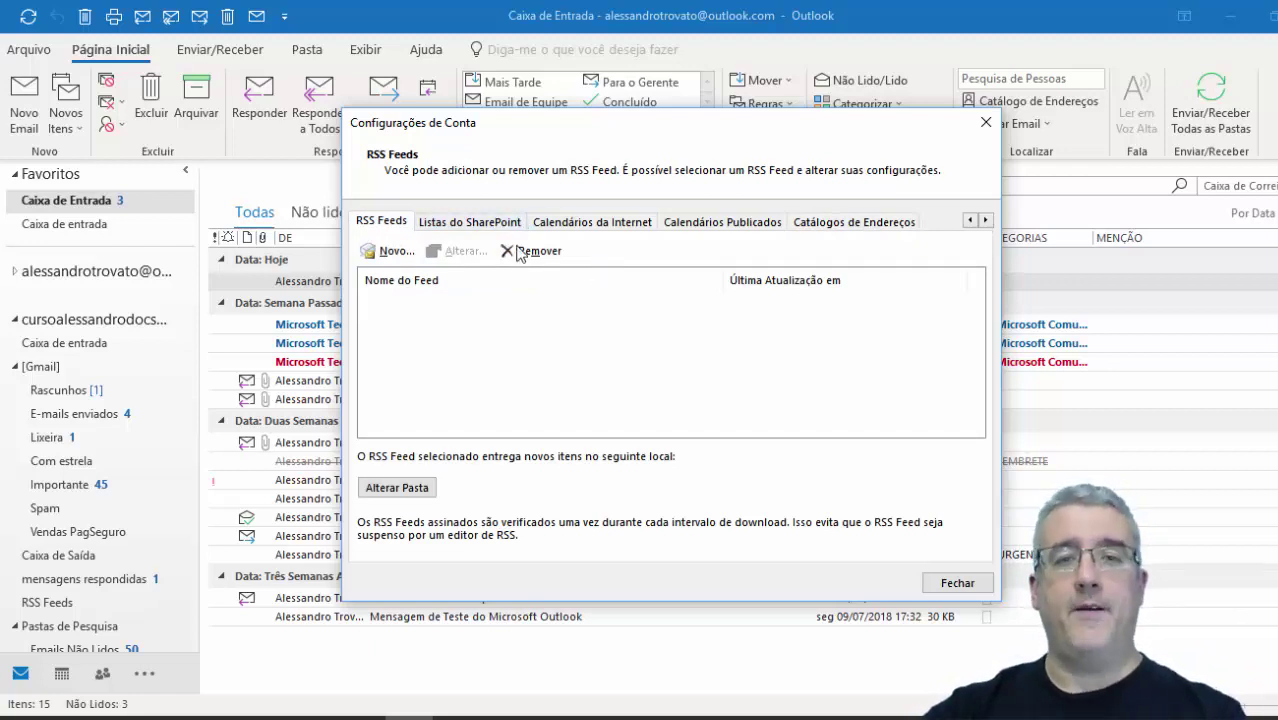
{"action": "left_click", "coordinate": [945, 585]}
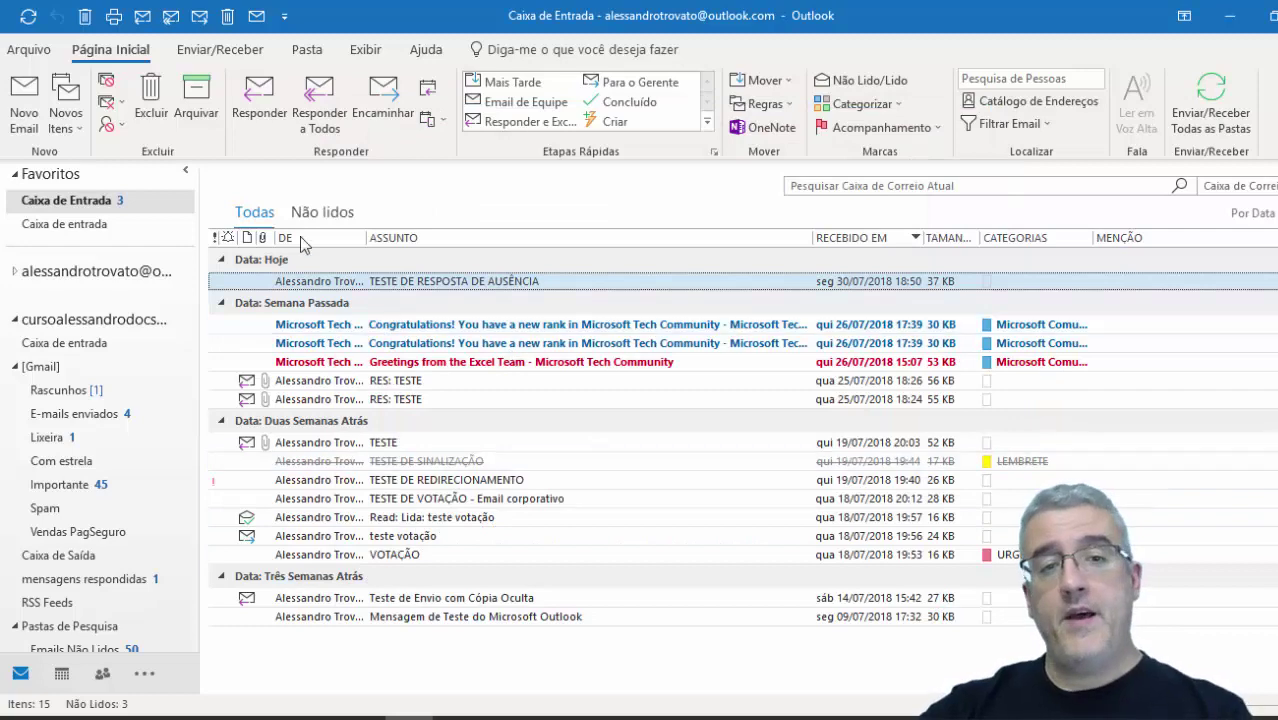
Open Limpar Caixa de Correio from Ferramentas and view the Itens Excluídos folder size
{"action": "left_click", "coordinate": [48, 57]}
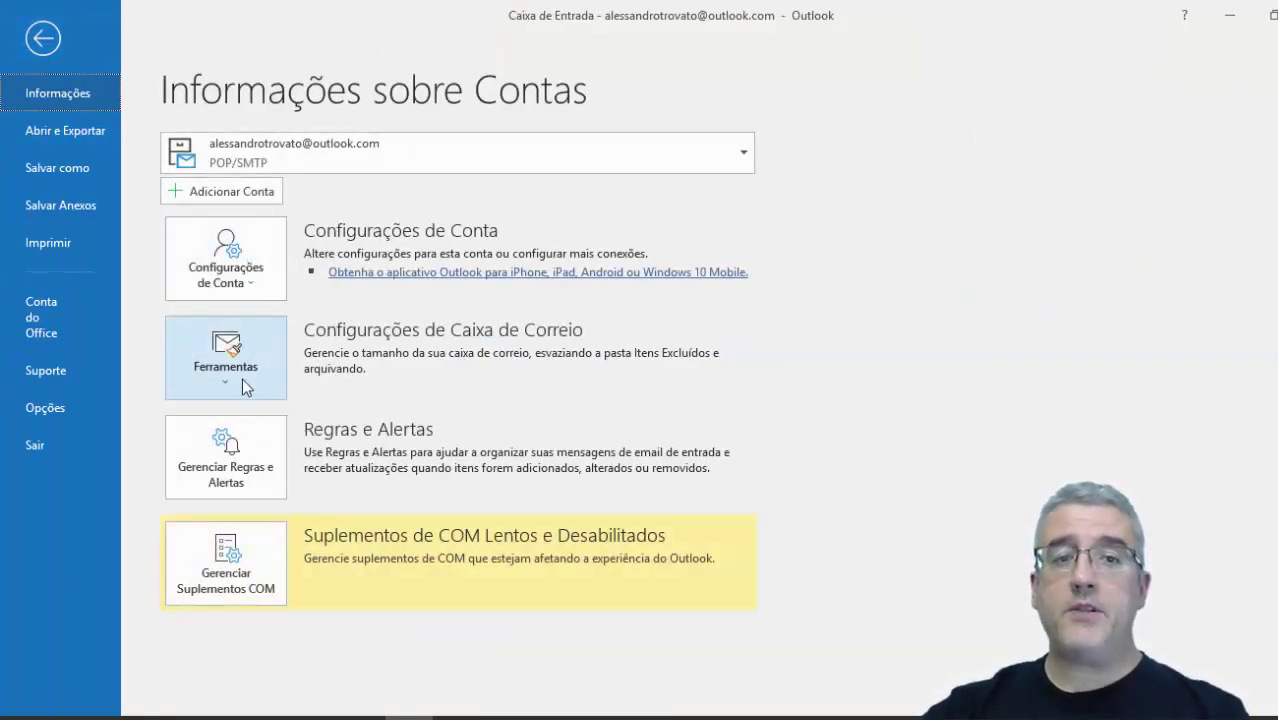
{"action": "left_click", "coordinate": [242, 380]}
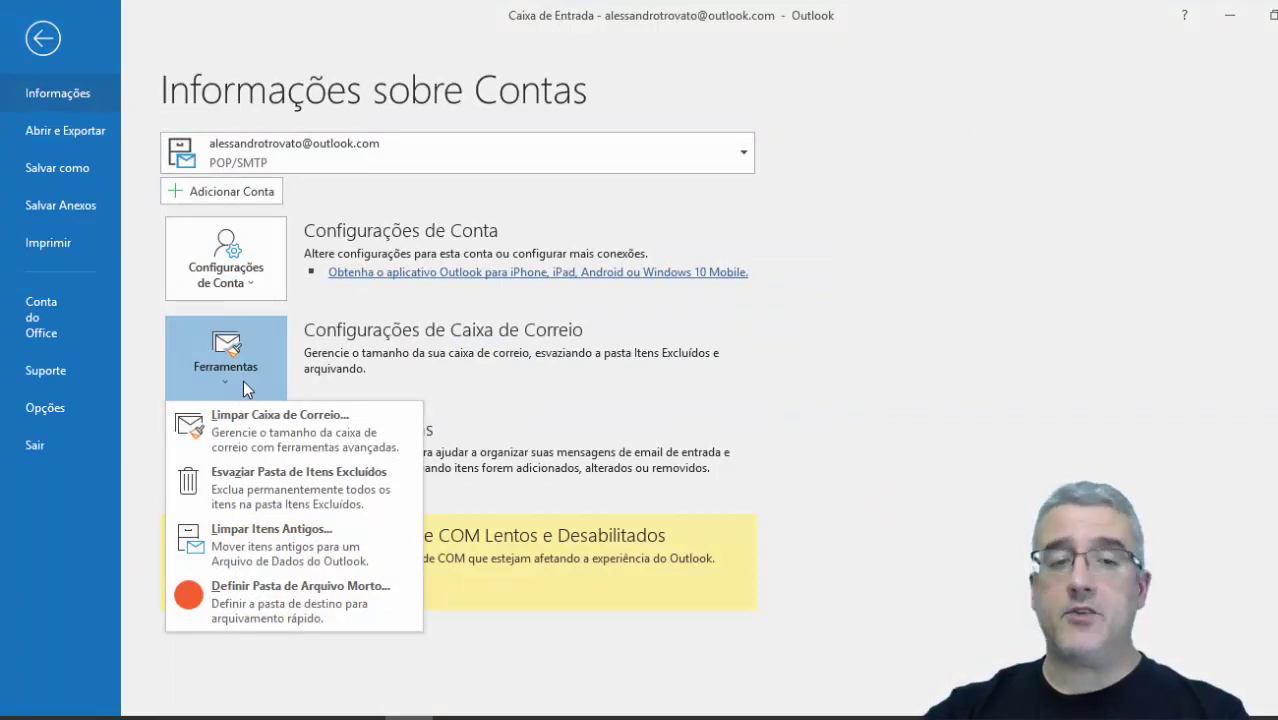
{"action": "left_click", "coordinate": [315, 422]}
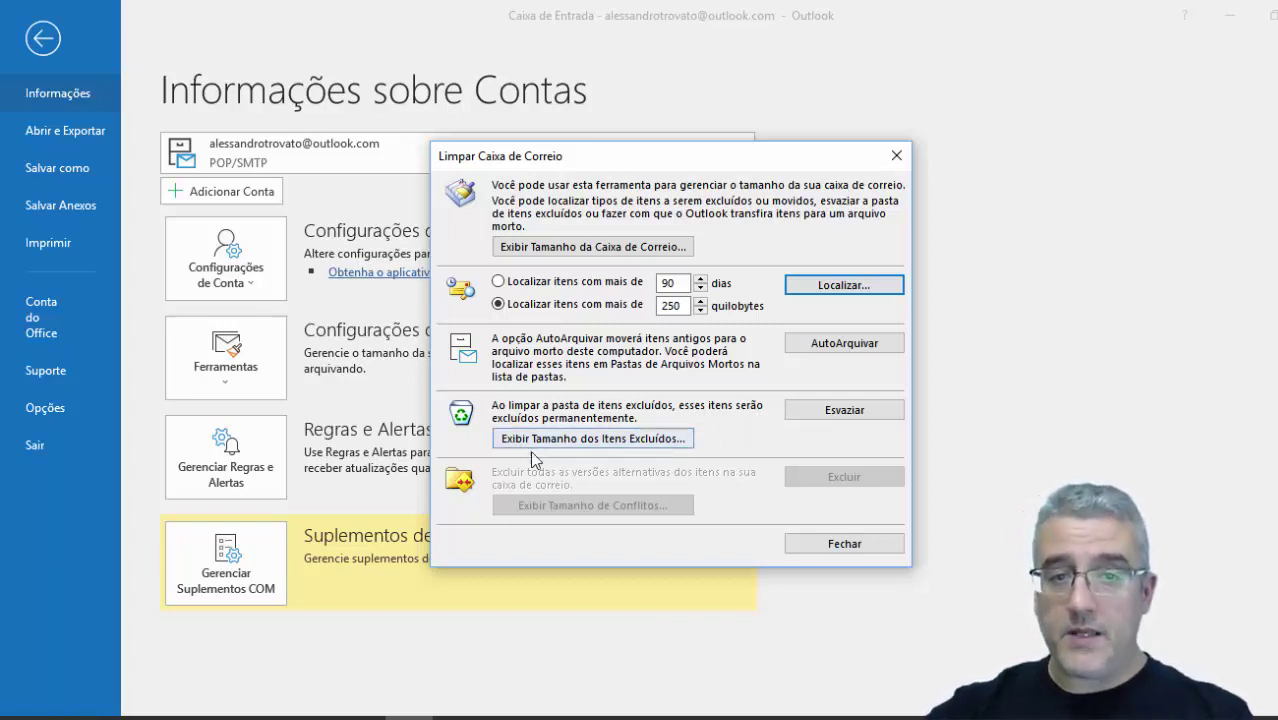
{"action": "left_click", "coordinate": [612, 447]}
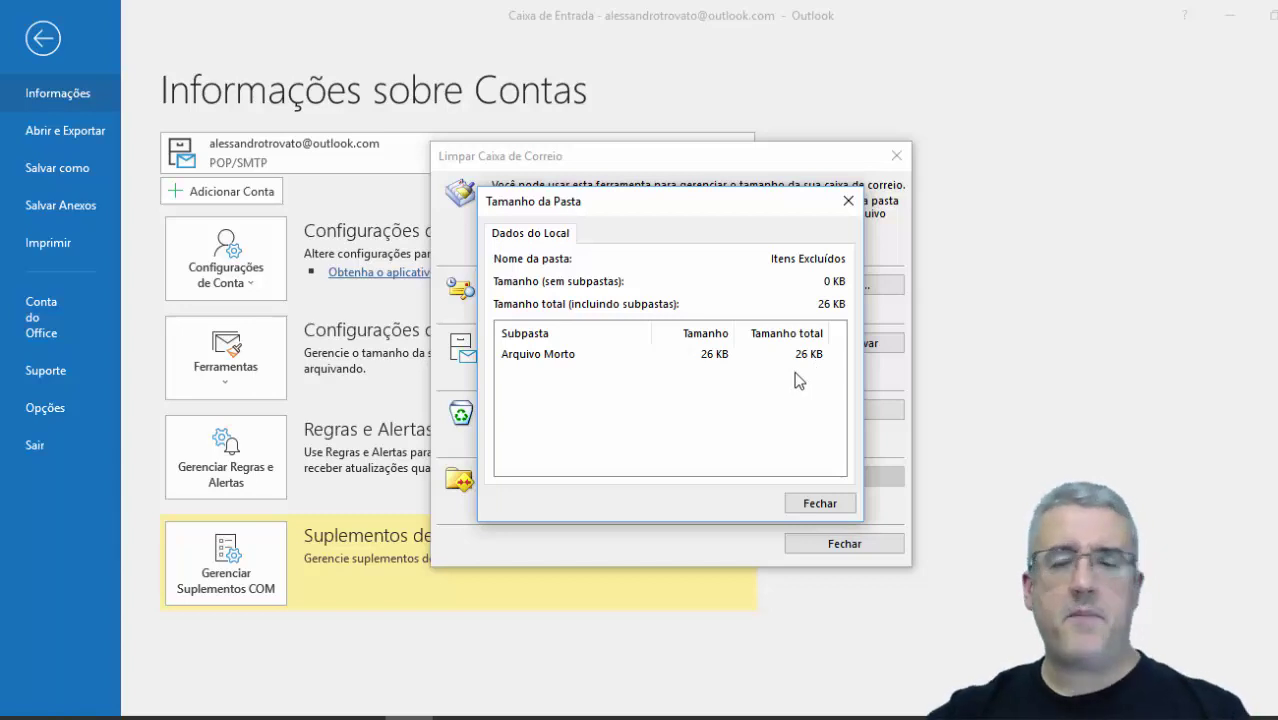
{"action": "left_click", "coordinate": [820, 505]}
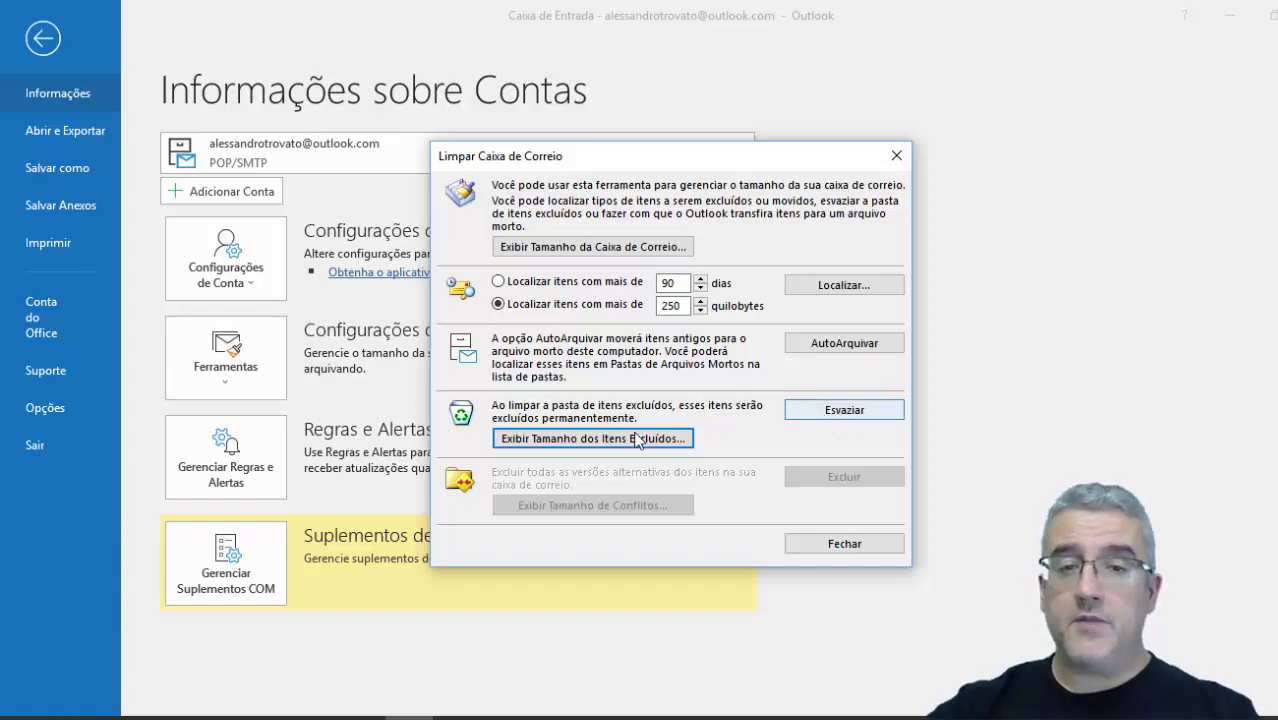
Permanently empty the Itens Excluídos folder, confirming with Sim
{"action": "key", "text": "Escape"}
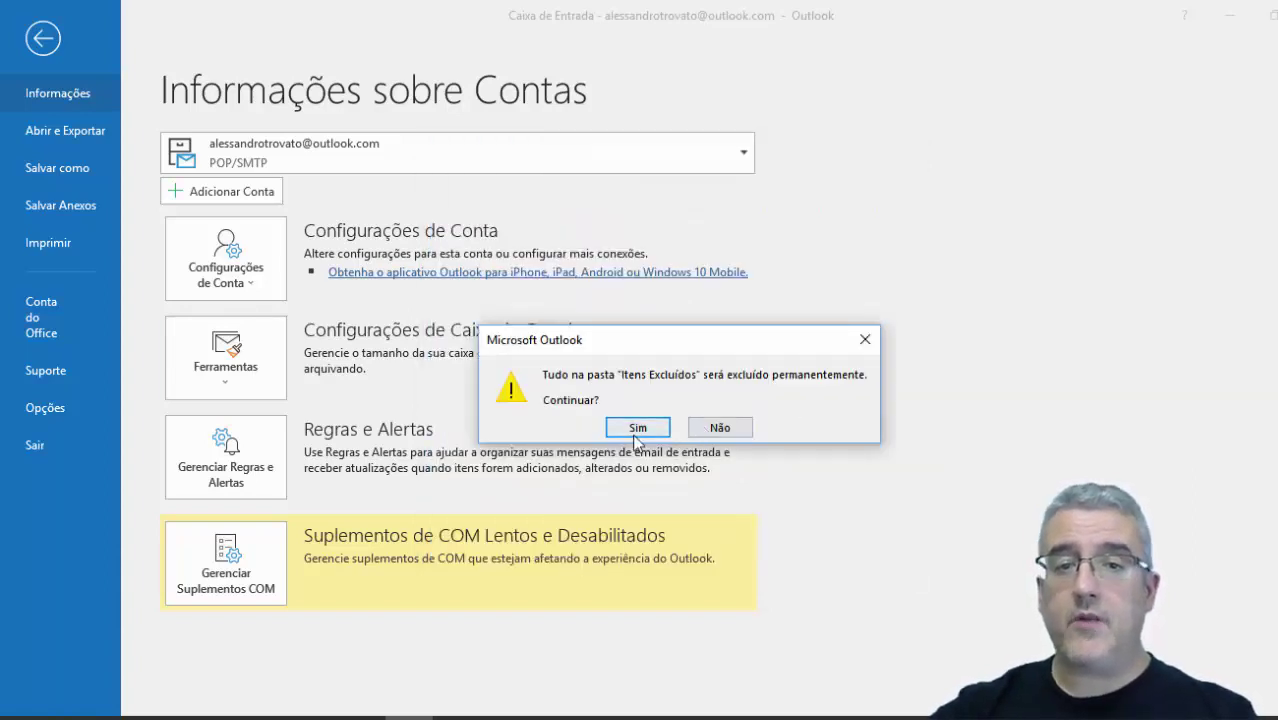
{"action": "left_click", "coordinate": [636, 428]}
{"action": "left_click", "coordinate": [252, 357]}
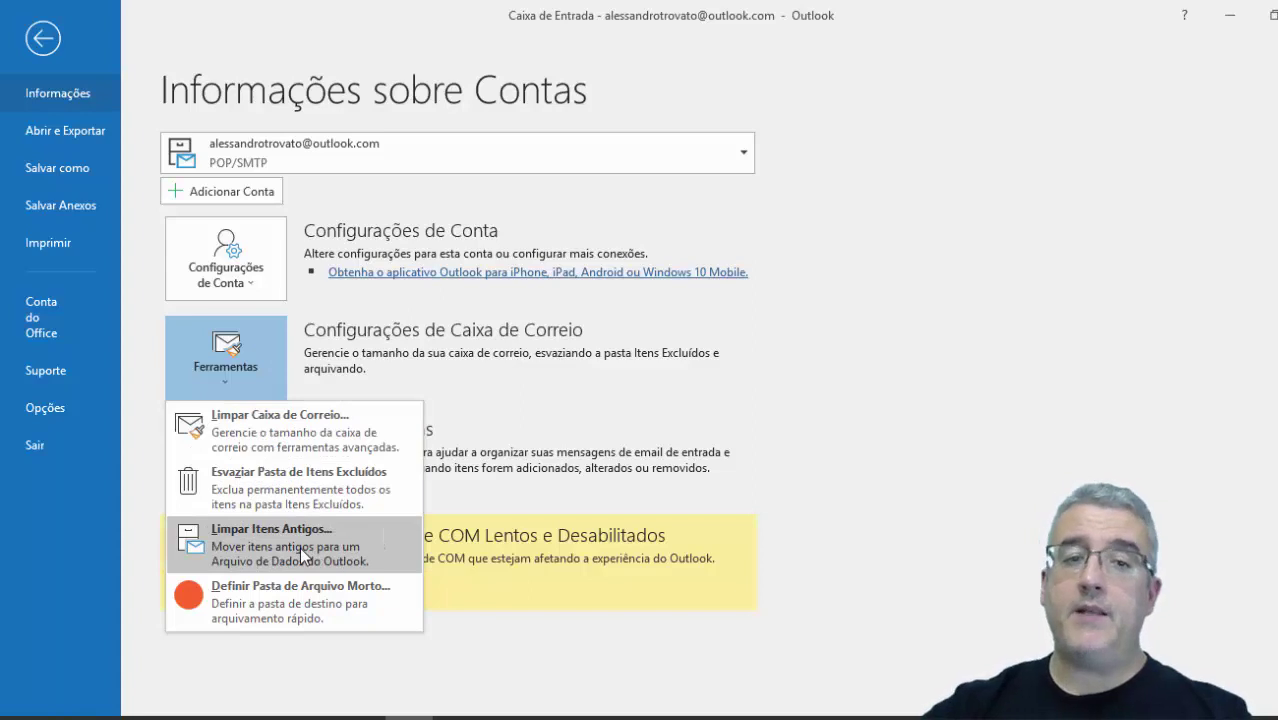
{"action": "left_click", "coordinate": [251, 552]}
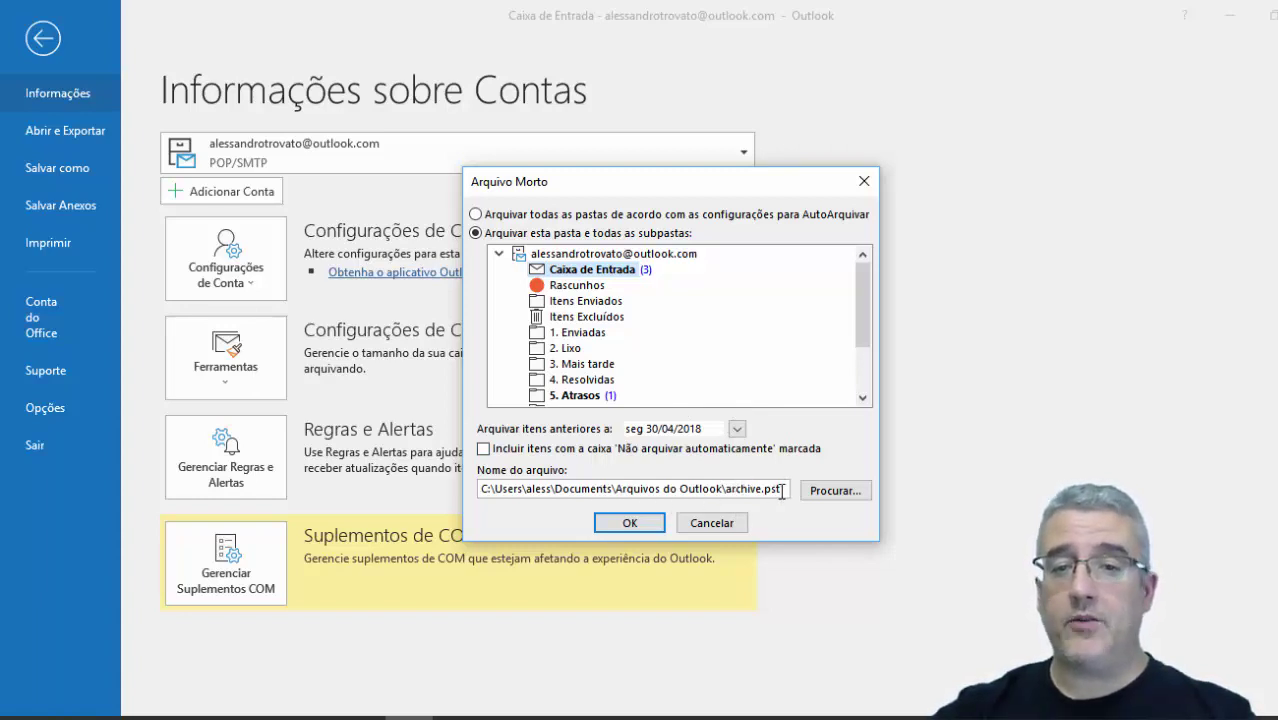
{"action": "left_click_drag", "start_coordinate": [782, 490], "coordinate": [461, 490]}
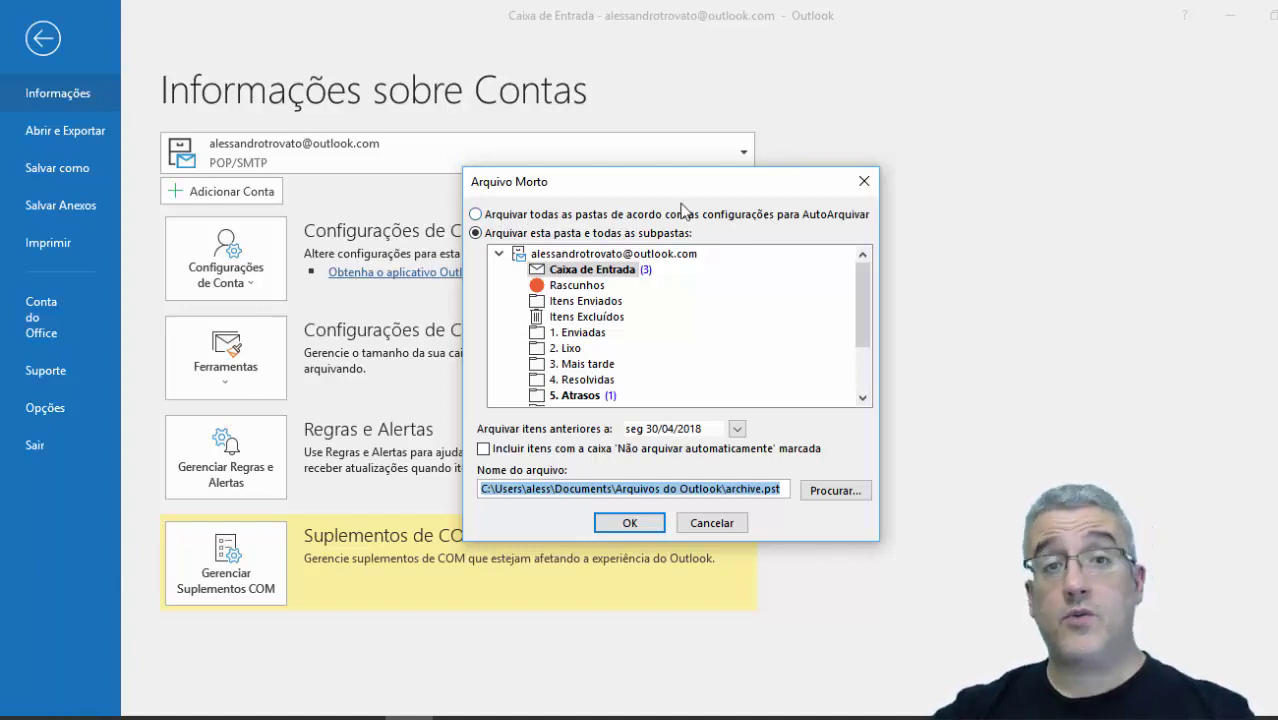
{"action": "left_click", "coordinate": [721, 516]}
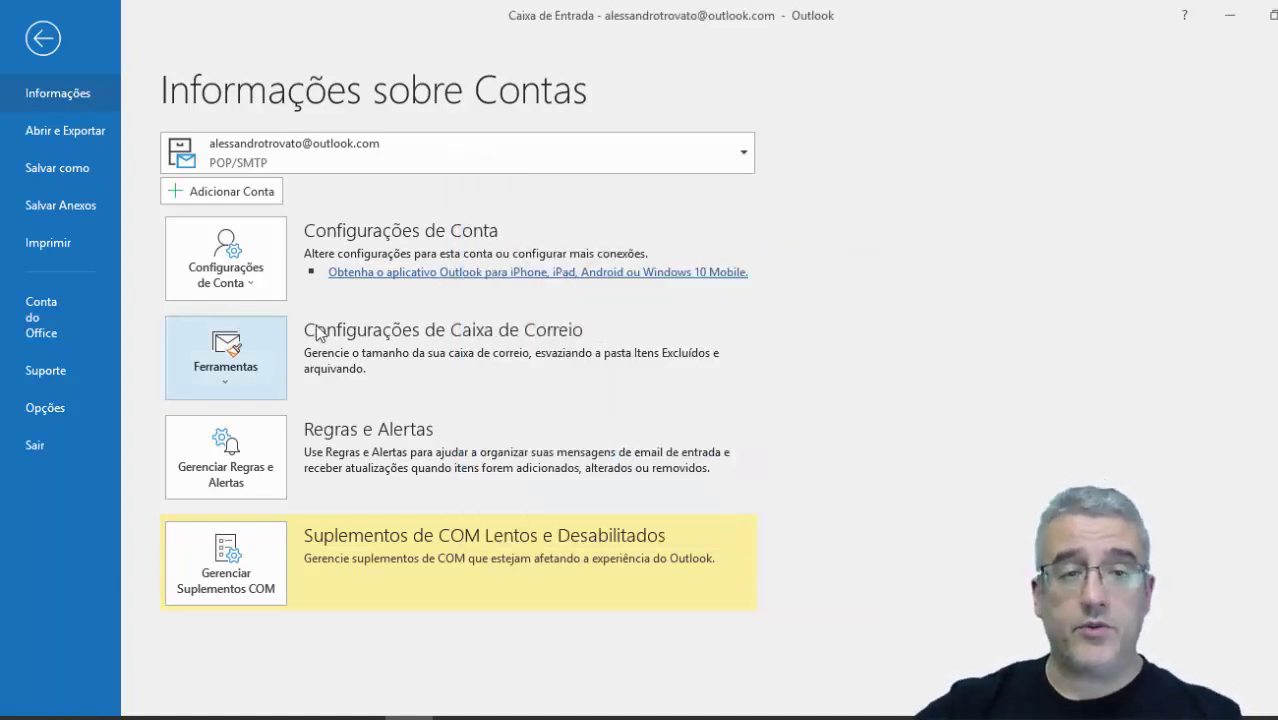
{"action": "left_click", "coordinate": [245, 393]}
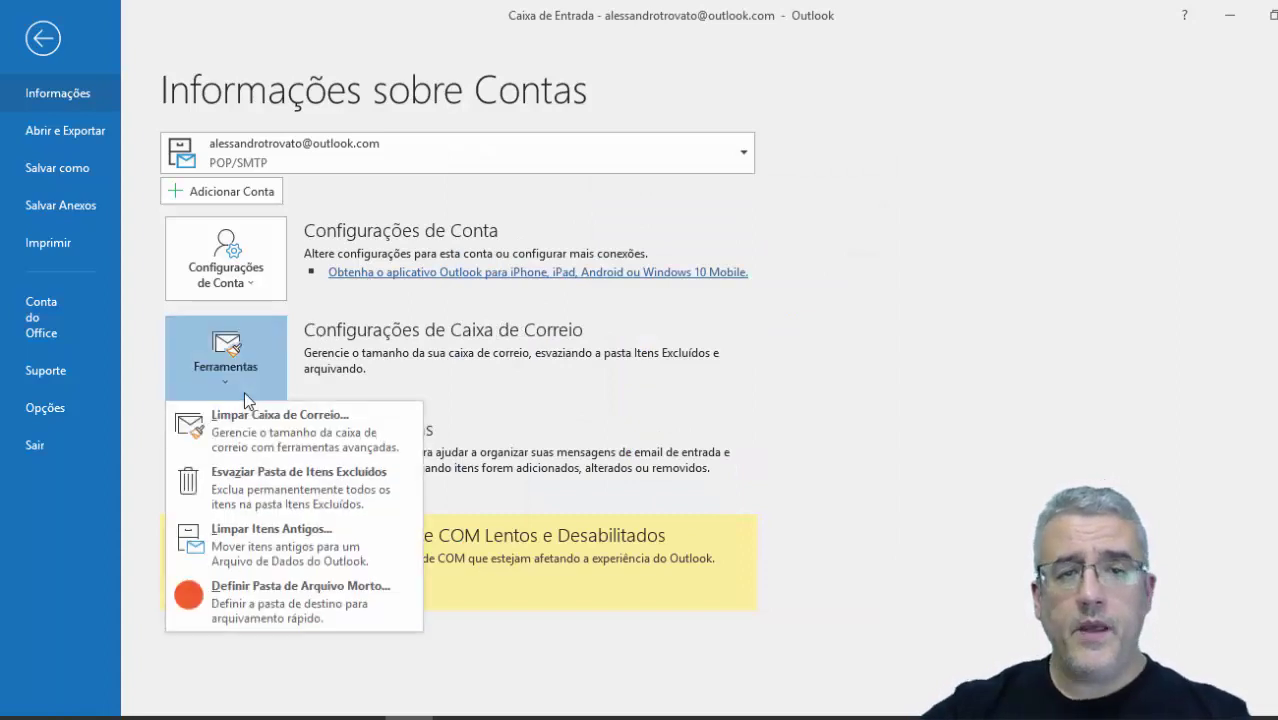
{"action": "left_click", "coordinate": [300, 590]}
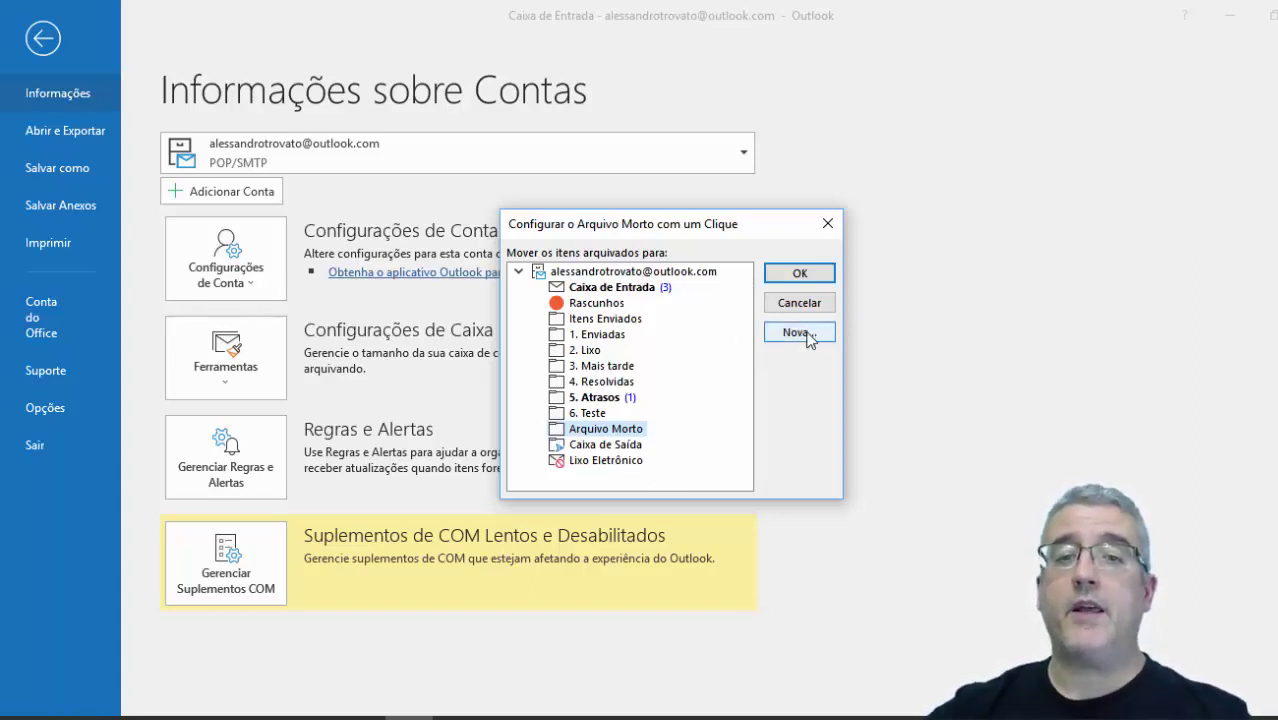
{"action": "left_click", "coordinate": [828, 224]}
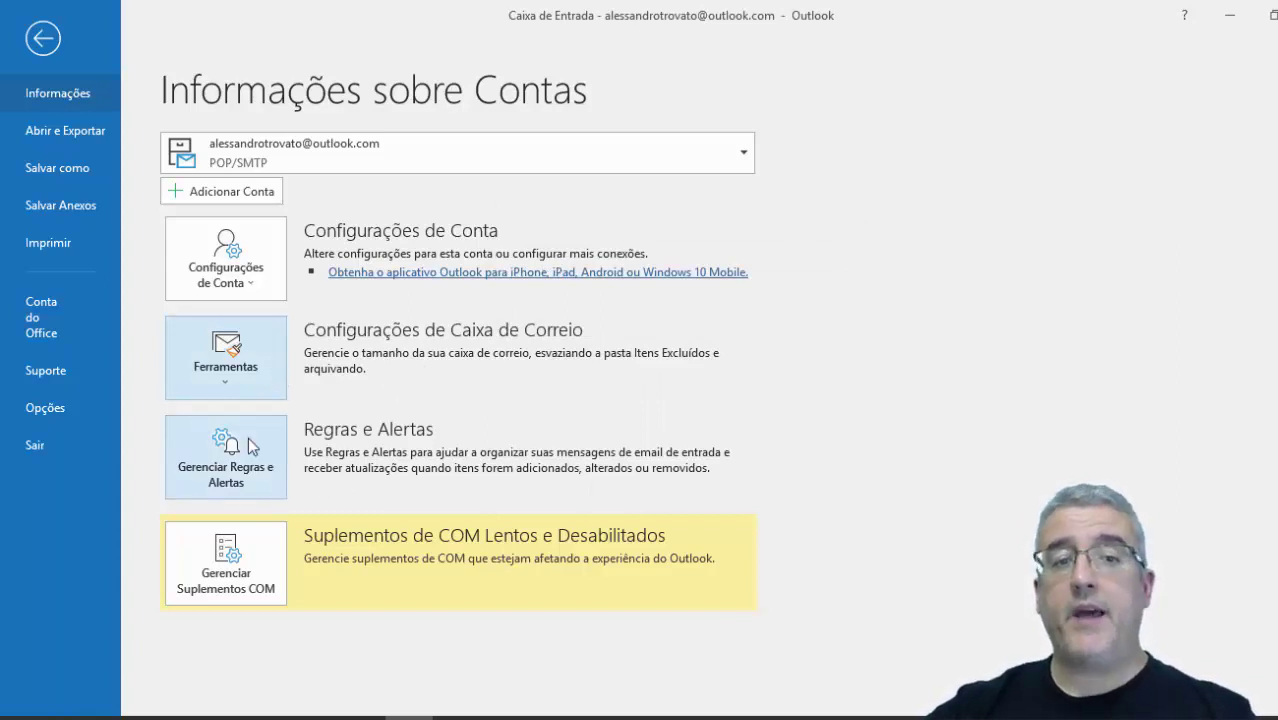
Review the TeamViewer Meeting Add-In's Sempre habilitar option, then close Suplementos without applying
{"action": "left_click", "coordinate": [251, 446]}
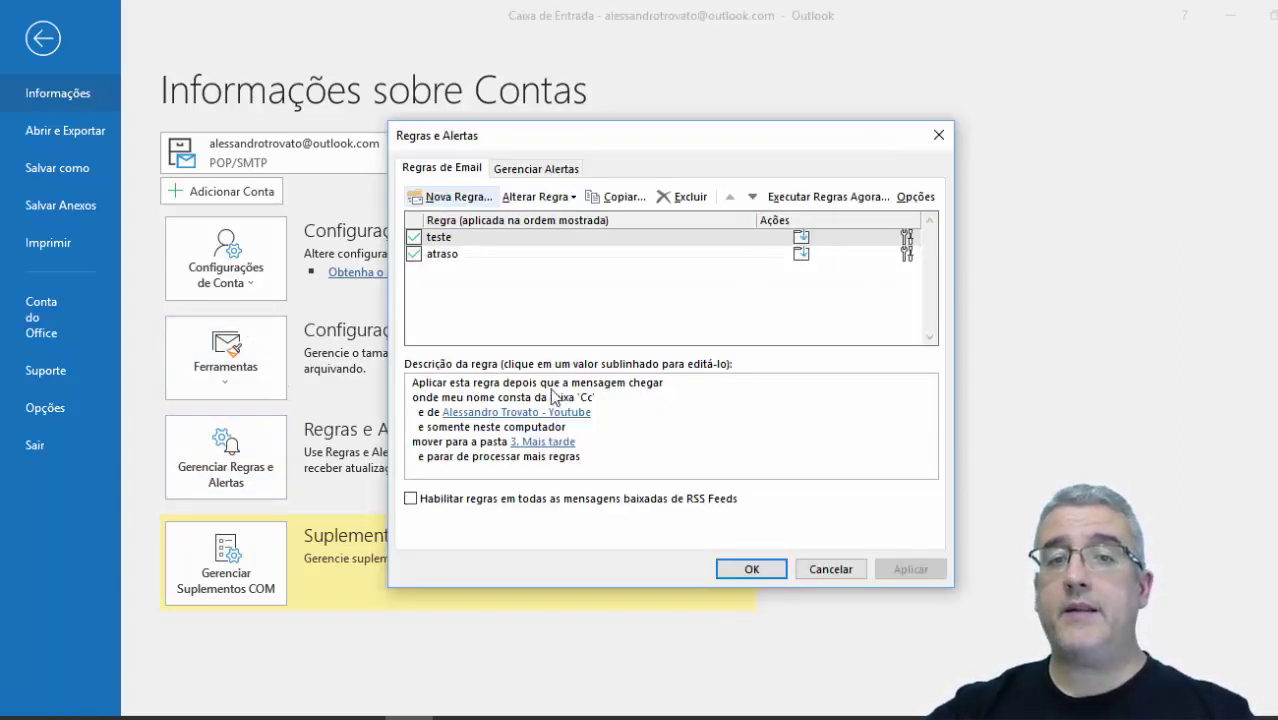
{"action": "left_click", "coordinate": [940, 137]}
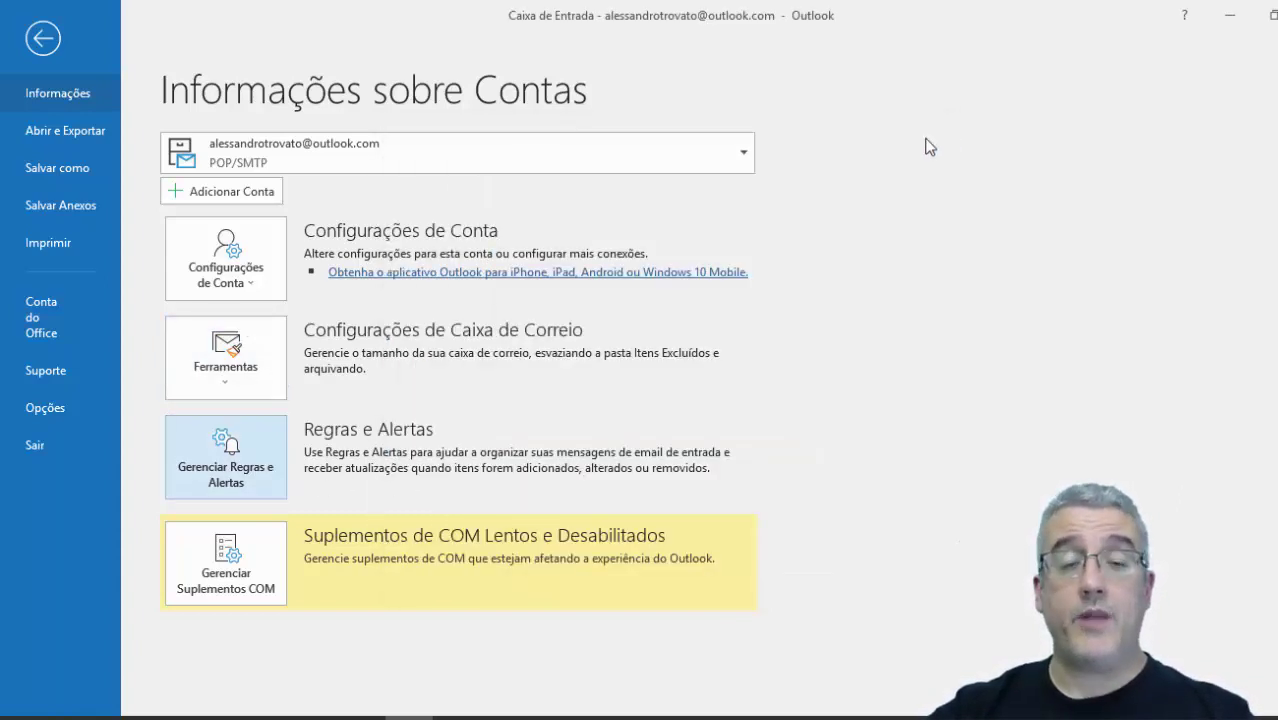
{"action": "left_click", "coordinate": [250, 562]}
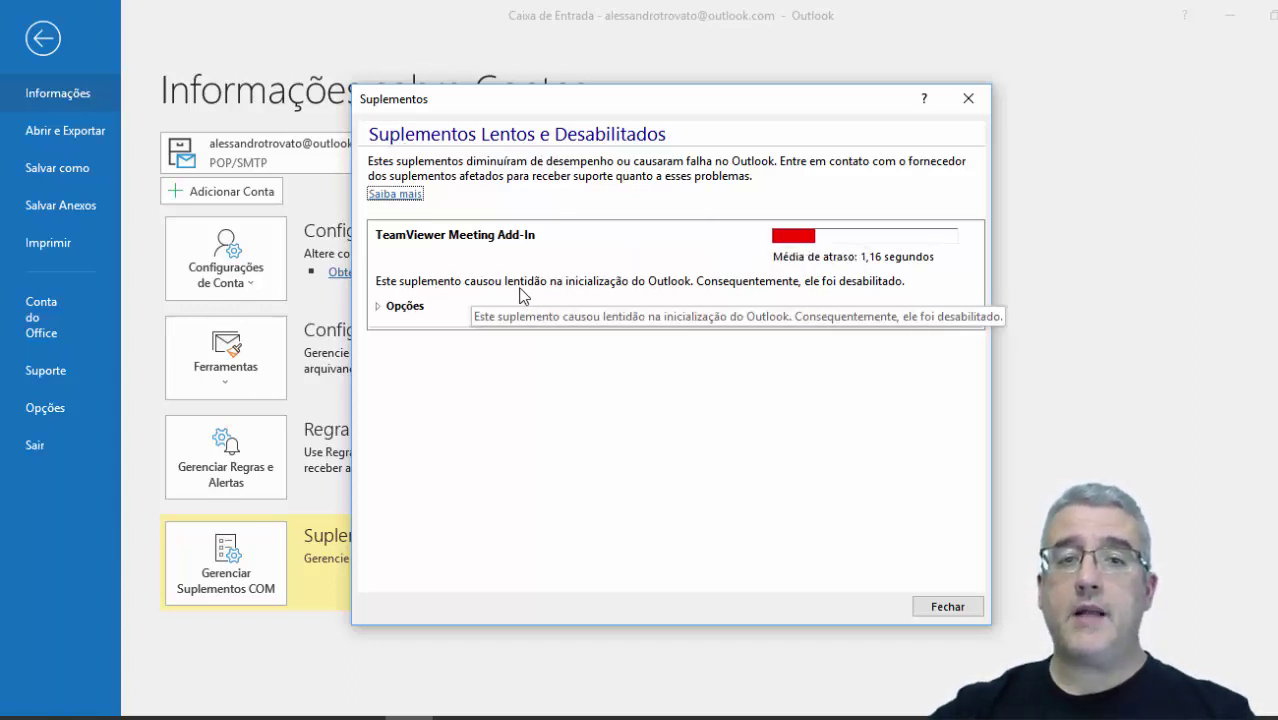
{"action": "left_click", "coordinate": [379, 308]}
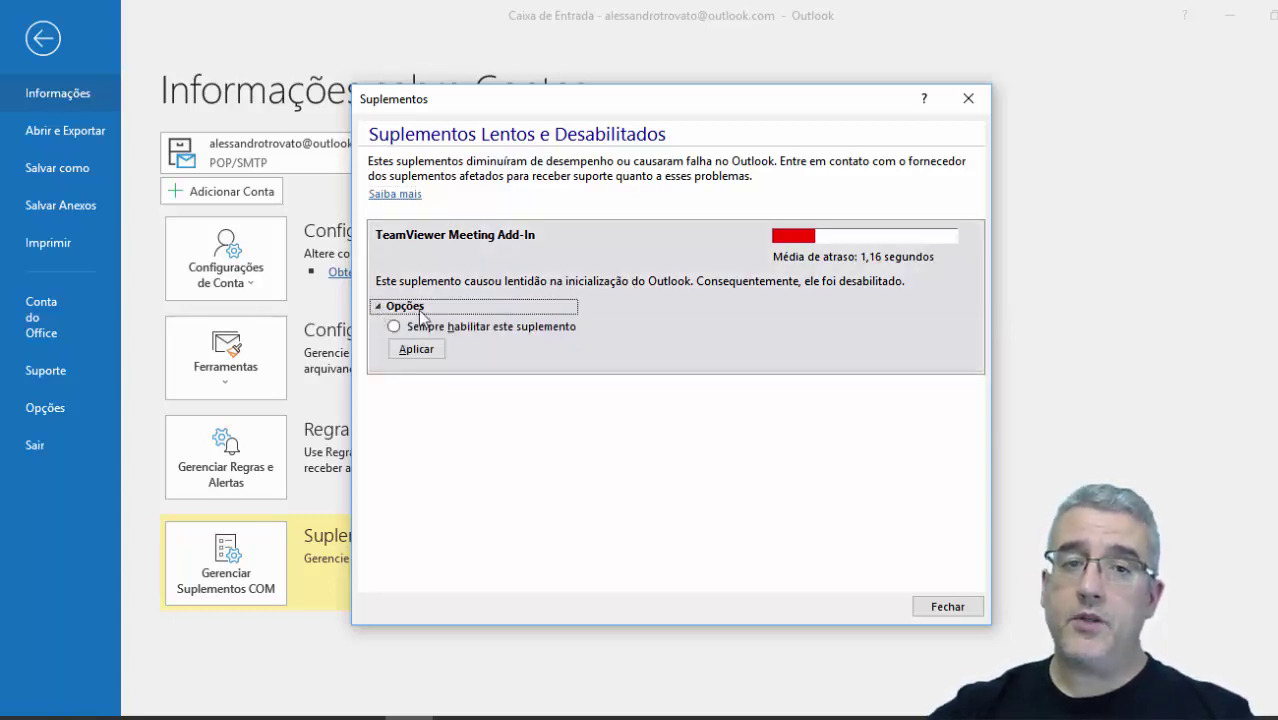
{"action": "left_click", "coordinate": [499, 330]}
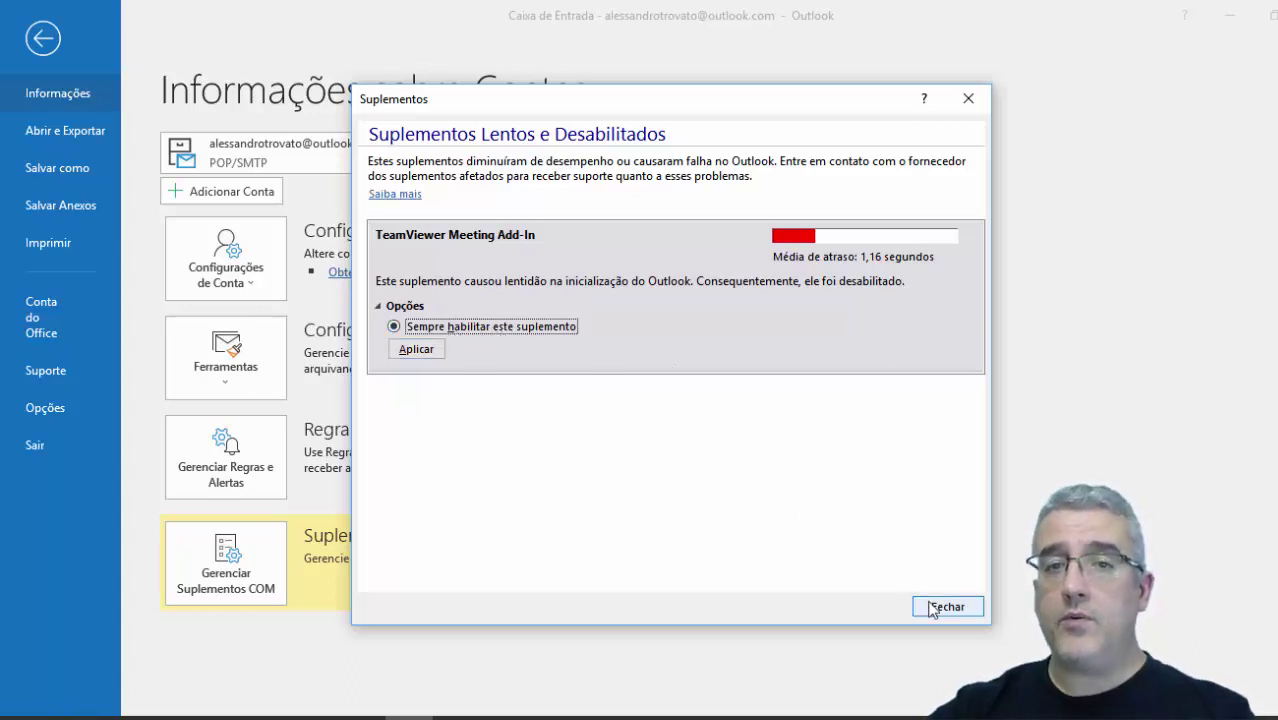
{"action": "left_click", "coordinate": [613, 290]}
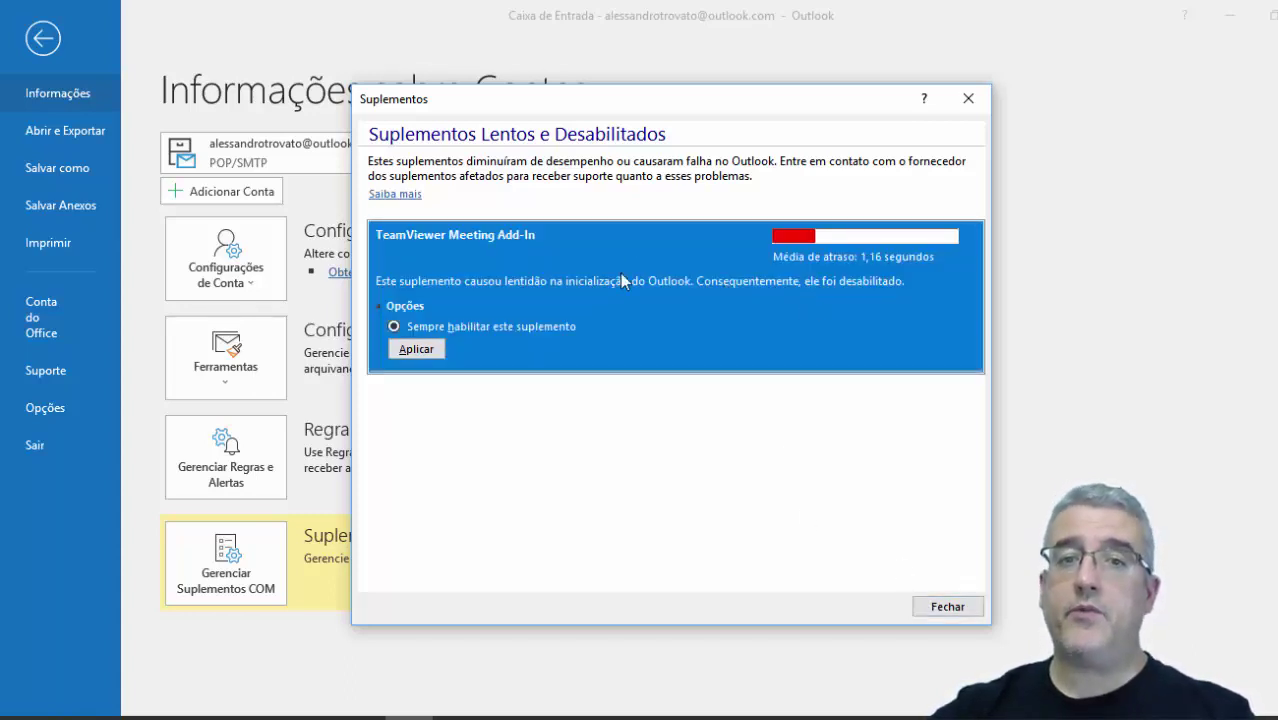
{"action": "left_click", "coordinate": [958, 608]}
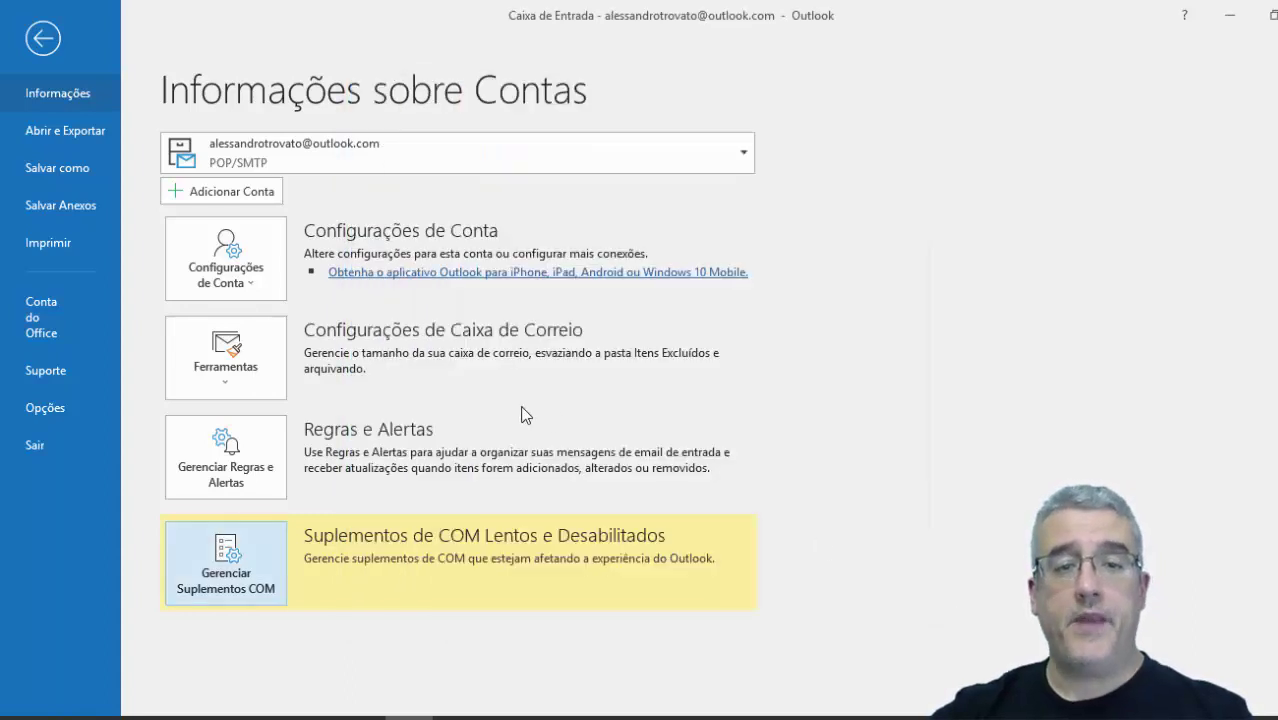
Open the equipe .pst file from Arquivos do Outlook as an Outlook data file
{"action": "left_click", "coordinate": [100, 133]}
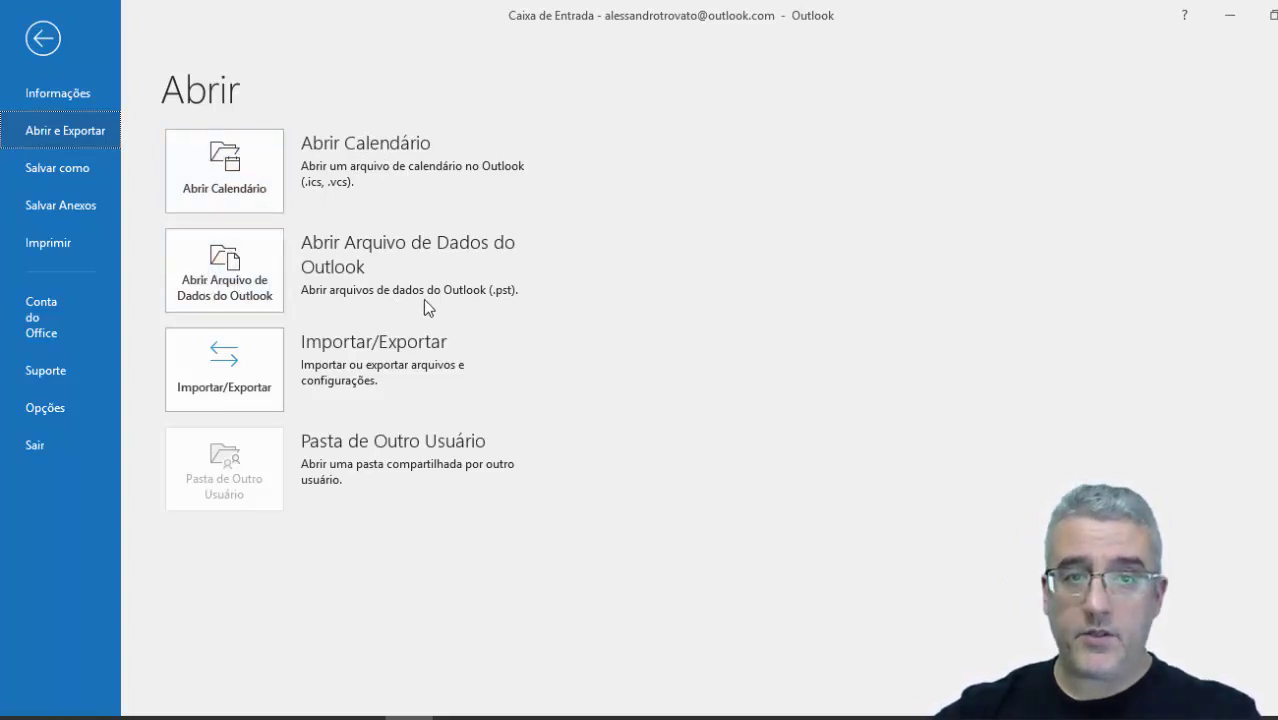
{"action": "left_click", "coordinate": [258, 277]}
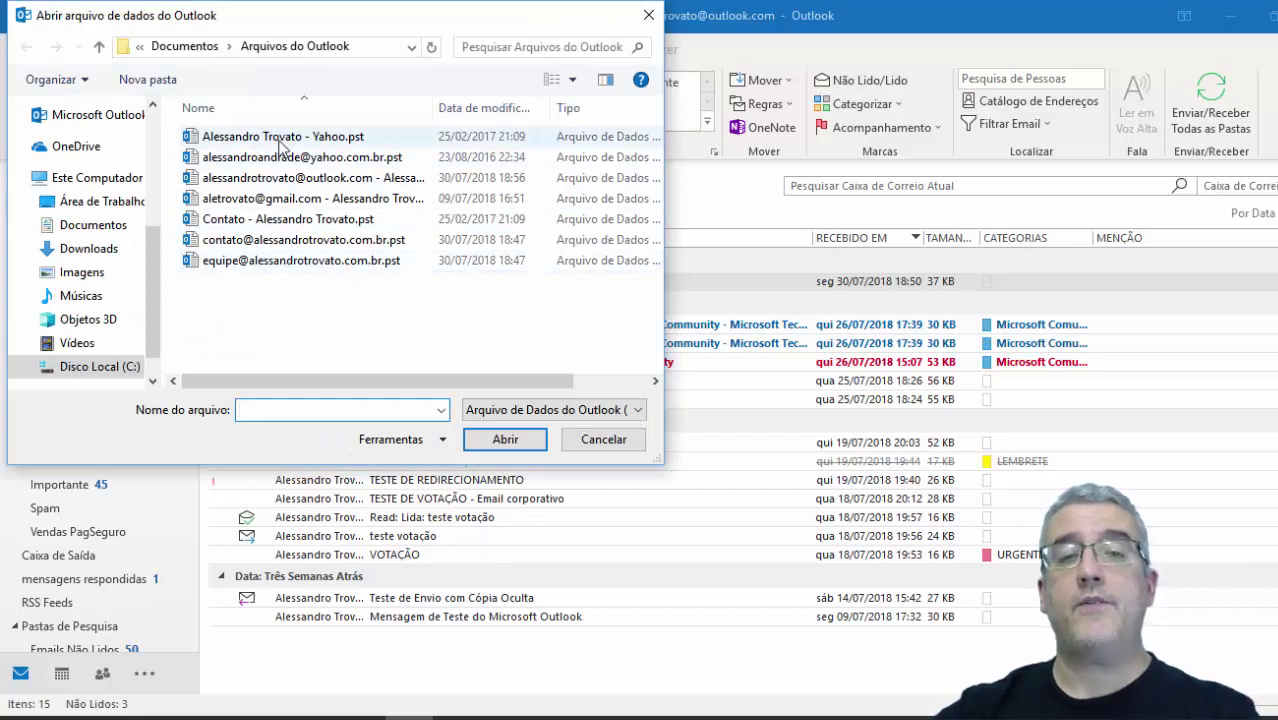
{"action": "left_click", "coordinate": [257, 260]}
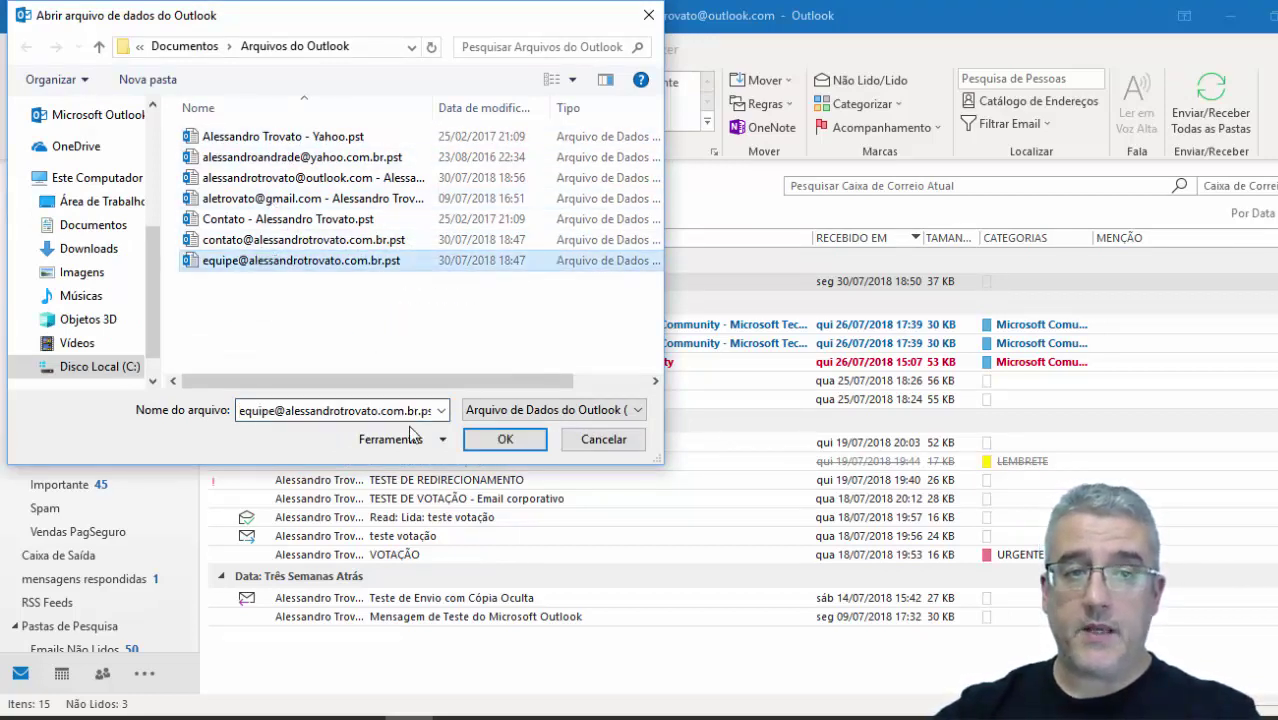
{"action": "left_click", "coordinate": [503, 439]}
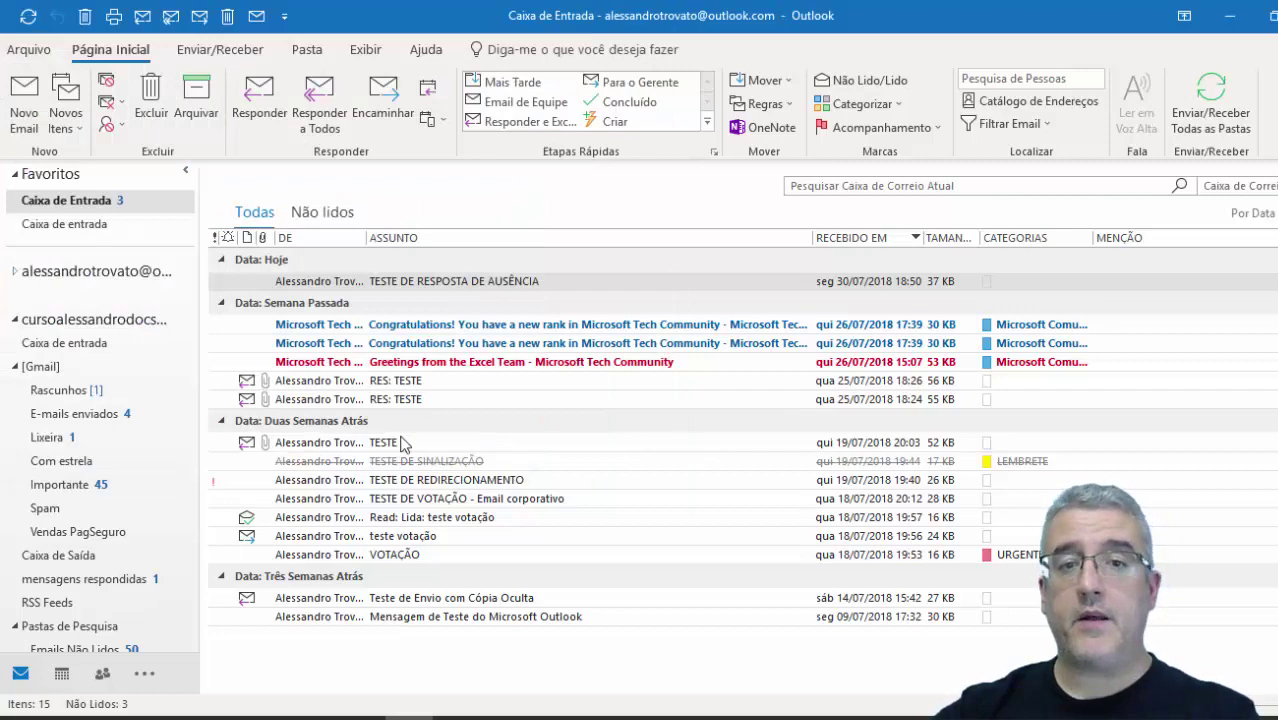
Expand the equipe data file in the folder pane and view its empty Caixa de Entrada
{"action": "left_click", "coordinate": [15, 319]}
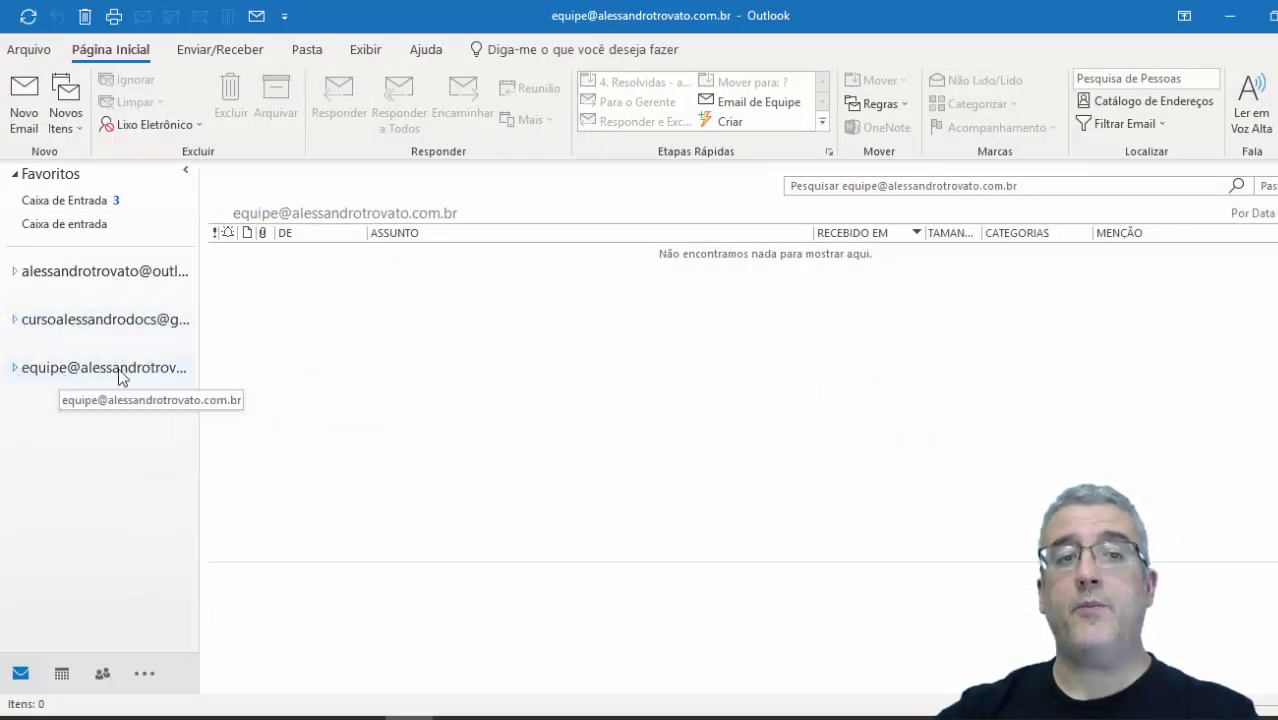
{"action": "left_click", "coordinate": [14, 368]}
{"action": "left_click", "coordinate": [55, 400]}
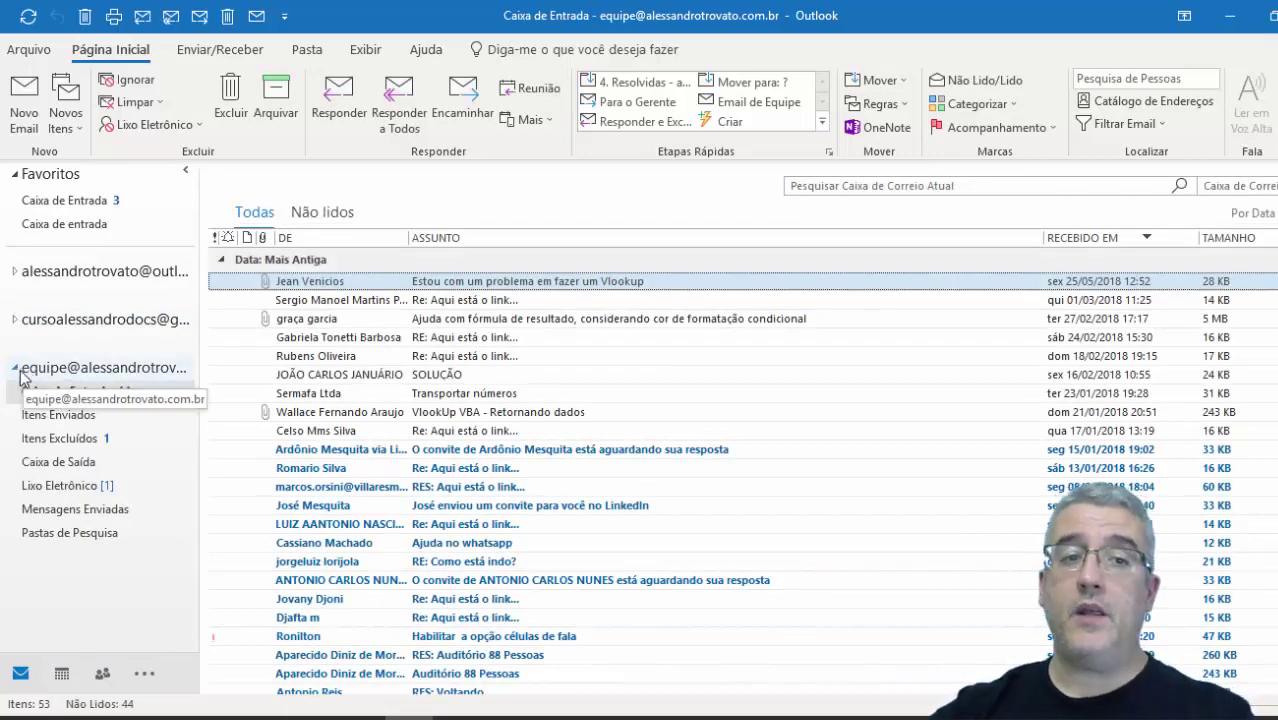
{"action": "left_click", "coordinate": [16, 369]}
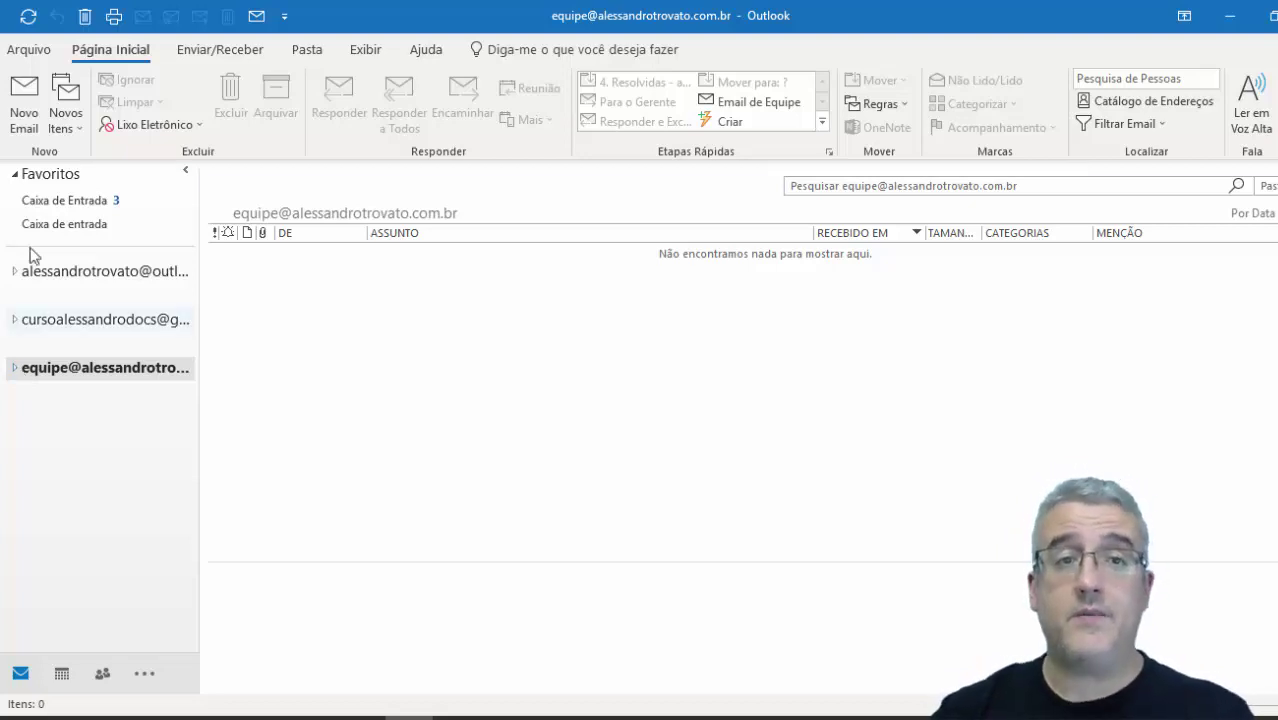
Remove the equipe data file on the Arquivos de Dados tab, confirm with Sim, and close
{"action": "left_click", "coordinate": [28, 49]}
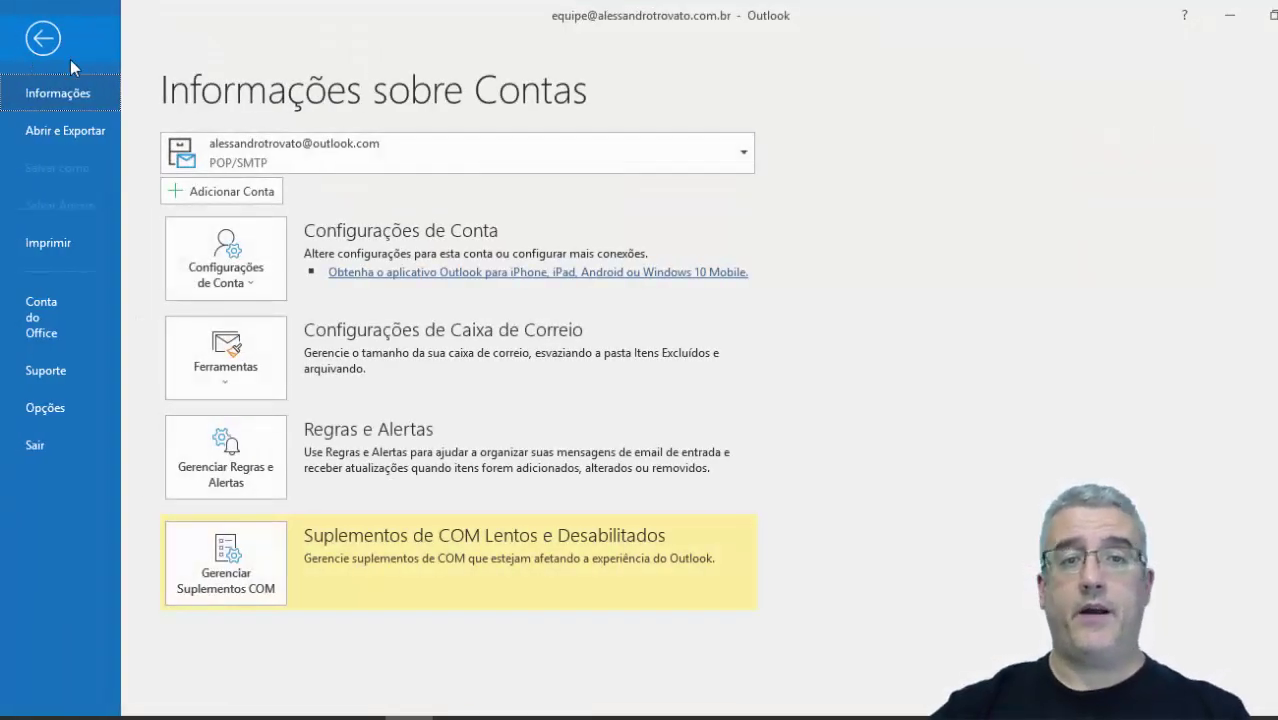
{"action": "left_click", "coordinate": [248, 270]}
{"action": "left_click", "coordinate": [245, 318]}
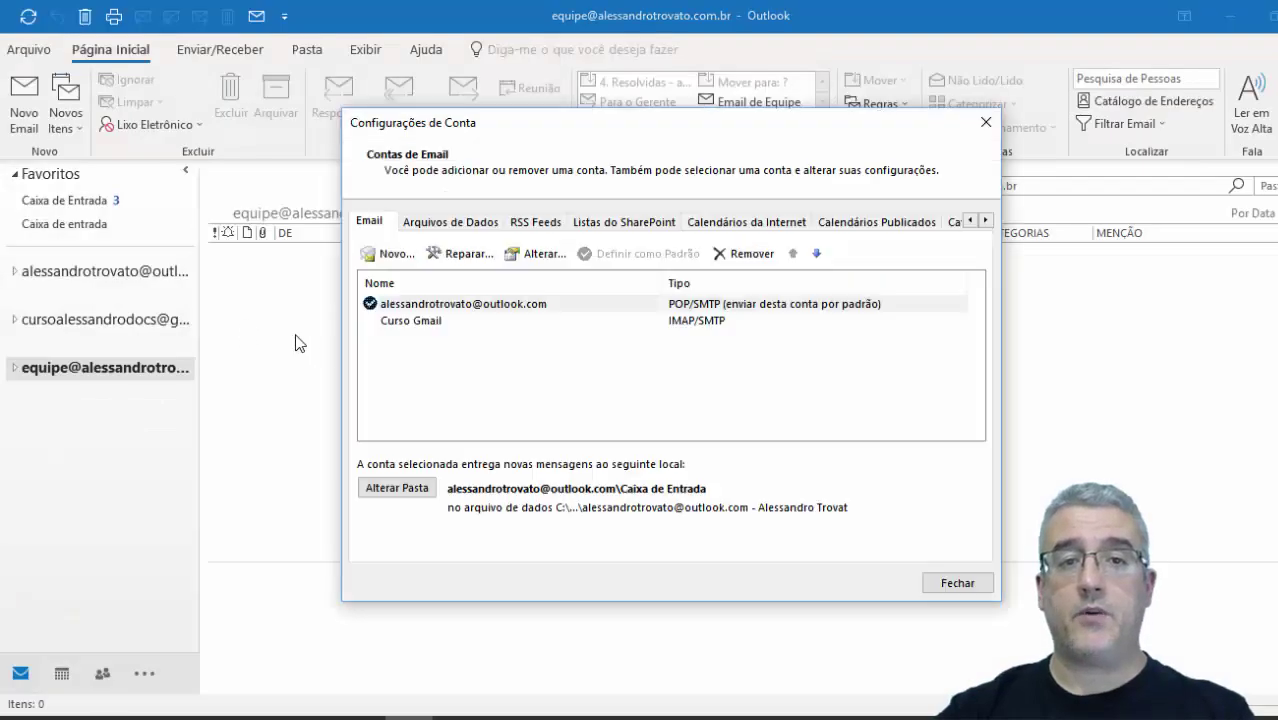
{"action": "left_click", "coordinate": [417, 224]}
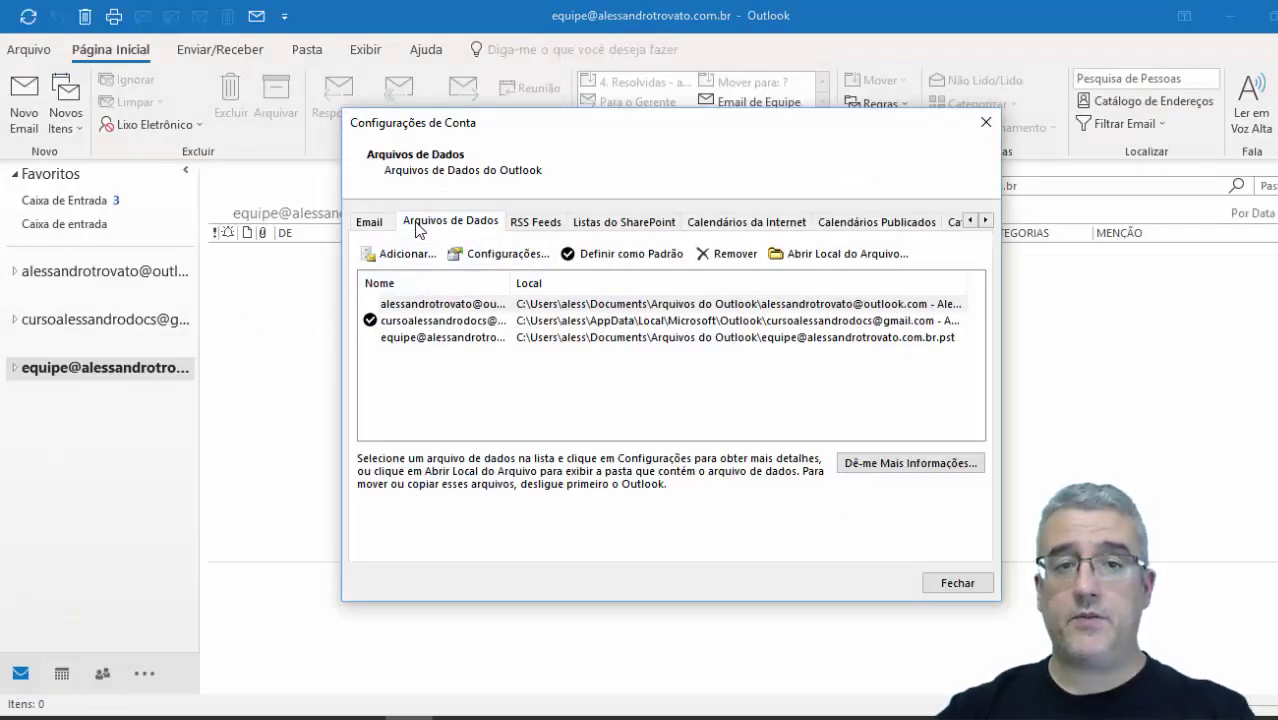
{"action": "left_click", "coordinate": [436, 344]}
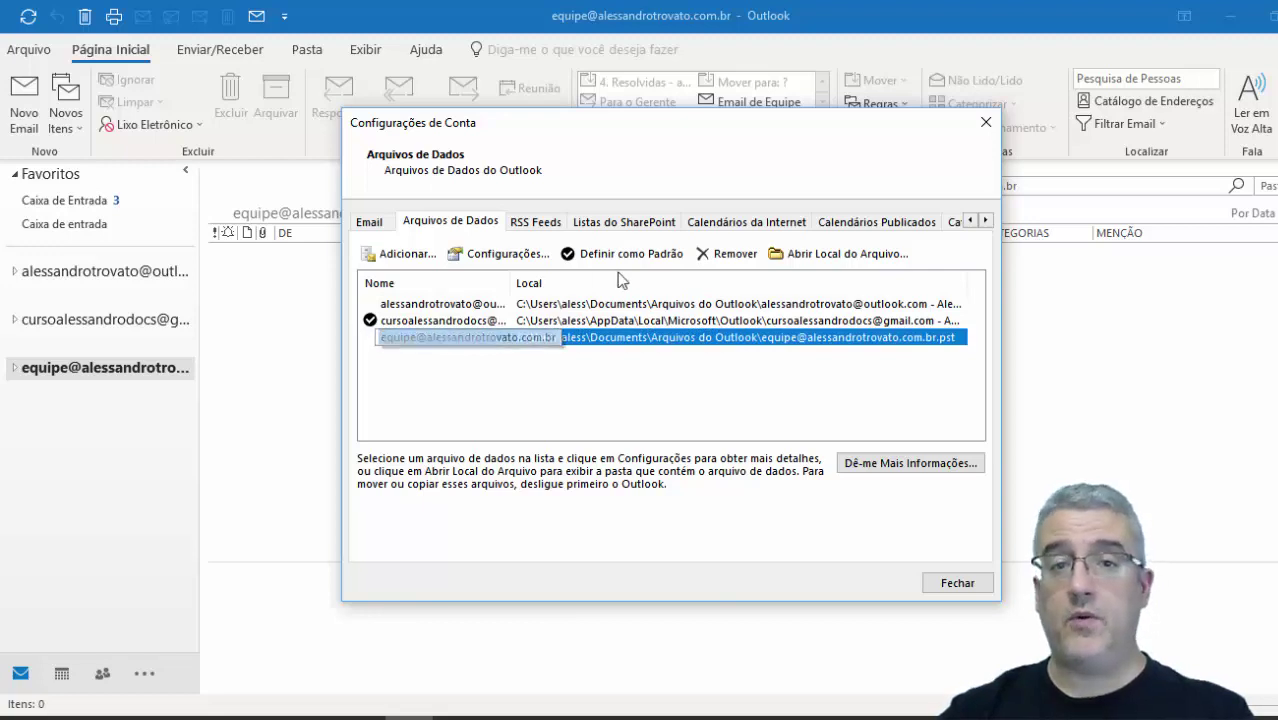
{"action": "left_click", "coordinate": [703, 254]}
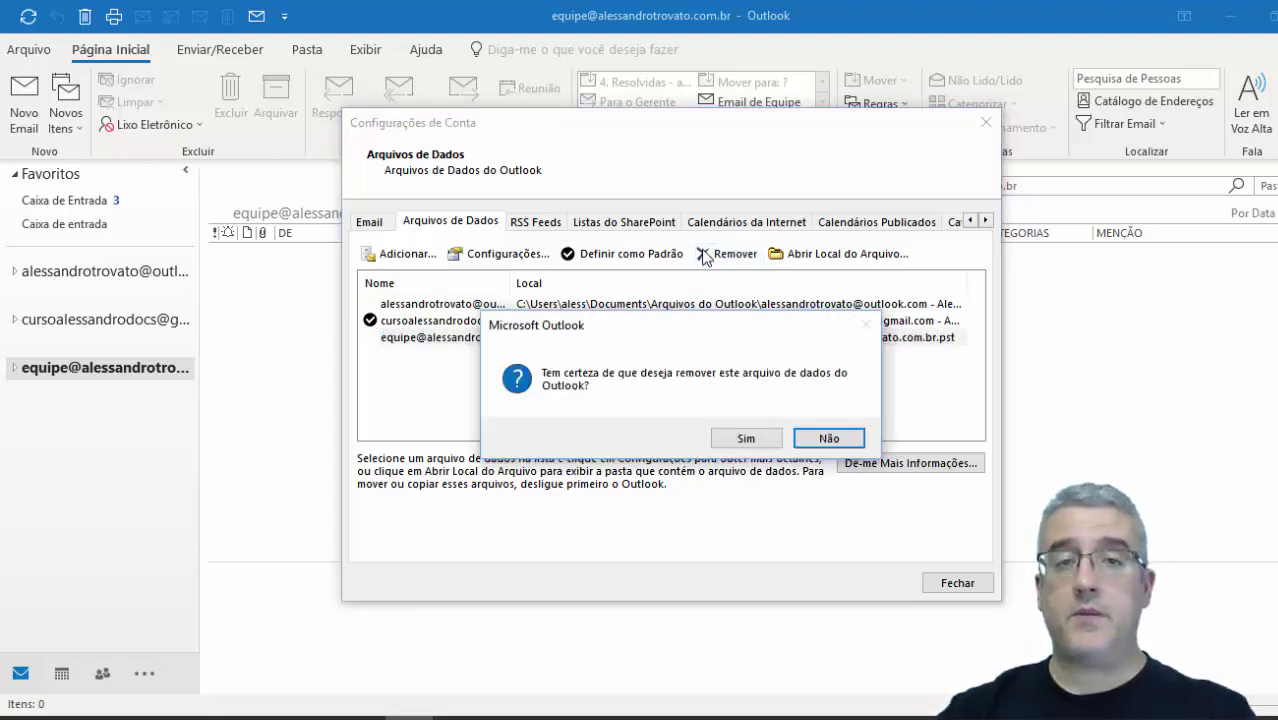
{"action": "left_click", "coordinate": [753, 438]}
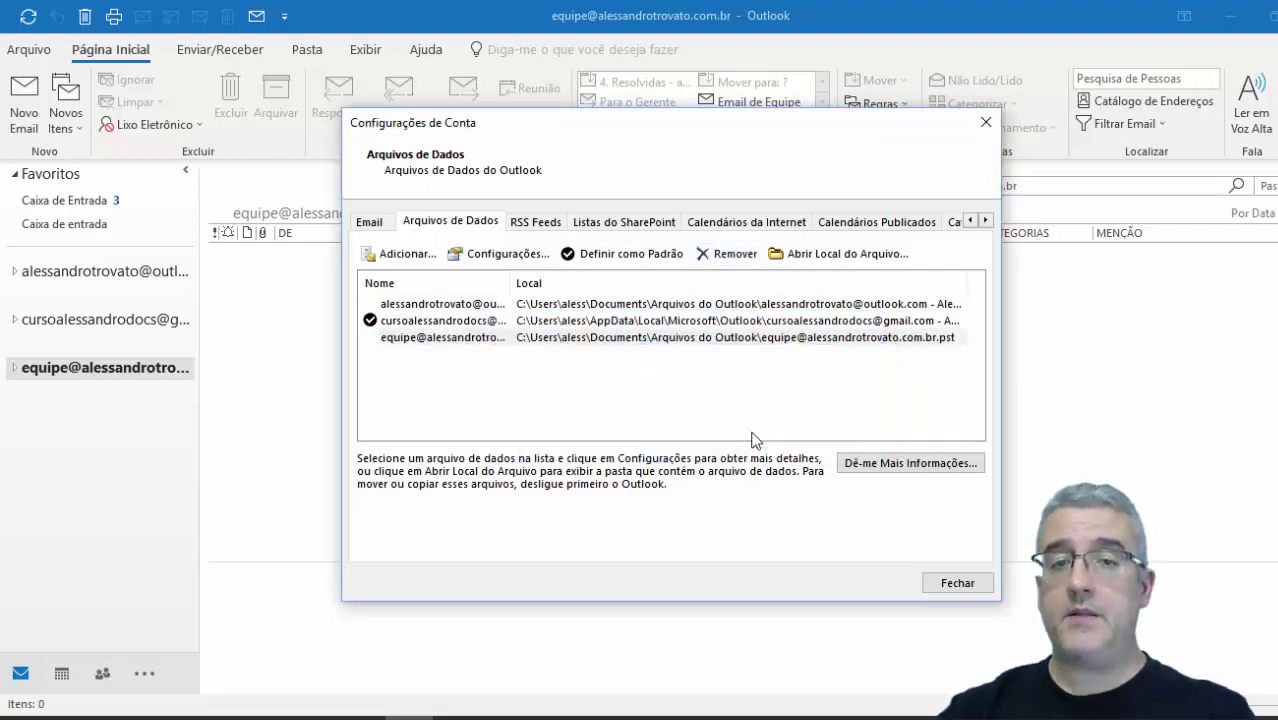
{"action": "left_click", "coordinate": [955, 583]}
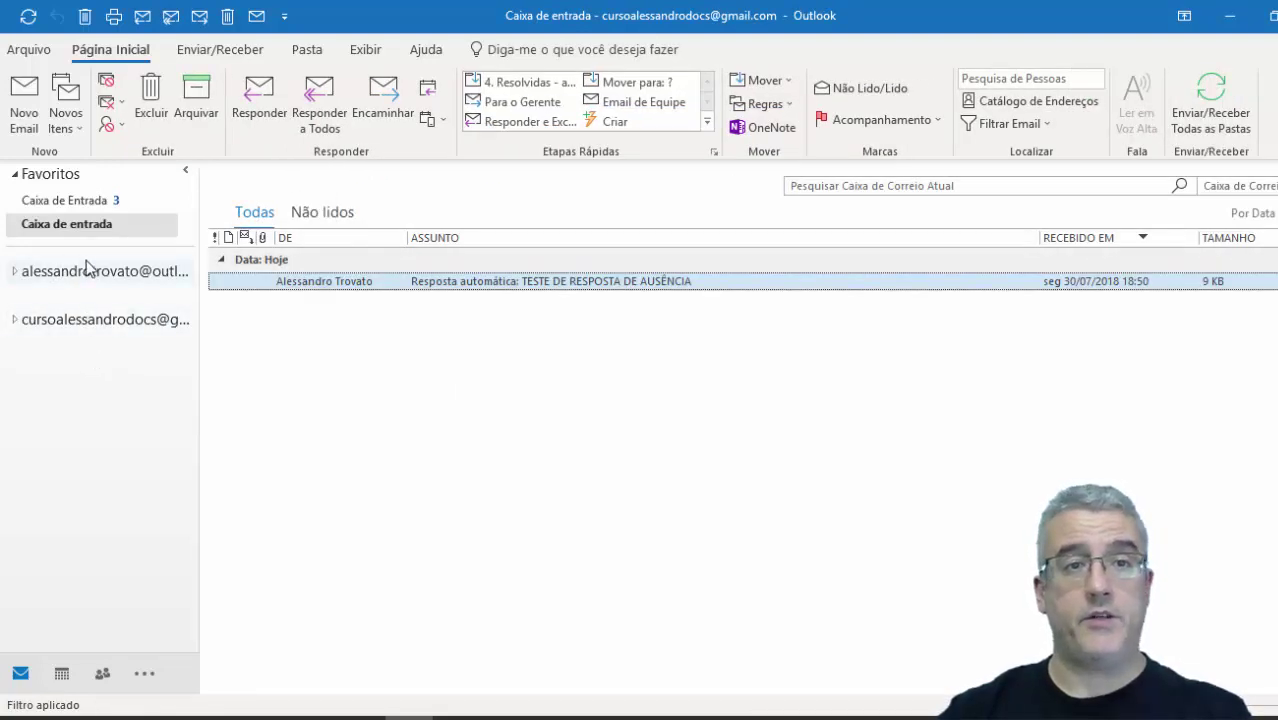
Launch the Importar/Exportar wizard from Abrir e Exportar
{"action": "left_click", "coordinate": [33, 50]}
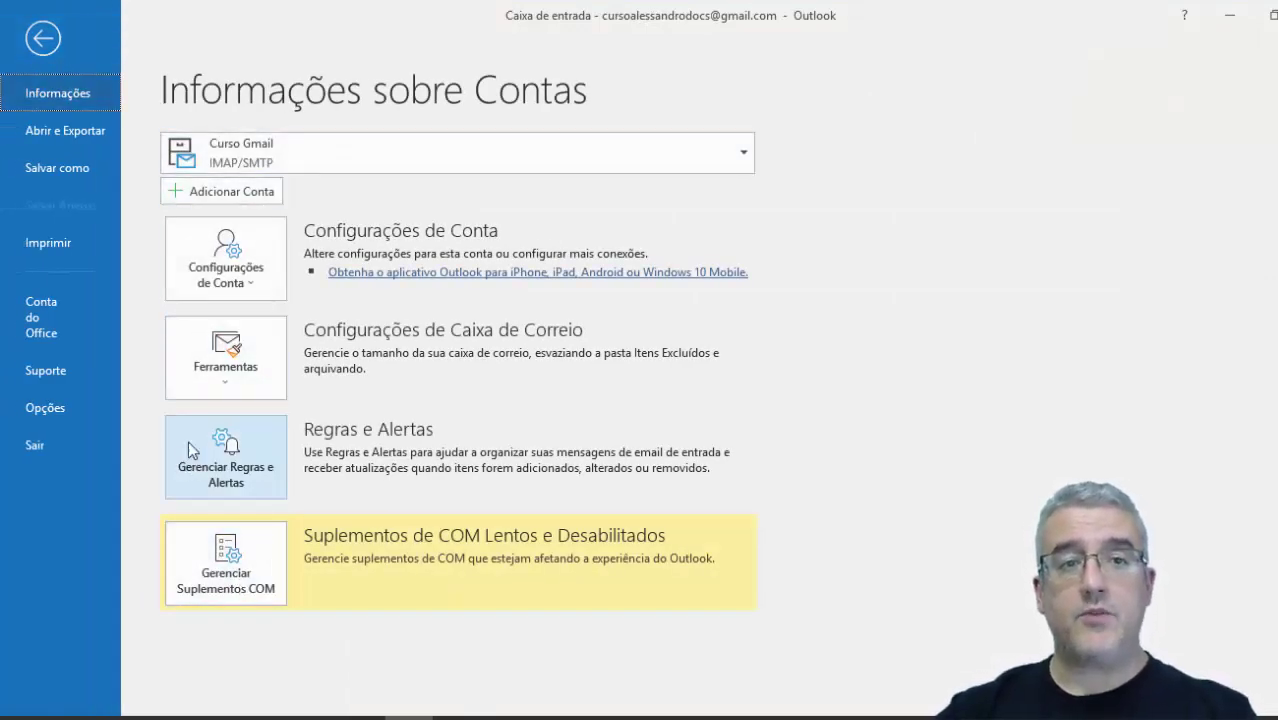
{"action": "left_click", "coordinate": [75, 139]}
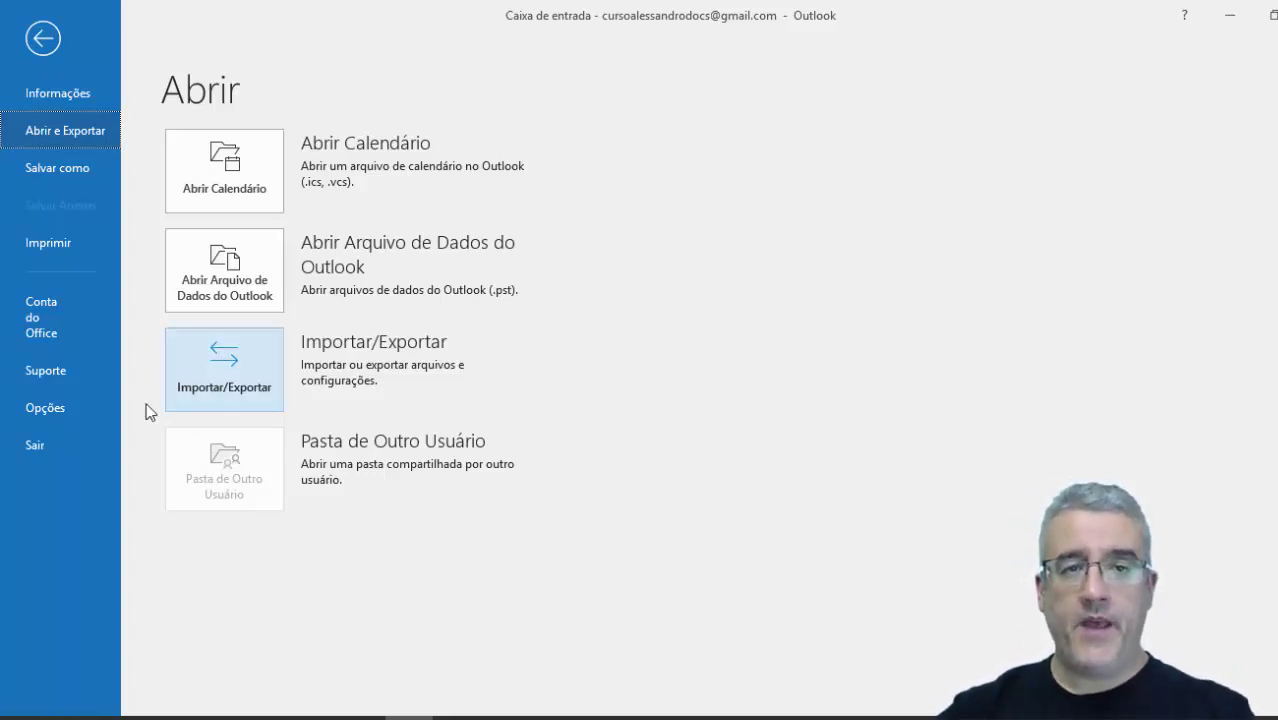
{"action": "left_click", "coordinate": [199, 368]}
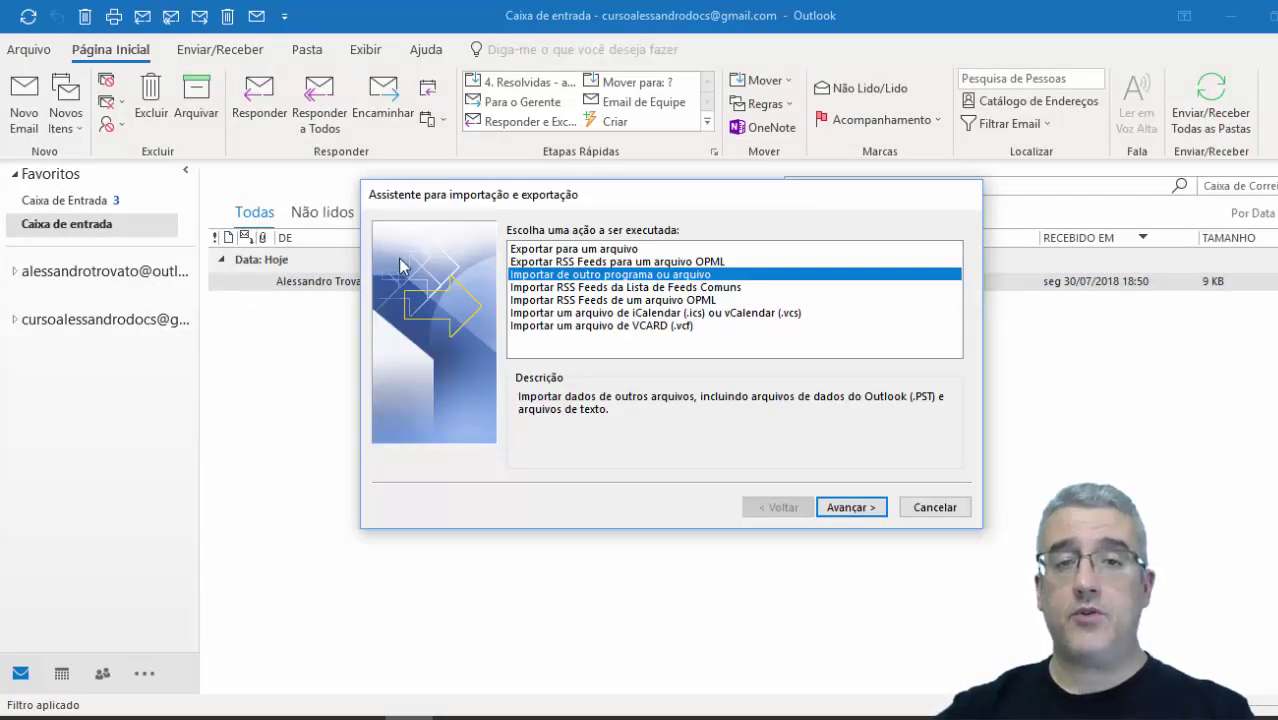
{"action": "left_click_drag", "start_coordinate": [552, 203], "coordinate": [546, 209]}
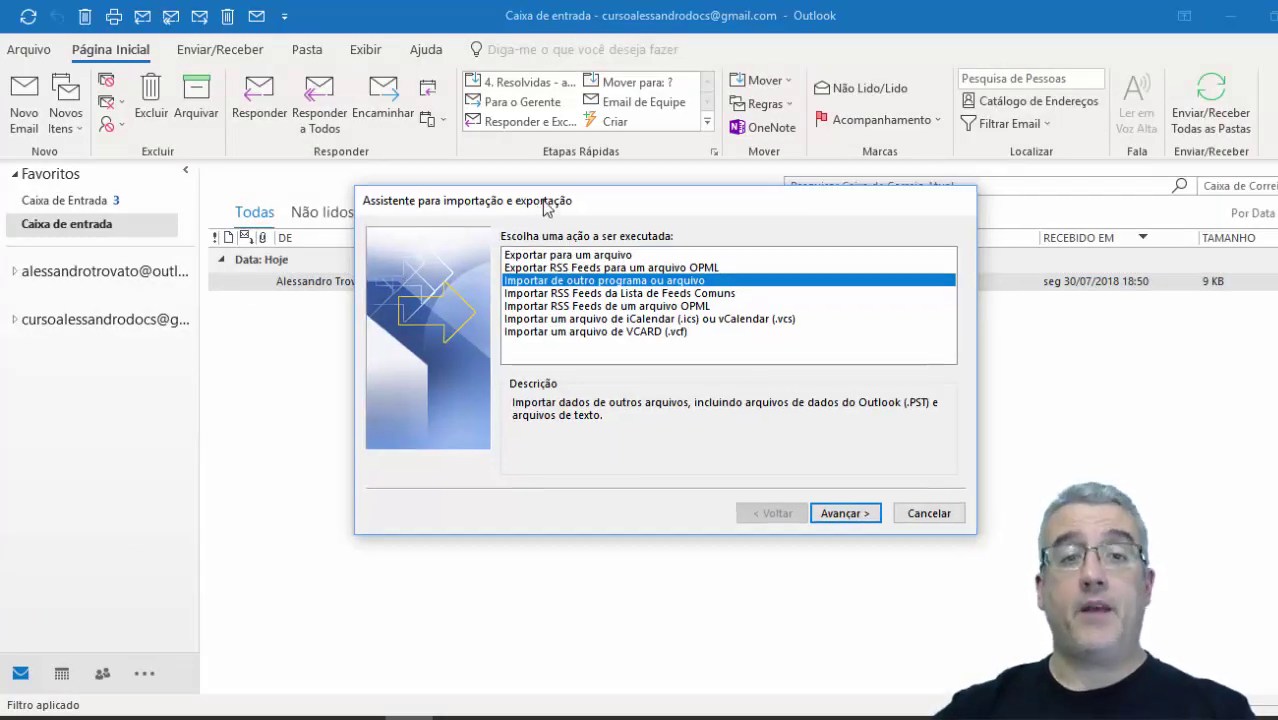
Select Exportar para um arquivo and advance to the file-type choice
{"action": "left_click", "coordinate": [536, 258]}
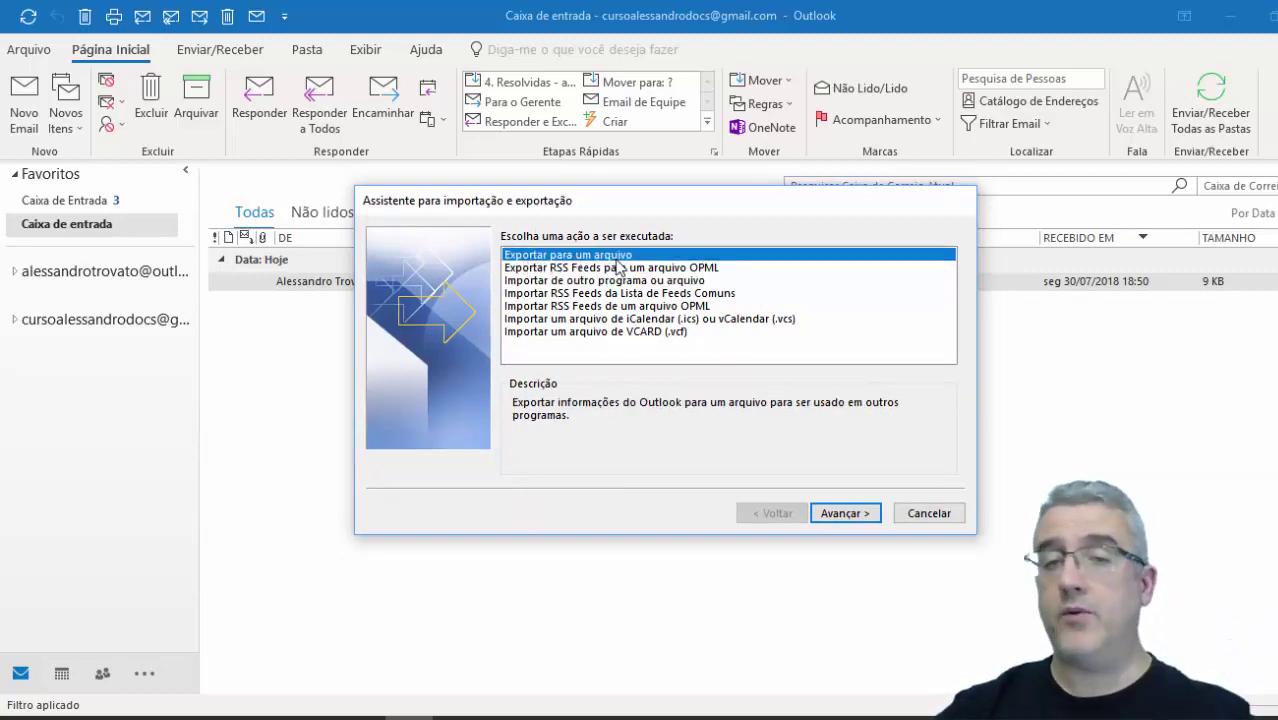
{"action": "left_click", "coordinate": [529, 269]}
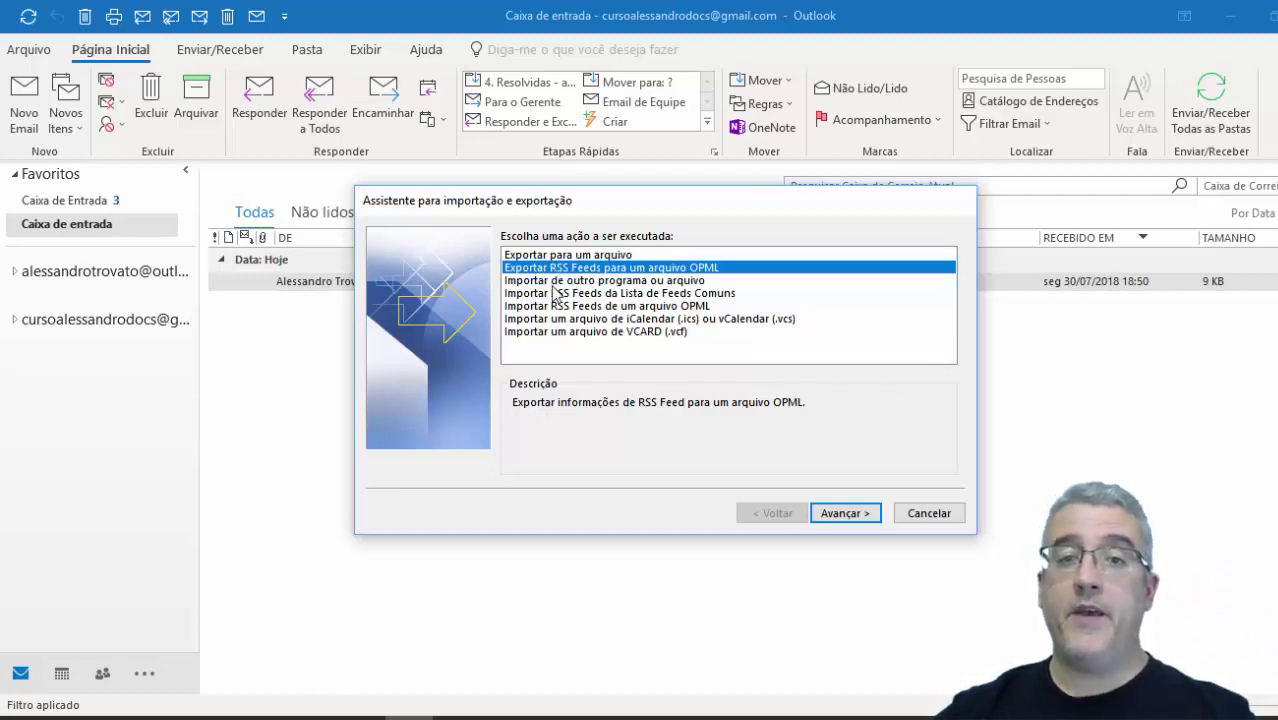
{"action": "left_click", "coordinate": [627, 283]}
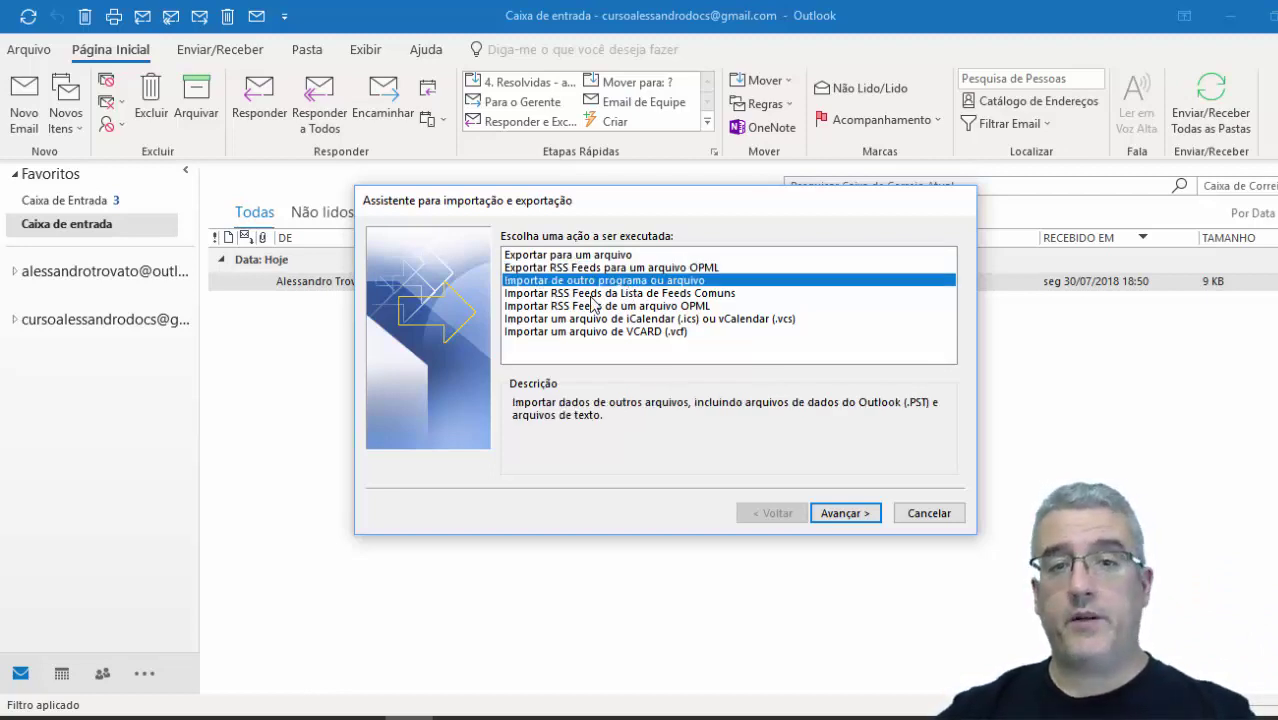
{"action": "left_click", "coordinate": [590, 294]}
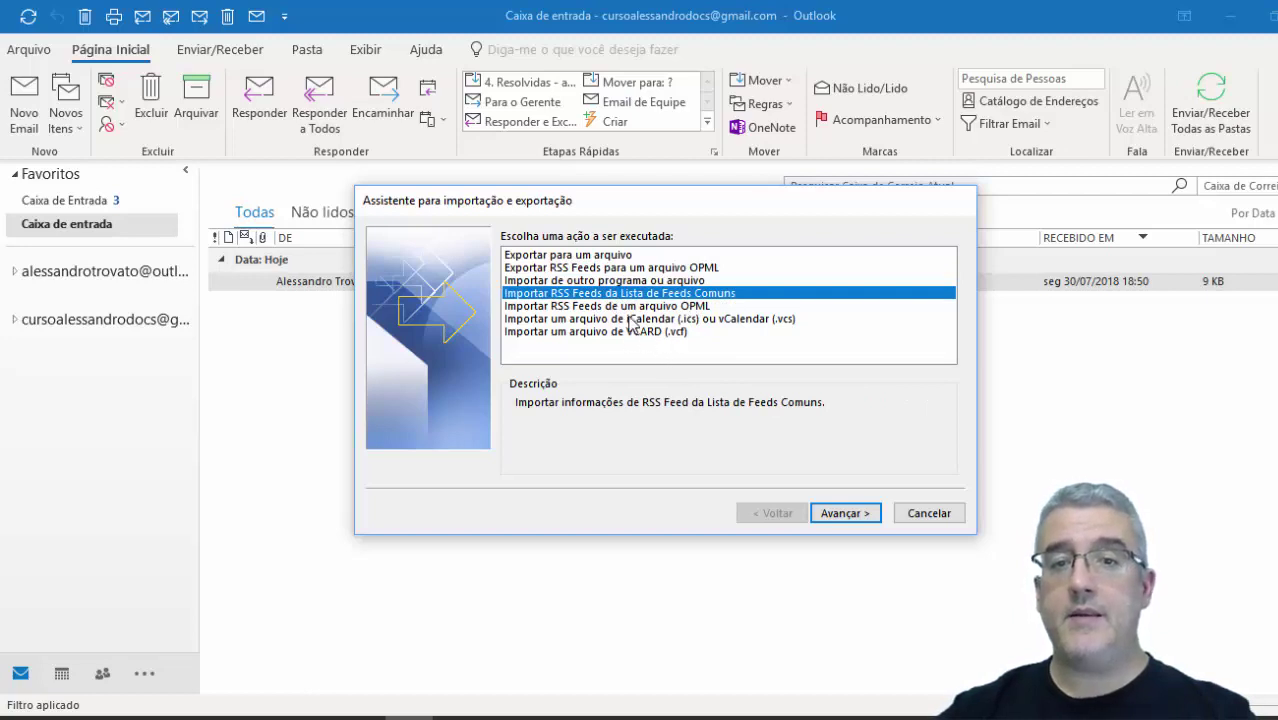
{"action": "left_click", "coordinate": [553, 258]}
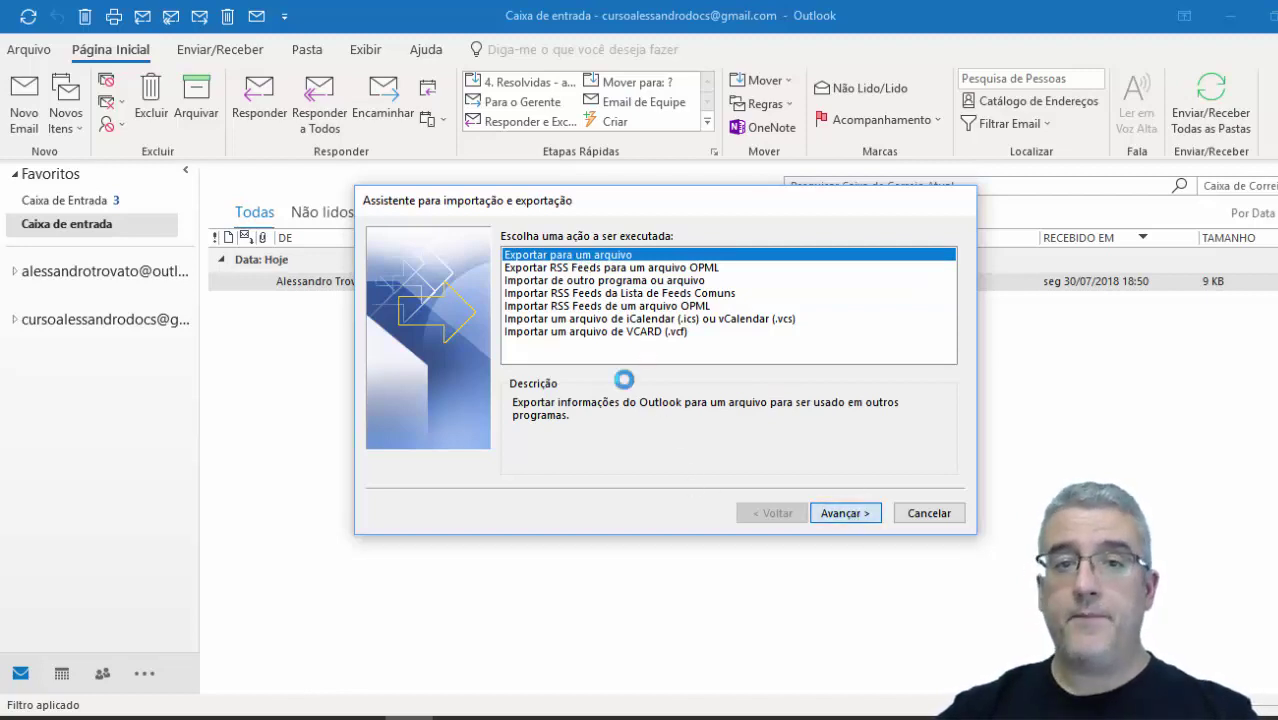
{"action": "key", "text": "Return"}
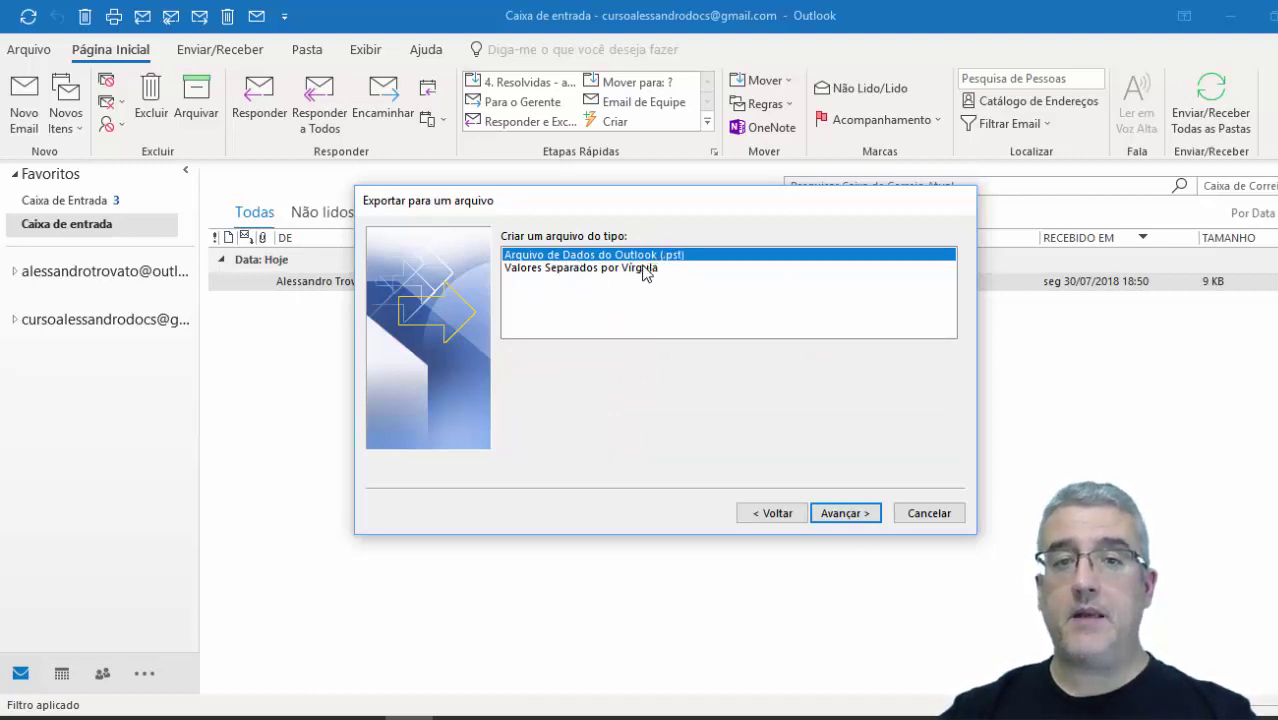
Choose comma-separated values as the export type and select the Caixa de Entrada folder
{"action": "left_click", "coordinate": [533, 269]}
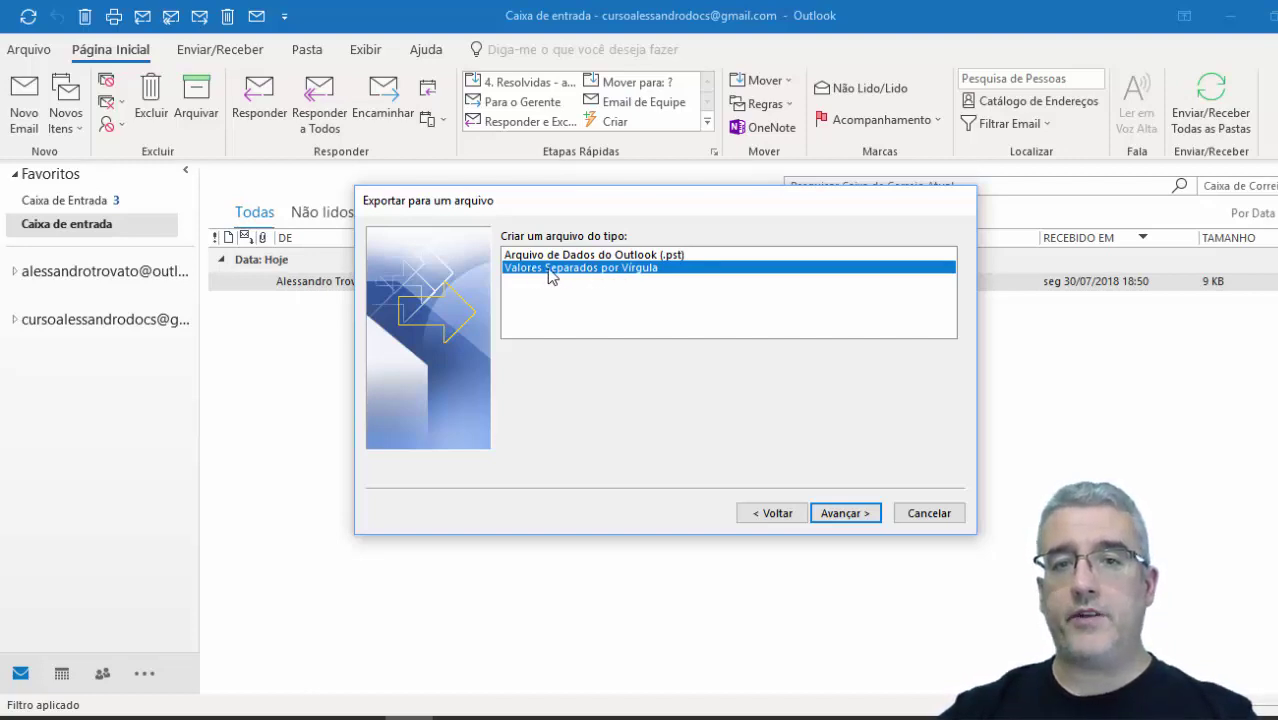
{"action": "left_click", "coordinate": [845, 514]}
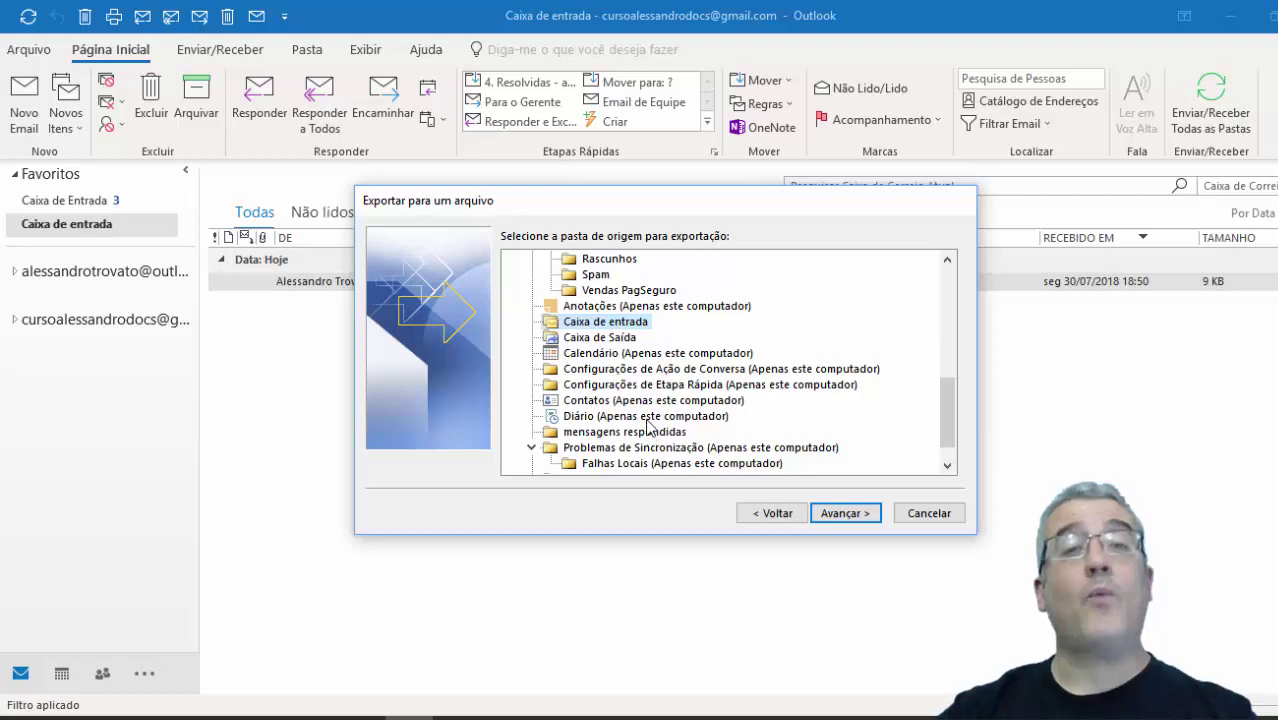
{"action": "scroll", "coordinate": [648, 426], "scroll_direction": "up", "scroll_amount": 3}
{"action": "scroll", "coordinate": [645, 418], "scroll_direction": "up", "scroll_amount": 2}
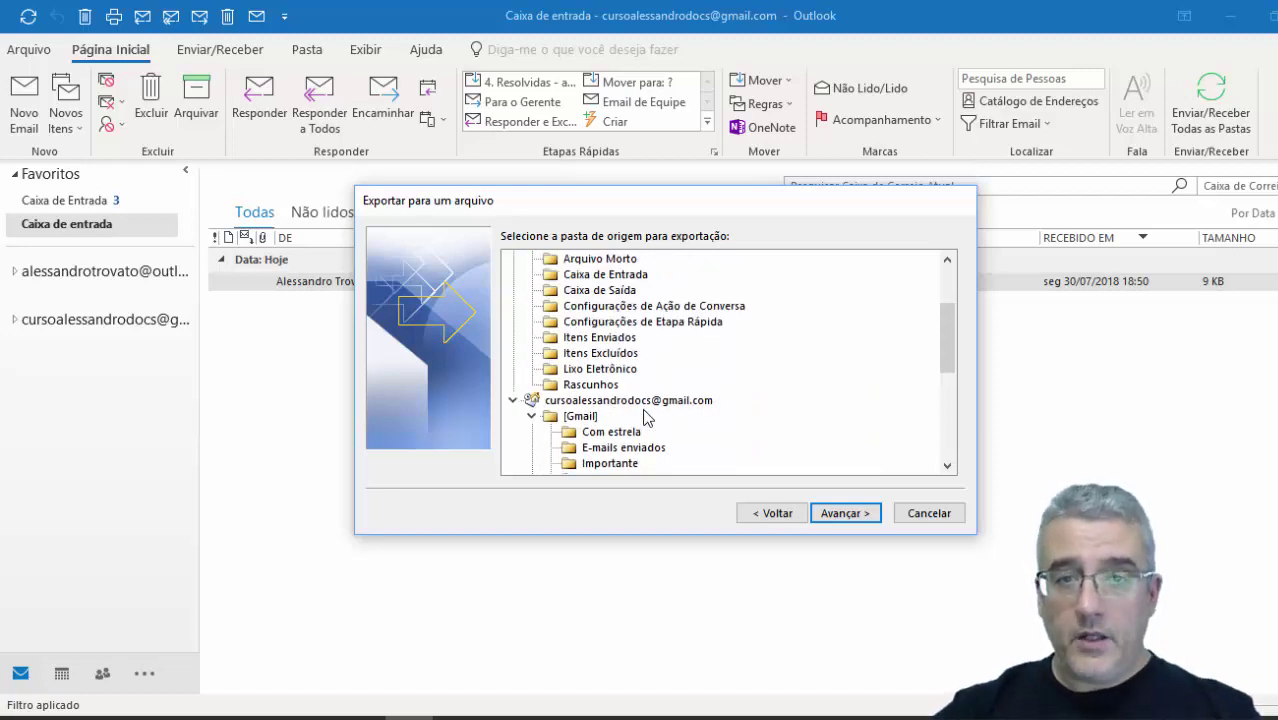
{"action": "scroll", "coordinate": [648, 414], "scroll_direction": "up", "scroll_amount": 1}
{"action": "scroll", "coordinate": [655, 360], "scroll_direction": "up", "scroll_amount": 2}
{"action": "scroll", "coordinate": [613, 322], "scroll_direction": "down", "scroll_amount": 4}
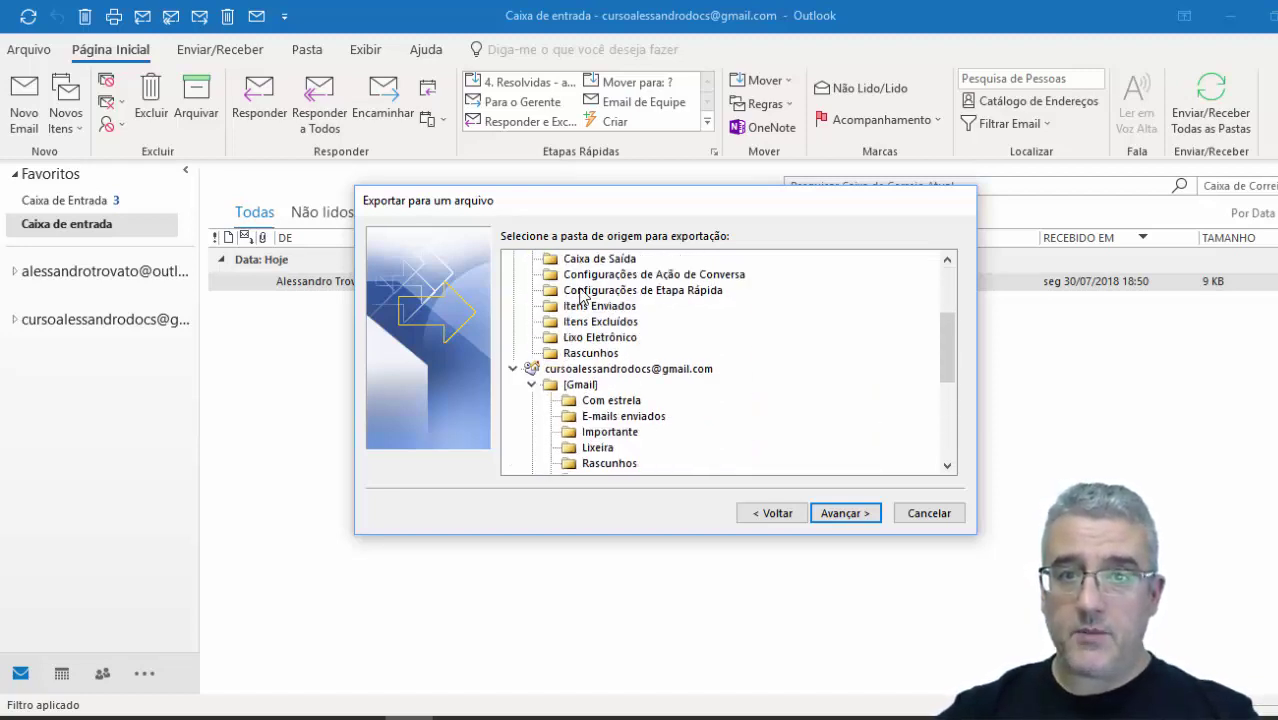
{"action": "scroll", "coordinate": [583, 340], "scroll_direction": "down", "scroll_amount": 3}
{"action": "scroll", "coordinate": [583, 347], "scroll_direction": "down", "scroll_amount": 2}
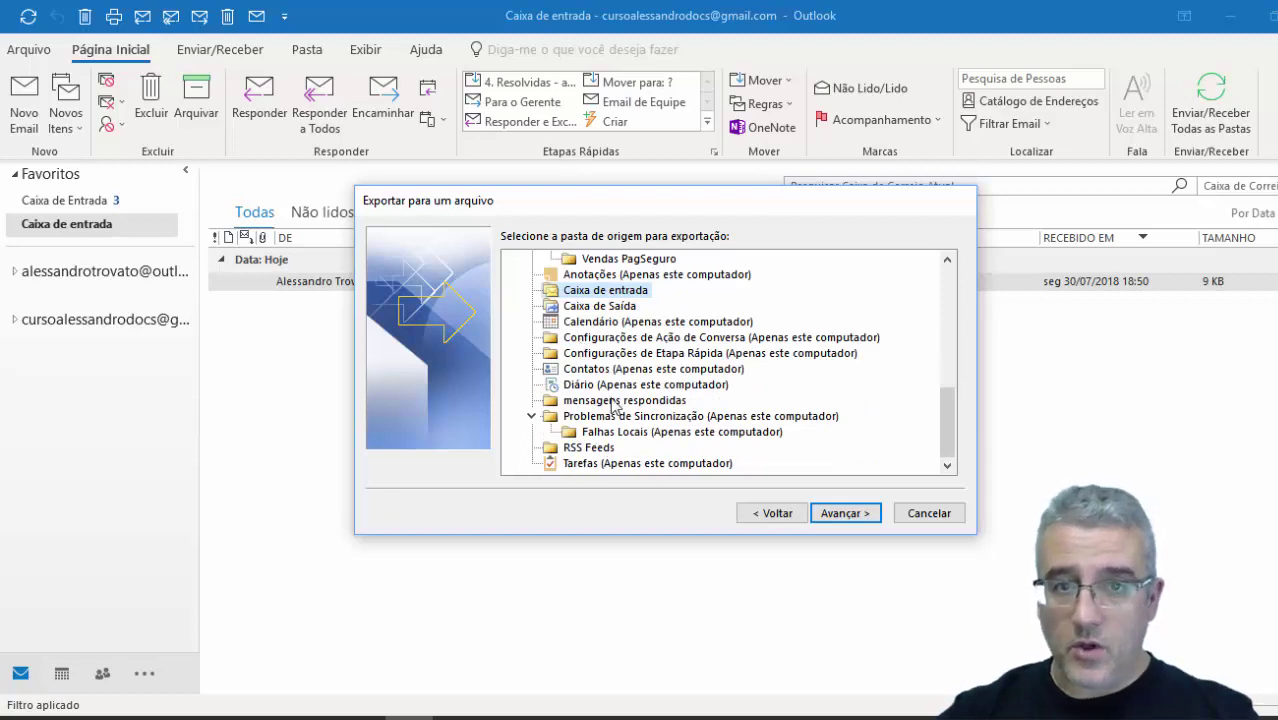
{"action": "scroll", "coordinate": [613, 398], "scroll_direction": "up", "scroll_amount": 1}
{"action": "scroll", "coordinate": [614, 399], "scroll_direction": "up", "scroll_amount": 3}
{"action": "scroll", "coordinate": [614, 400], "scroll_direction": "up", "scroll_amount": 2}
{"action": "scroll", "coordinate": [614, 399], "scroll_direction": "up", "scroll_amount": 1}
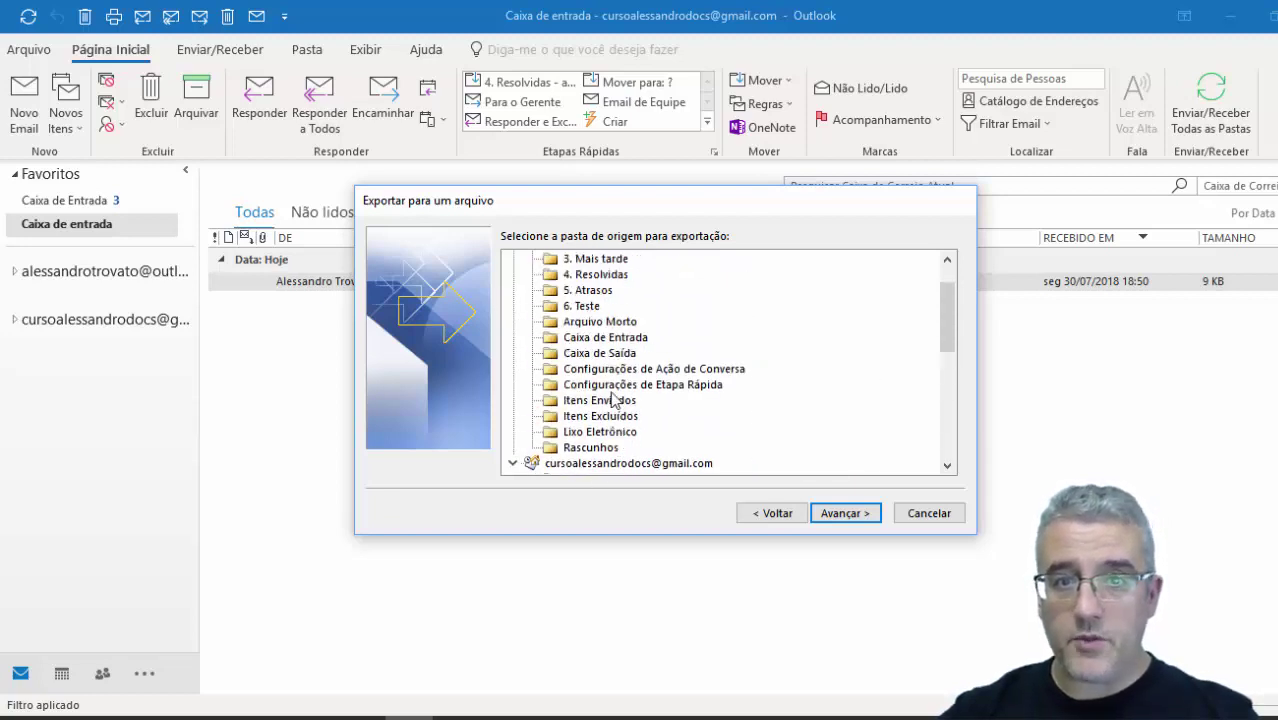
{"action": "scroll", "coordinate": [615, 397], "scroll_direction": "up", "scroll_amount": 1}
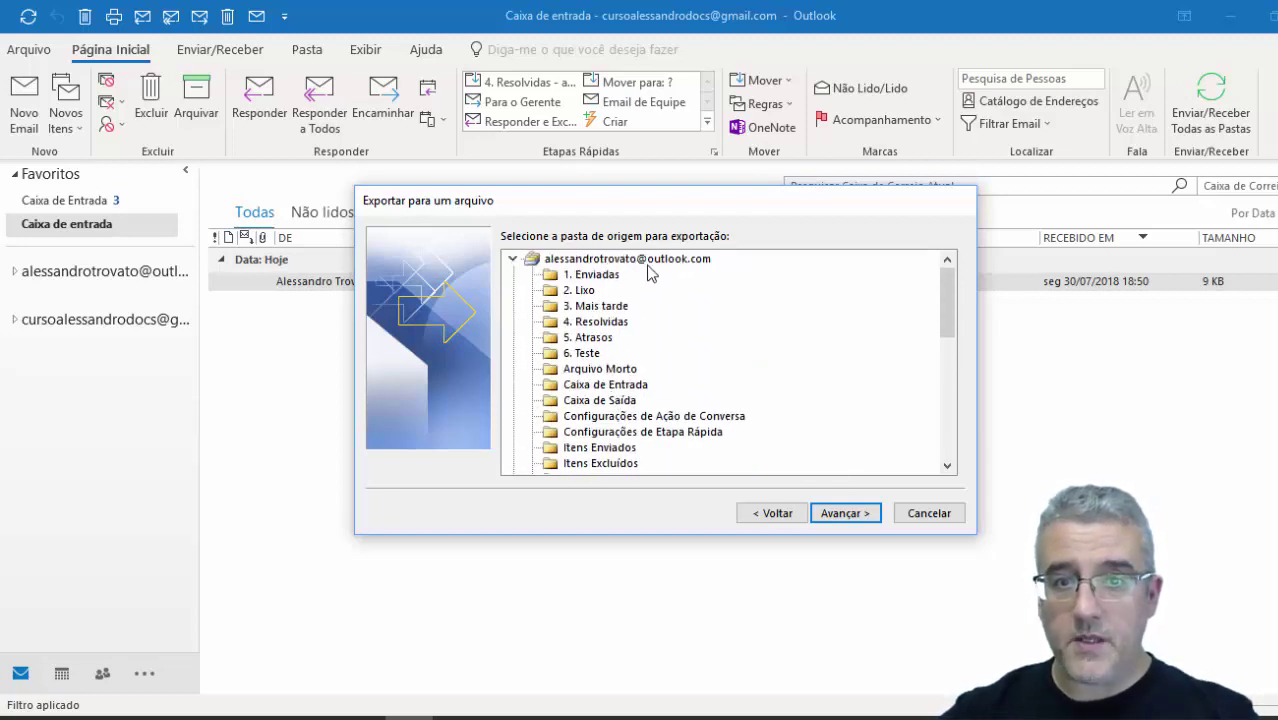
{"action": "left_click", "coordinate": [595, 275]}
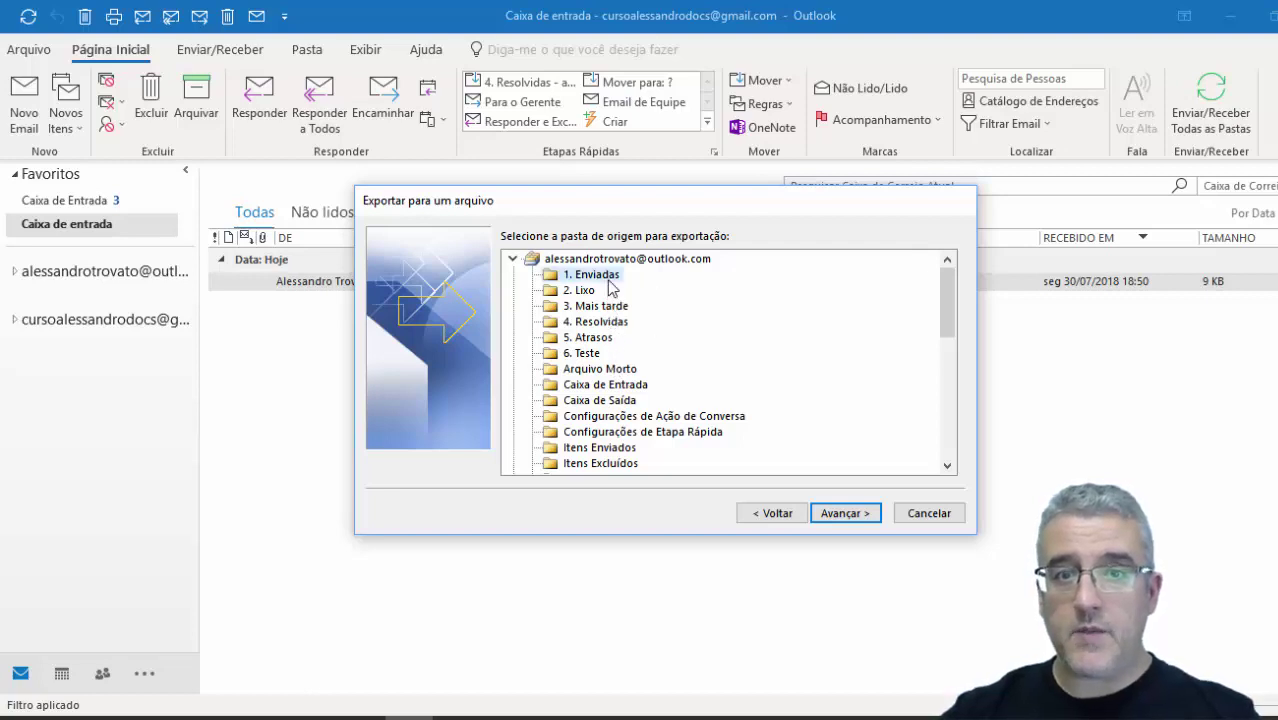
{"action": "scroll", "coordinate": [628, 372], "scroll_direction": "down", "scroll_amount": 1}
{"action": "left_click", "coordinate": [631, 341]}
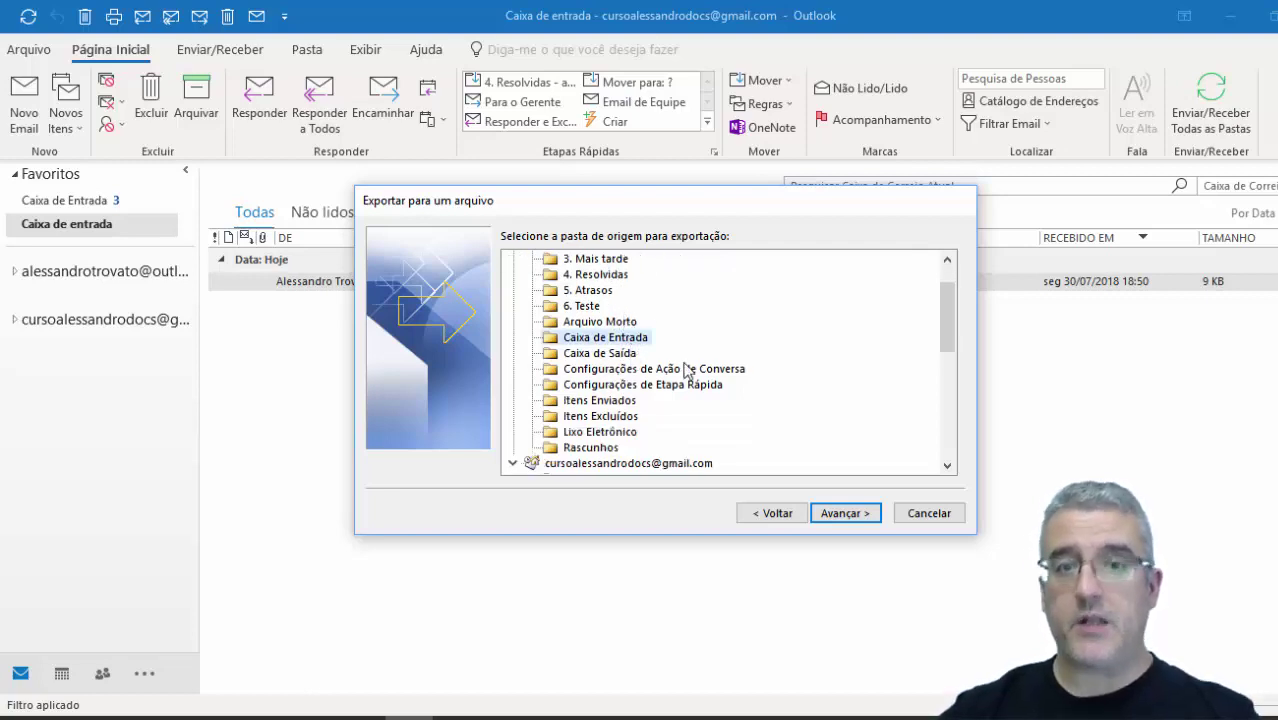
{"action": "scroll", "coordinate": [685, 368], "scroll_direction": "down", "scroll_amount": 1}
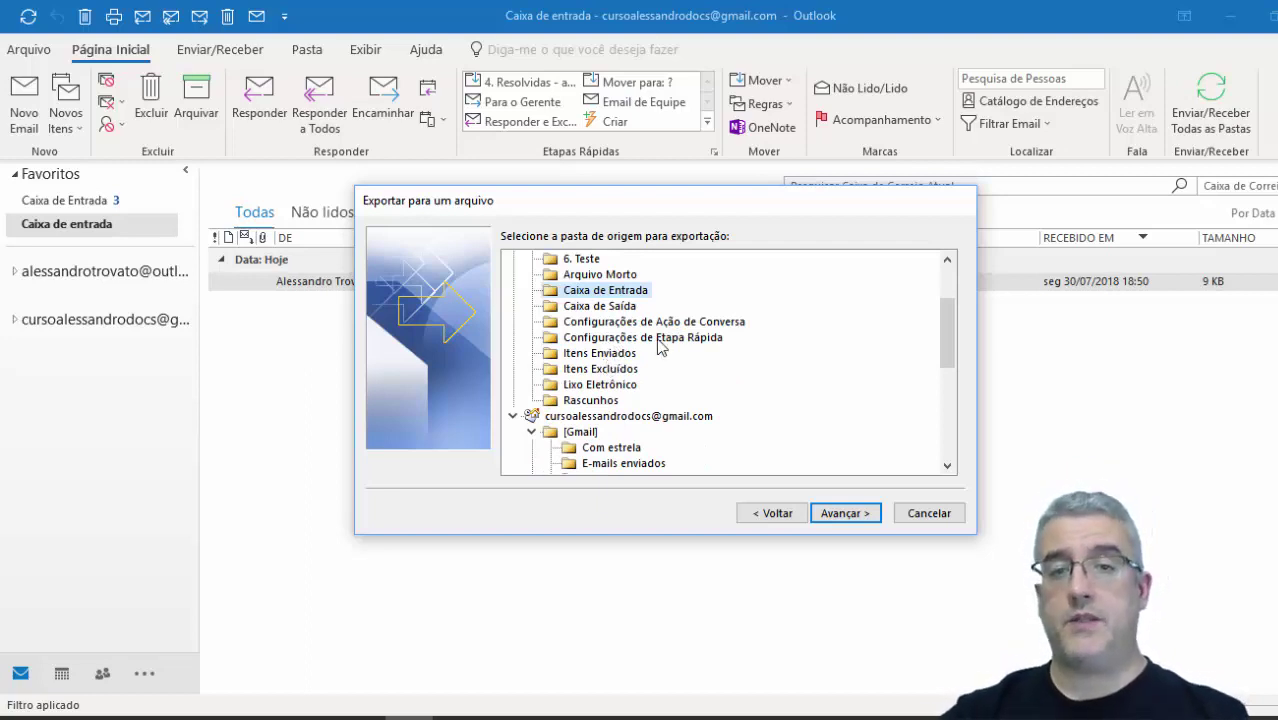
{"action": "left_click", "coordinate": [862, 513]}
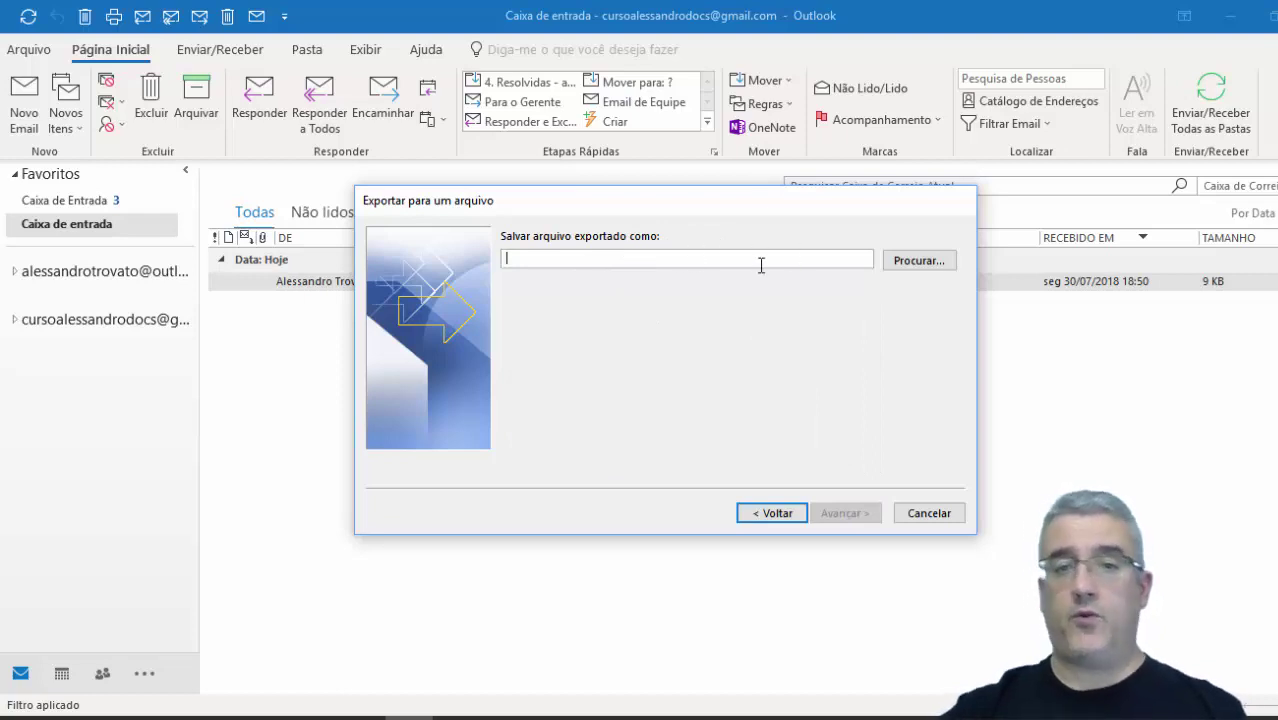
Save the export as c:\temp\EMAILS and finish the wizard
{"action": "type", "text": "c:\\temp\\"}
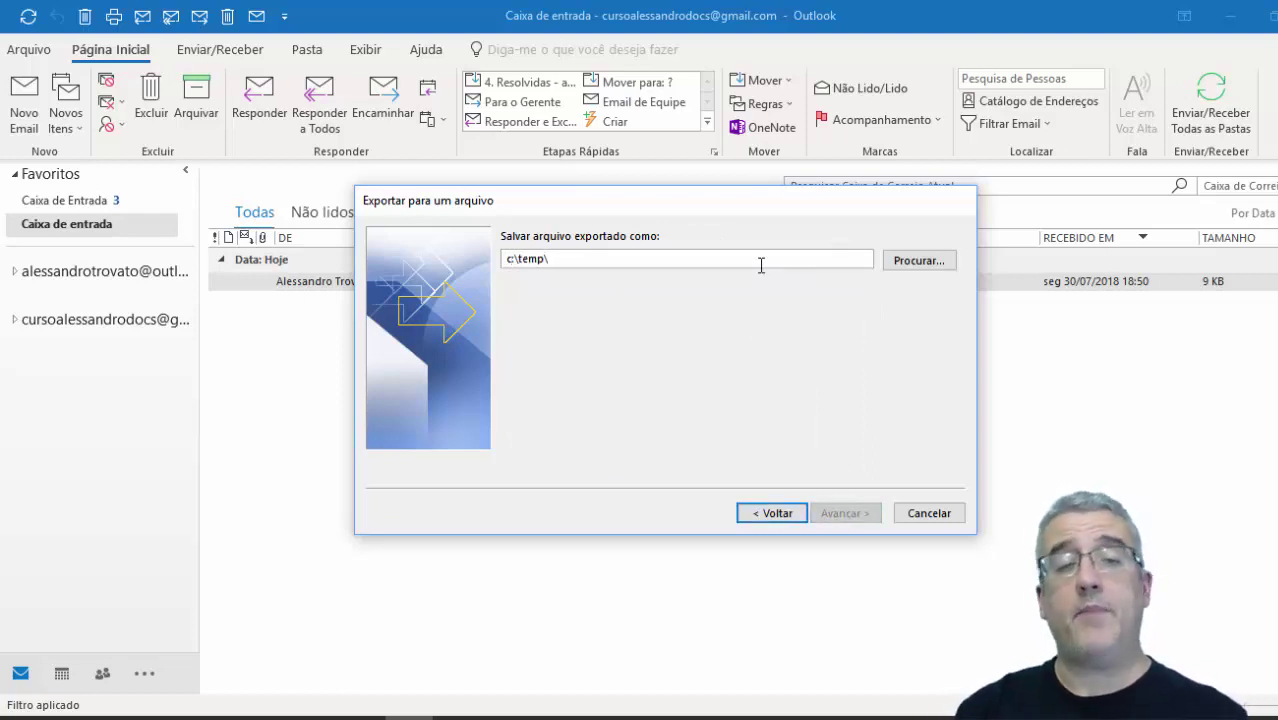
{"action": "type", "text": "EMAILS"}
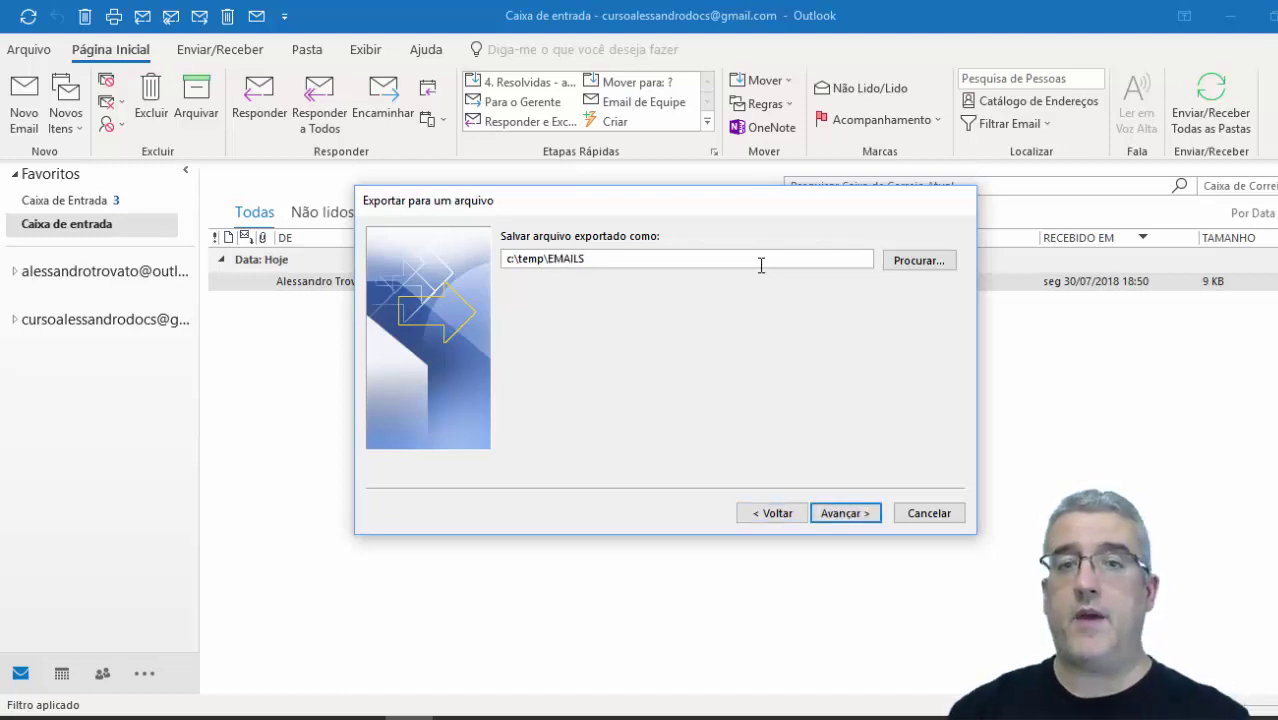
{"action": "left_click", "coordinate": [829, 516]}
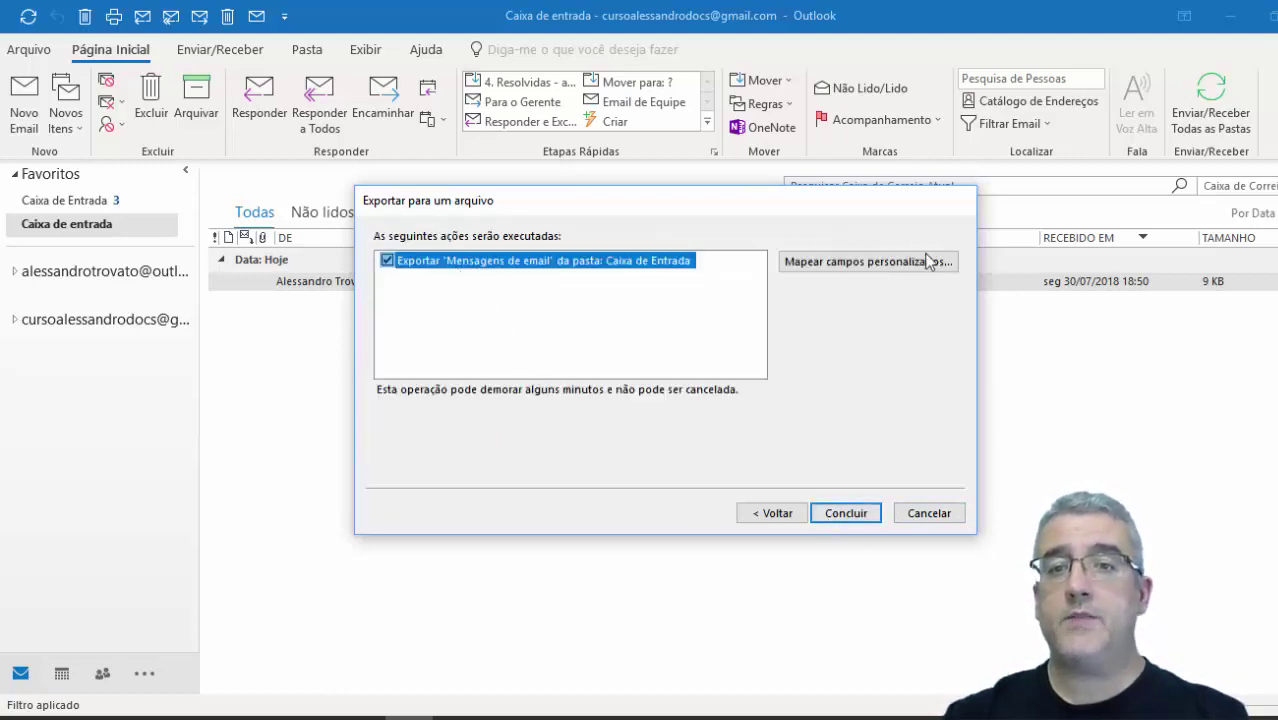
{"action": "left_click", "coordinate": [846, 515]}
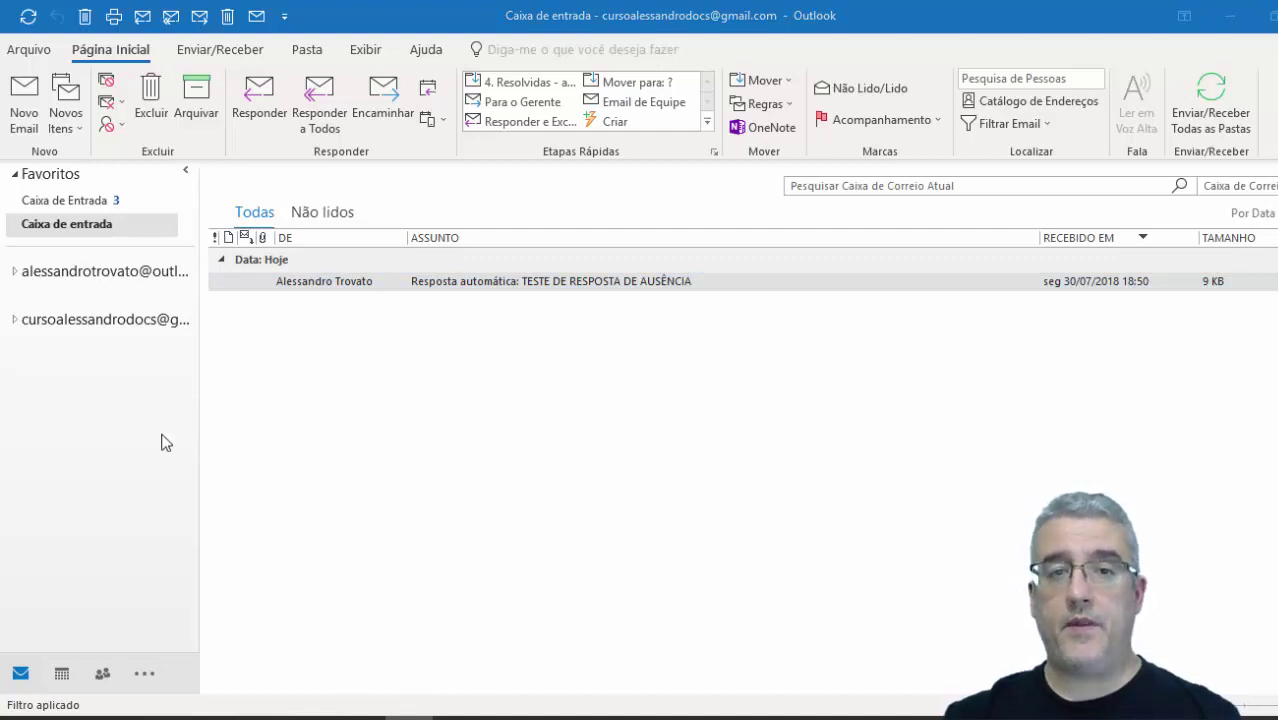
Go to C:\temp in File Explorer and open EMAILS.CSV in Excel
{"action": "key", "text": "super+e"}
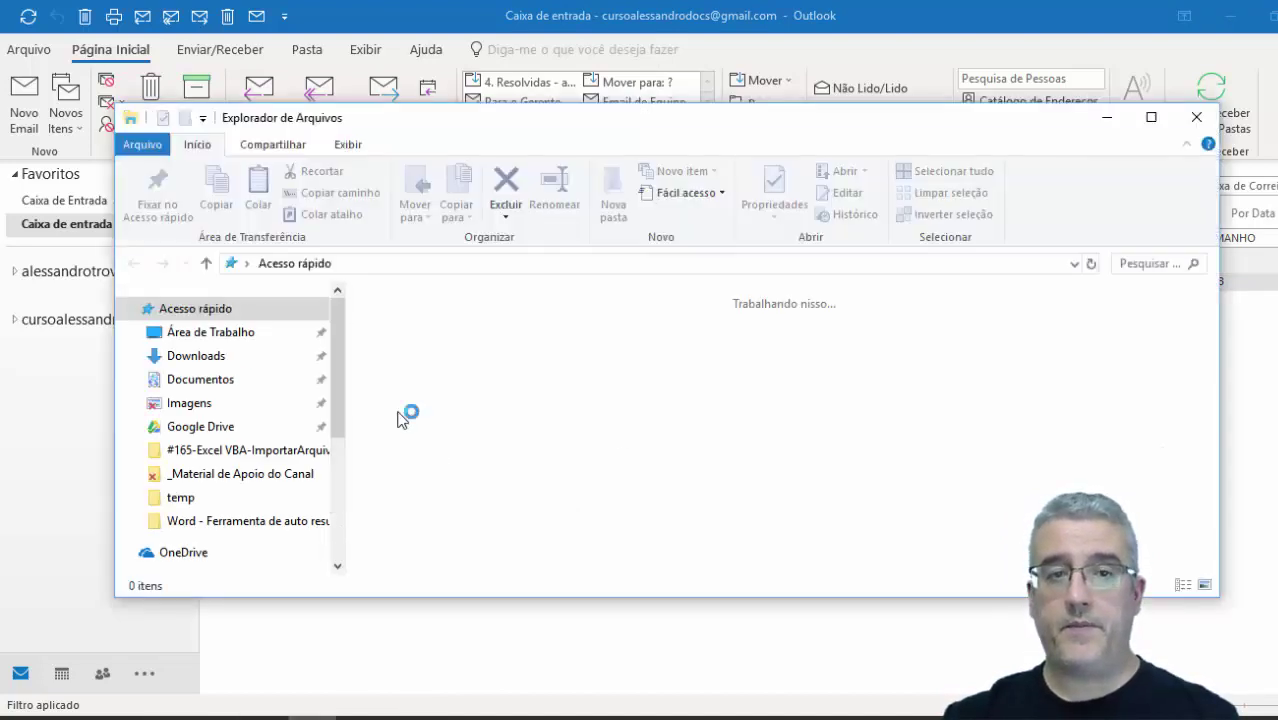
{"action": "left_click", "coordinate": [365, 263]}
{"action": "type", "text": "C"}
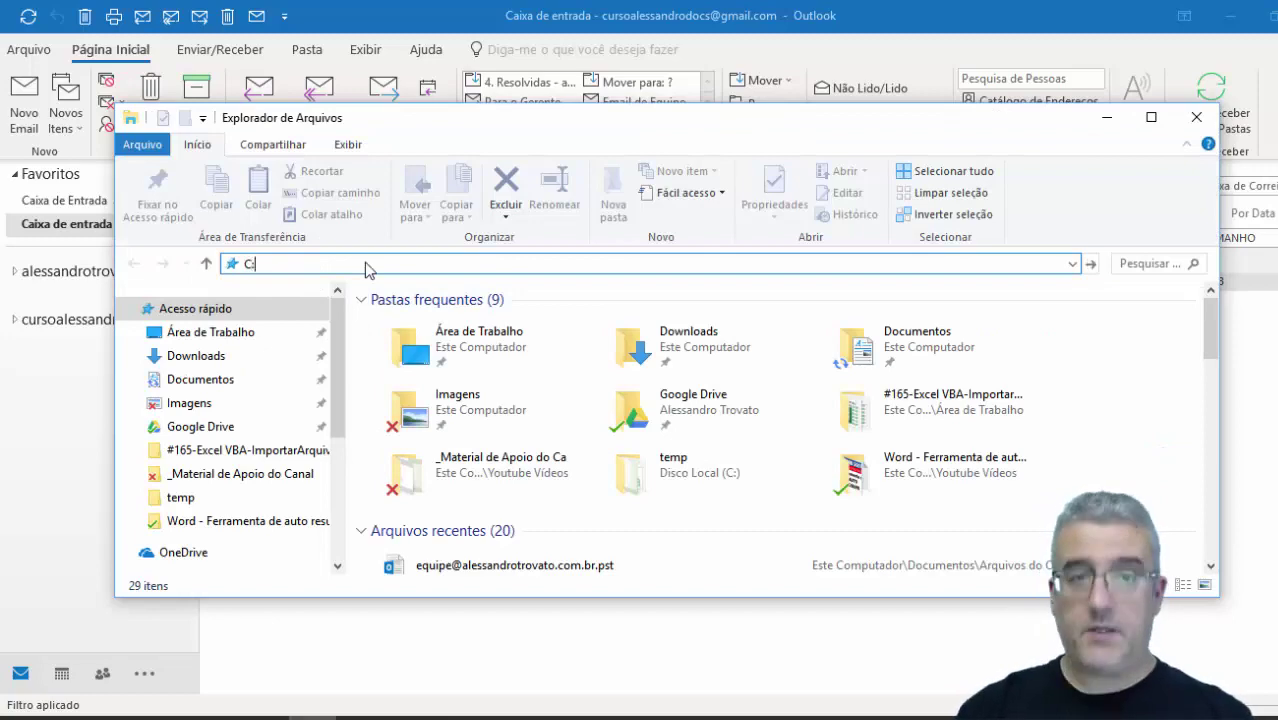
{"action": "type", "text": ":\\TEMP\\"}
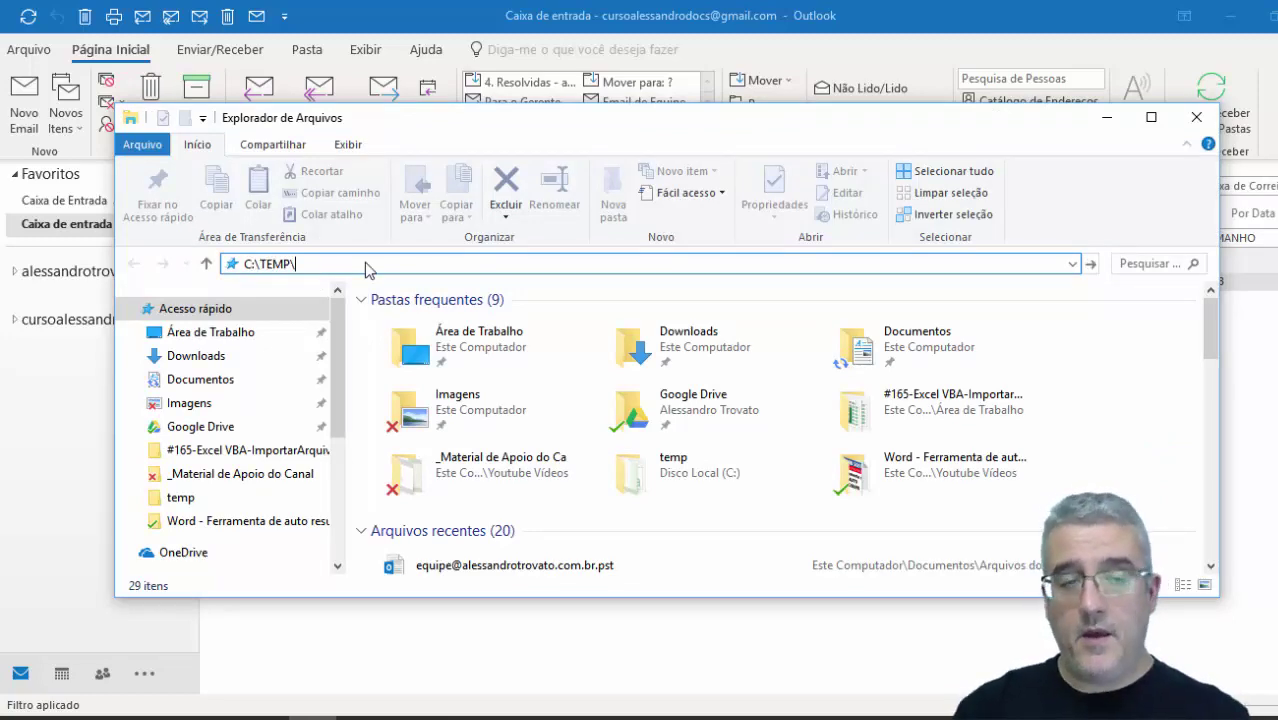
{"action": "key", "text": "Return"}
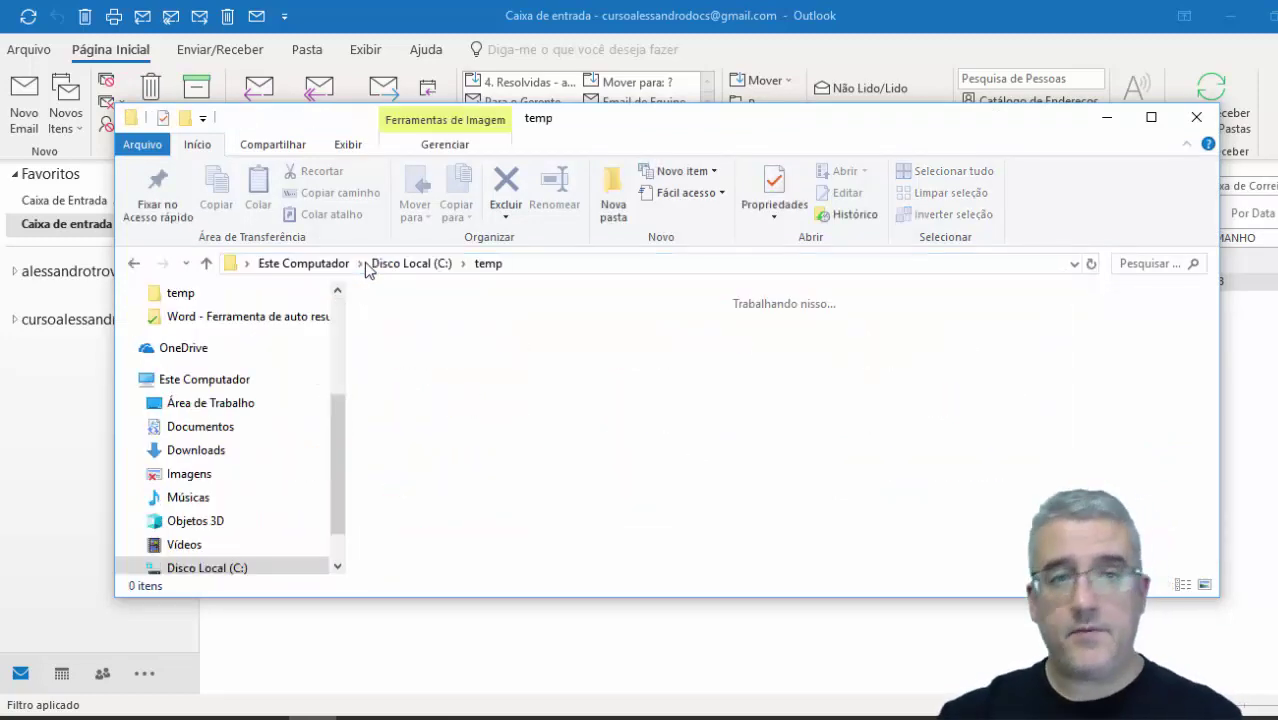
{"action": "left_click", "coordinate": [437, 470]}
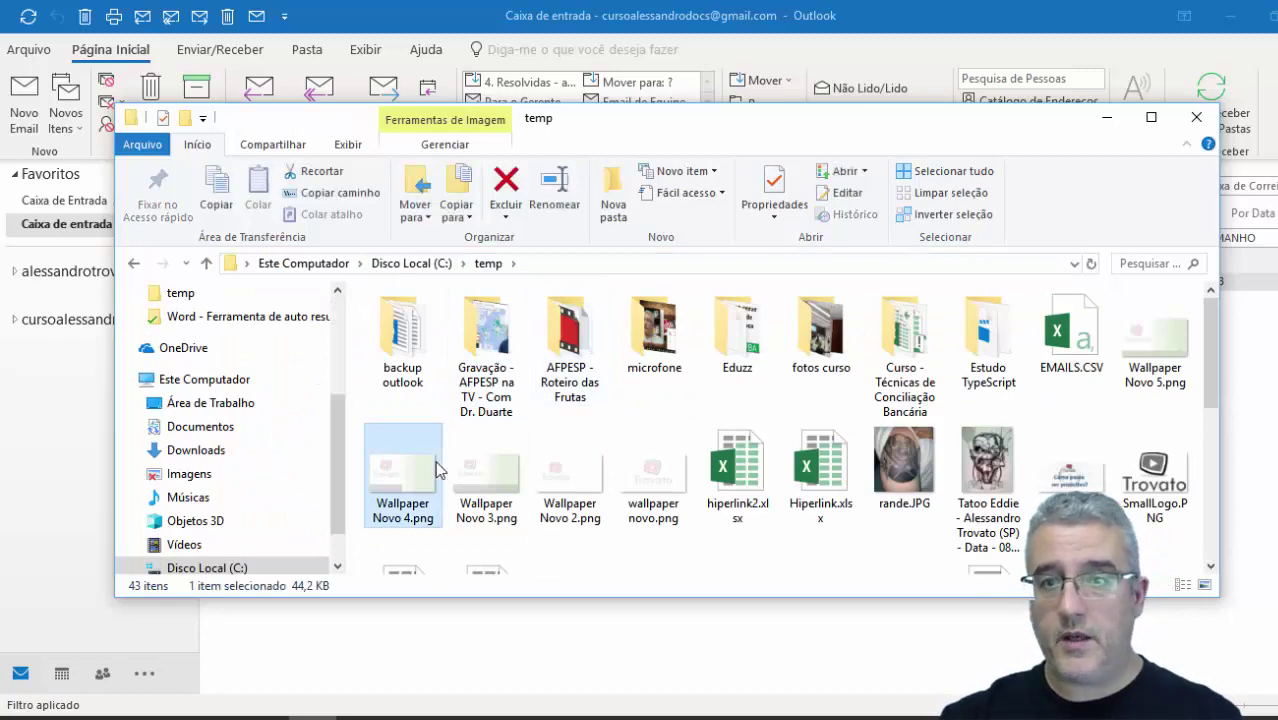
{"action": "type", "text": "em"}
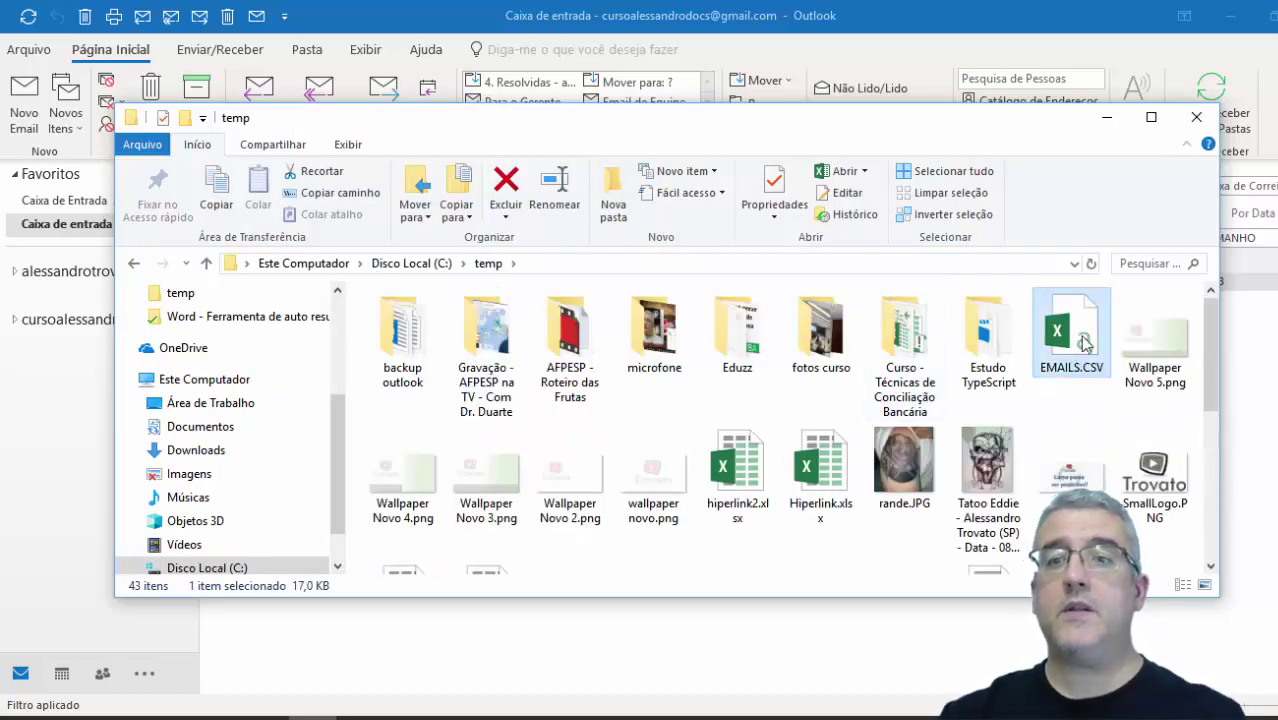
{"action": "double_click", "coordinate": [1085, 344]}
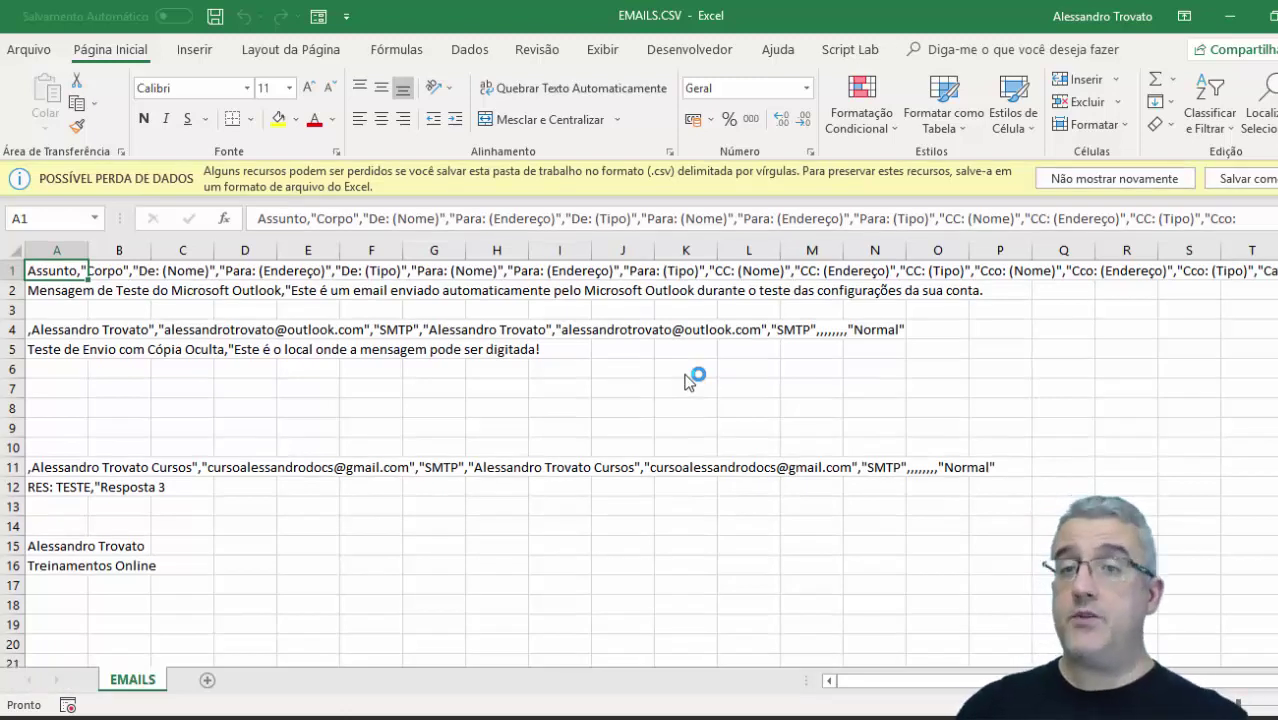
Turn off the data-loss warning with 'Não mostrar novamente', then select cells K5 and A14
{"action": "left_click", "coordinate": [1110, 180]}
{"action": "left_click", "coordinate": [675, 320]}
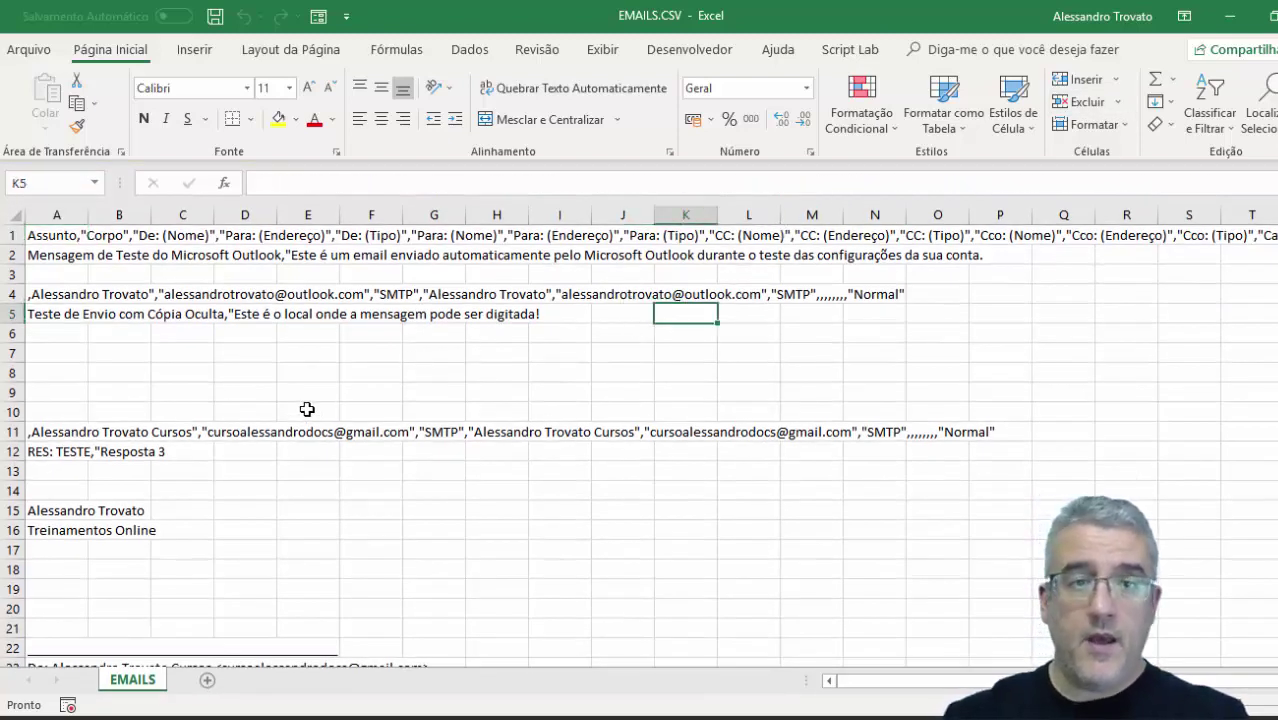
{"action": "left_click", "coordinate": [80, 491]}
Scroll down to the last exported email row, then close the EMAILS.CSV workbook
{"action": "scroll", "coordinate": [89, 502], "scroll_direction": "down", "scroll_amount": 1}
{"action": "scroll", "coordinate": [90, 500], "scroll_direction": "down", "scroll_amount": 5}
{"action": "scroll", "coordinate": [90, 500], "scroll_direction": "down", "scroll_amount": 6}
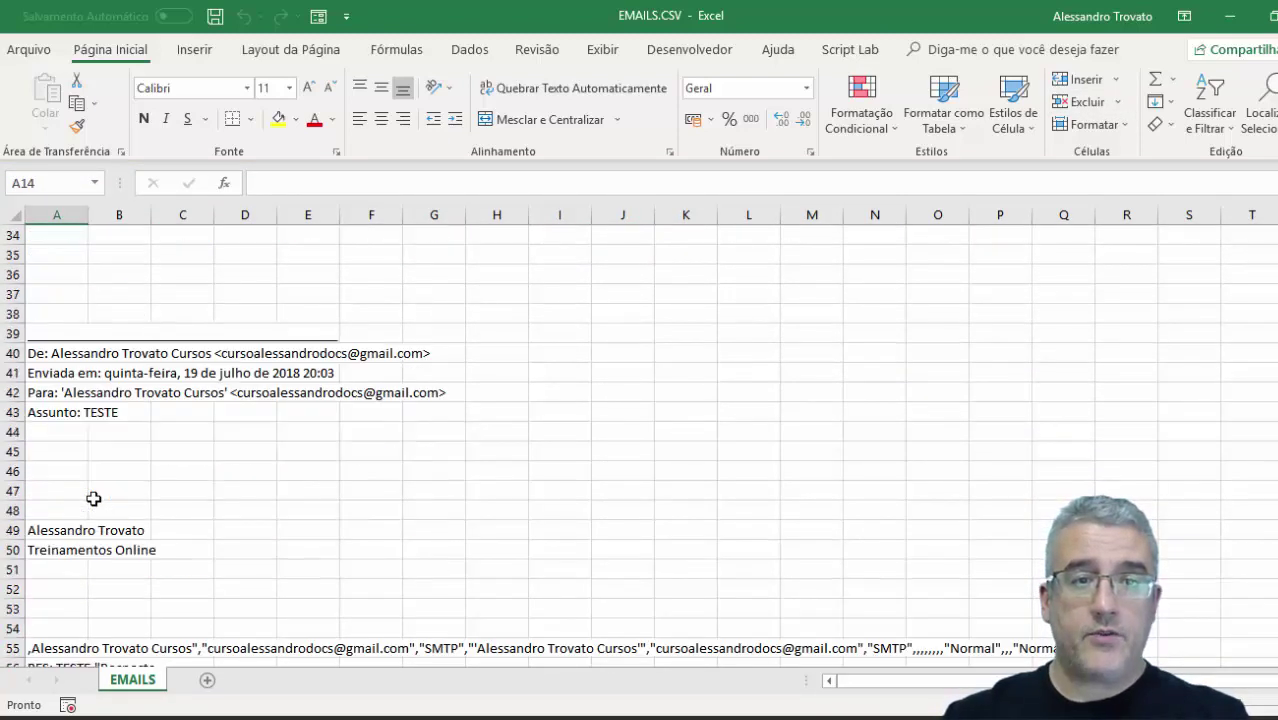
{"action": "scroll", "coordinate": [90, 500], "scroll_direction": "down", "scroll_amount": 4}
{"action": "scroll", "coordinate": [92, 499], "scroll_direction": "down", "scroll_amount": 6}
{"action": "scroll", "coordinate": [93, 498], "scroll_direction": "down", "scroll_amount": 8}
{"action": "scroll", "coordinate": [93, 498], "scroll_direction": "down", "scroll_amount": 7}
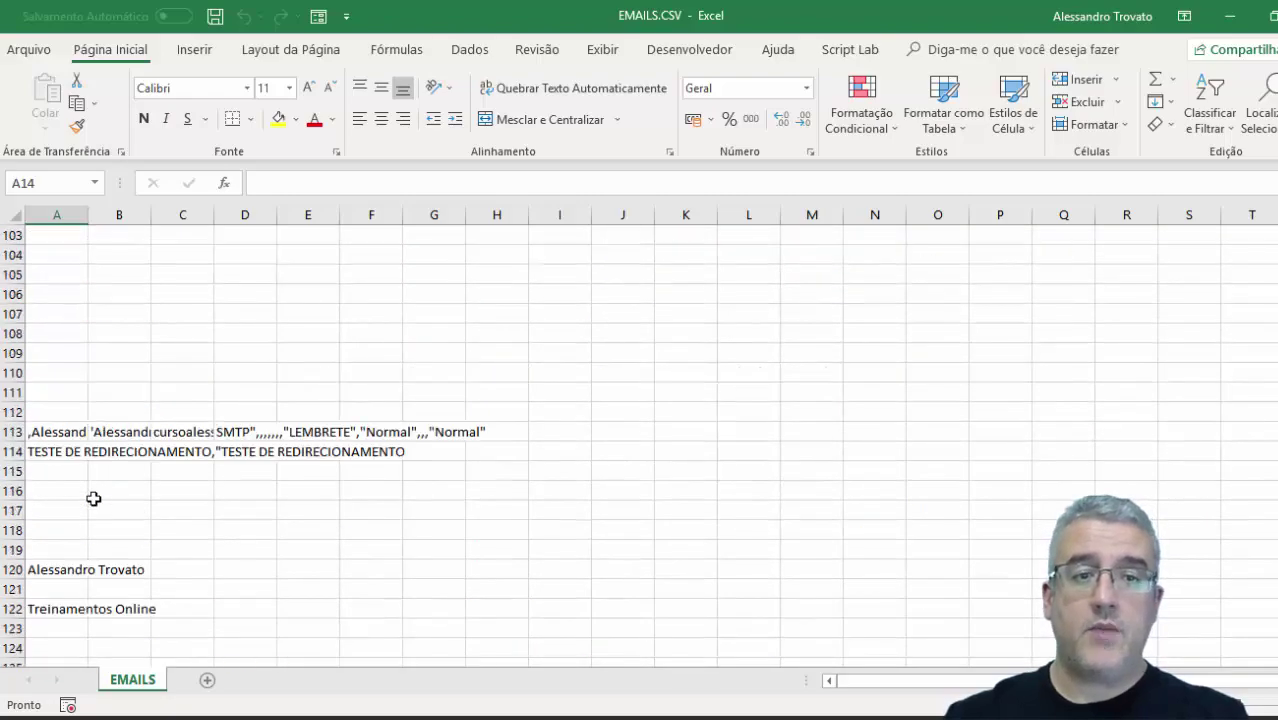
{"action": "scroll", "coordinate": [93, 498], "scroll_direction": "down", "scroll_amount": 6}
{"action": "scroll", "coordinate": [93, 497], "scroll_direction": "down", "scroll_amount": 9}
{"action": "scroll", "coordinate": [93, 497], "scroll_direction": "down", "scroll_amount": 9}
{"action": "scroll", "coordinate": [93, 497], "scroll_direction": "down", "scroll_amount": 7}
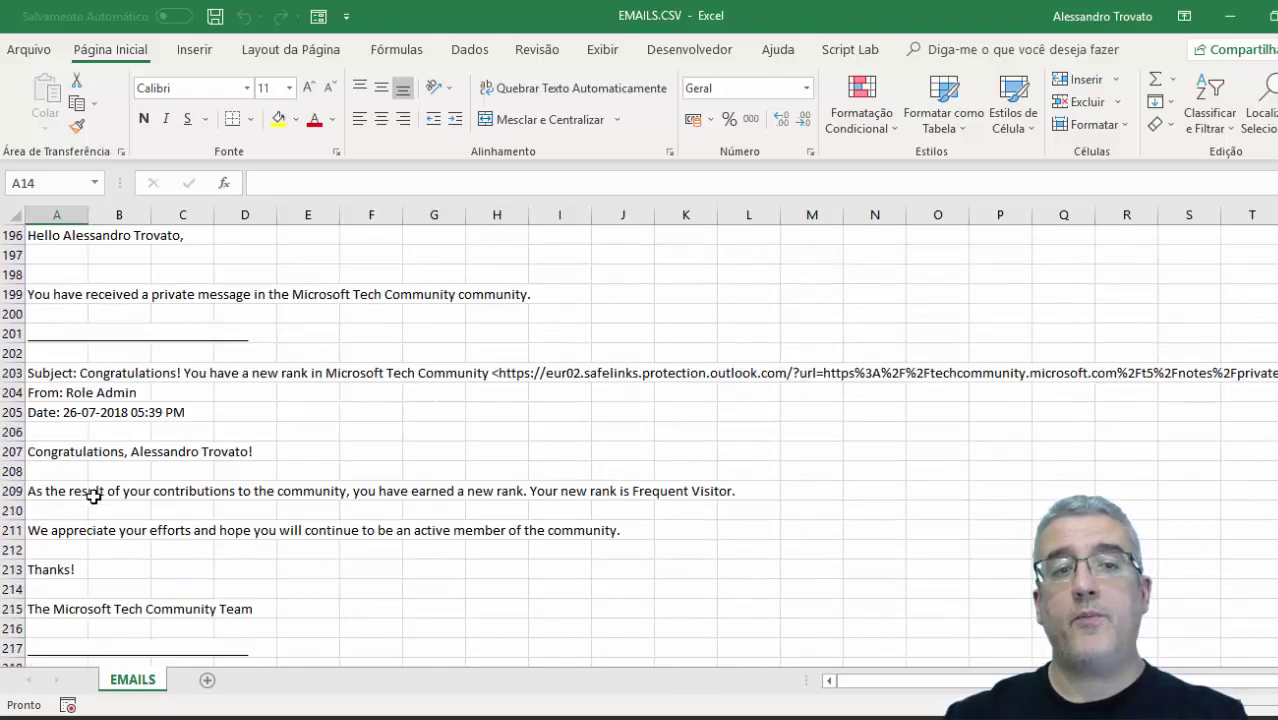
{"action": "scroll", "coordinate": [93, 497], "scroll_direction": "down", "scroll_amount": 6}
{"action": "scroll", "coordinate": [93, 497], "scroll_direction": "down", "scroll_amount": 11}
{"action": "scroll", "coordinate": [93, 497], "scroll_direction": "down", "scroll_amount": 6}
{"action": "scroll", "coordinate": [93, 497], "scroll_direction": "down", "scroll_amount": 8}
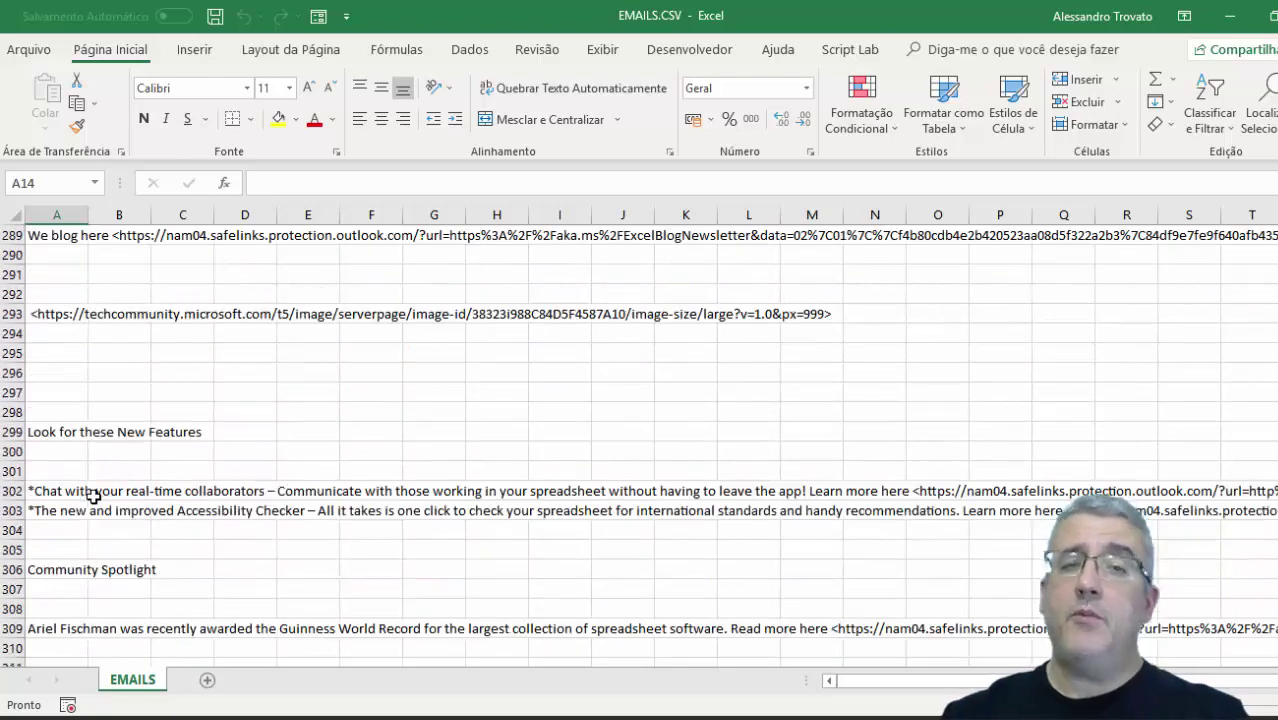
{"action": "scroll", "coordinate": [93, 497], "scroll_direction": "down", "scroll_amount": 7}
{"action": "scroll", "coordinate": [93, 497], "scroll_direction": "down", "scroll_amount": 6}
{"action": "scroll", "coordinate": [93, 497], "scroll_direction": "down", "scroll_amount": 8}
{"action": "scroll", "coordinate": [93, 497], "scroll_direction": "down", "scroll_amount": 10}
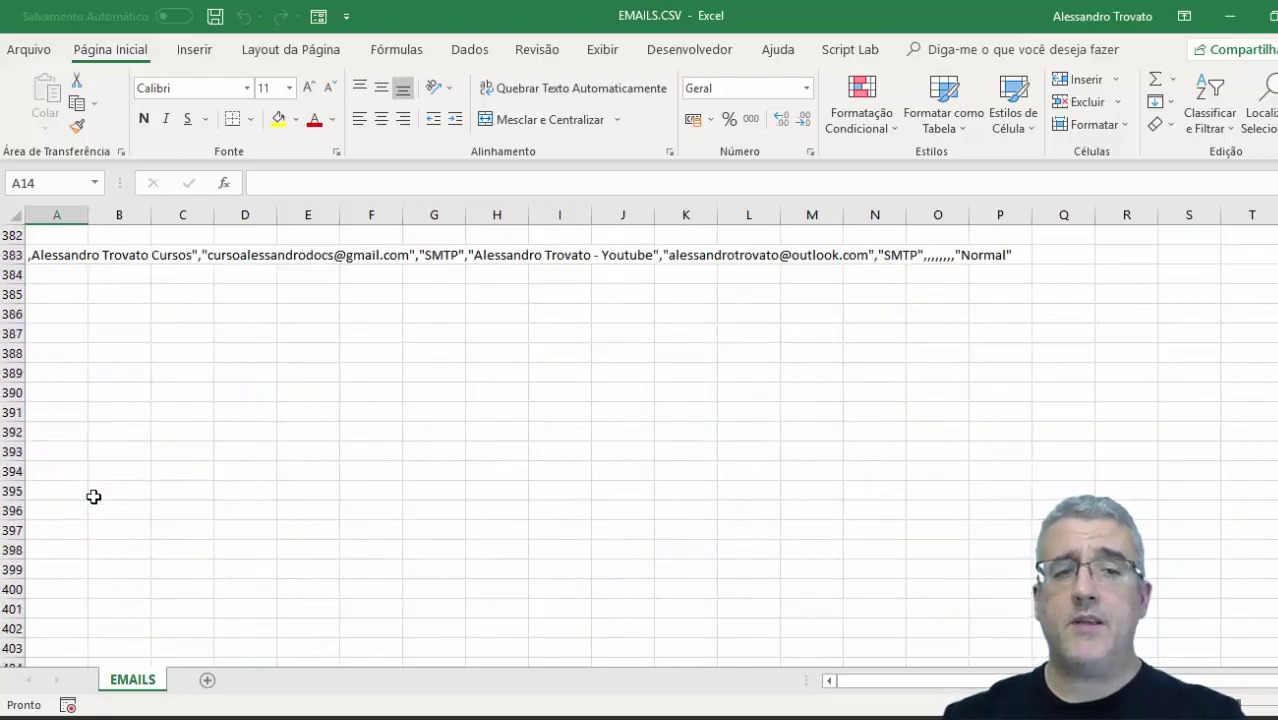
{"action": "scroll", "coordinate": [93, 497], "scroll_direction": "down", "scroll_amount": 6}
{"action": "scroll", "coordinate": [93, 497], "scroll_direction": "down", "scroll_amount": 2}
{"action": "scroll", "coordinate": [93, 497], "scroll_direction": "up", "scroll_amount": 9}
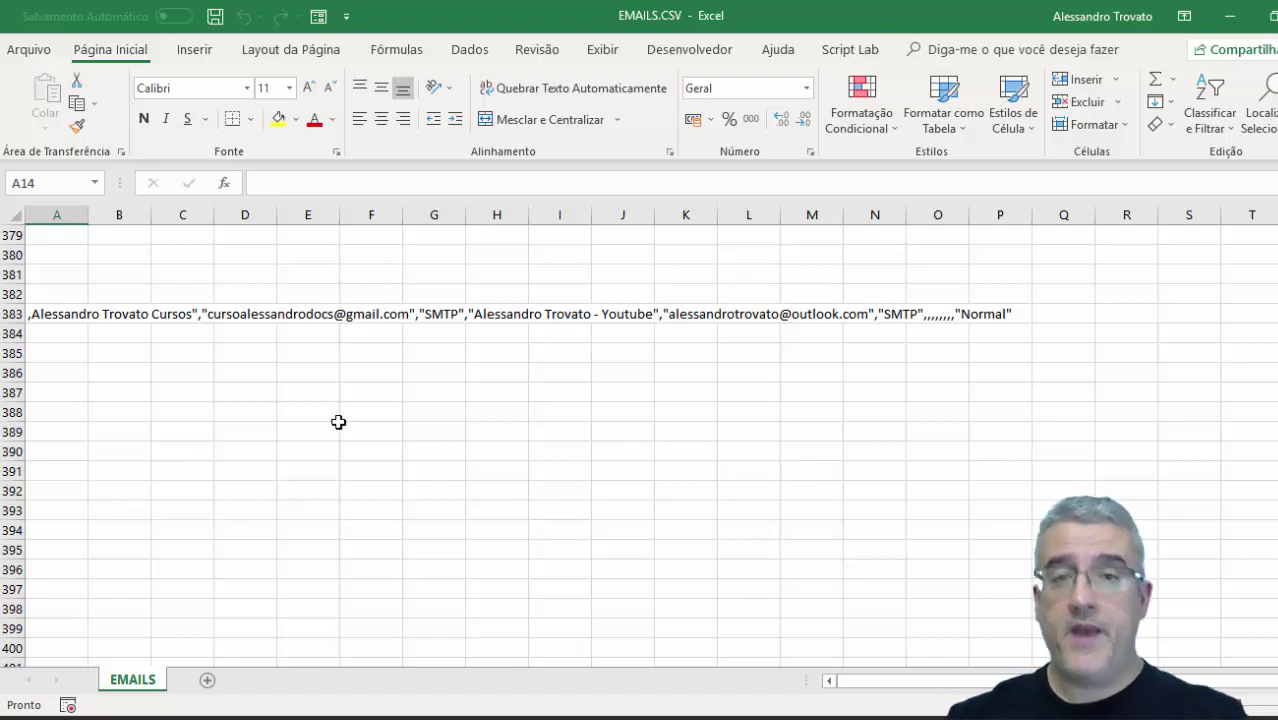
{"action": "left_click", "coordinate": [408, 411]}
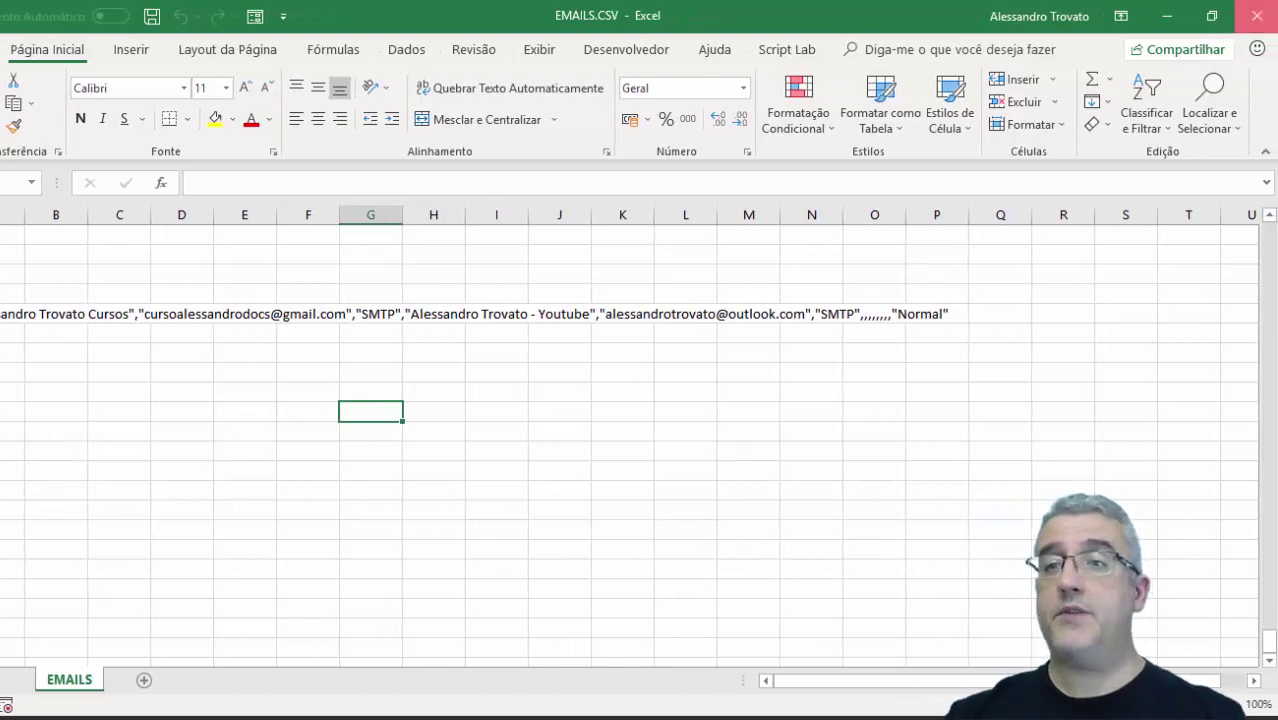
{"action": "left_click", "coordinate": [1257, 15]}
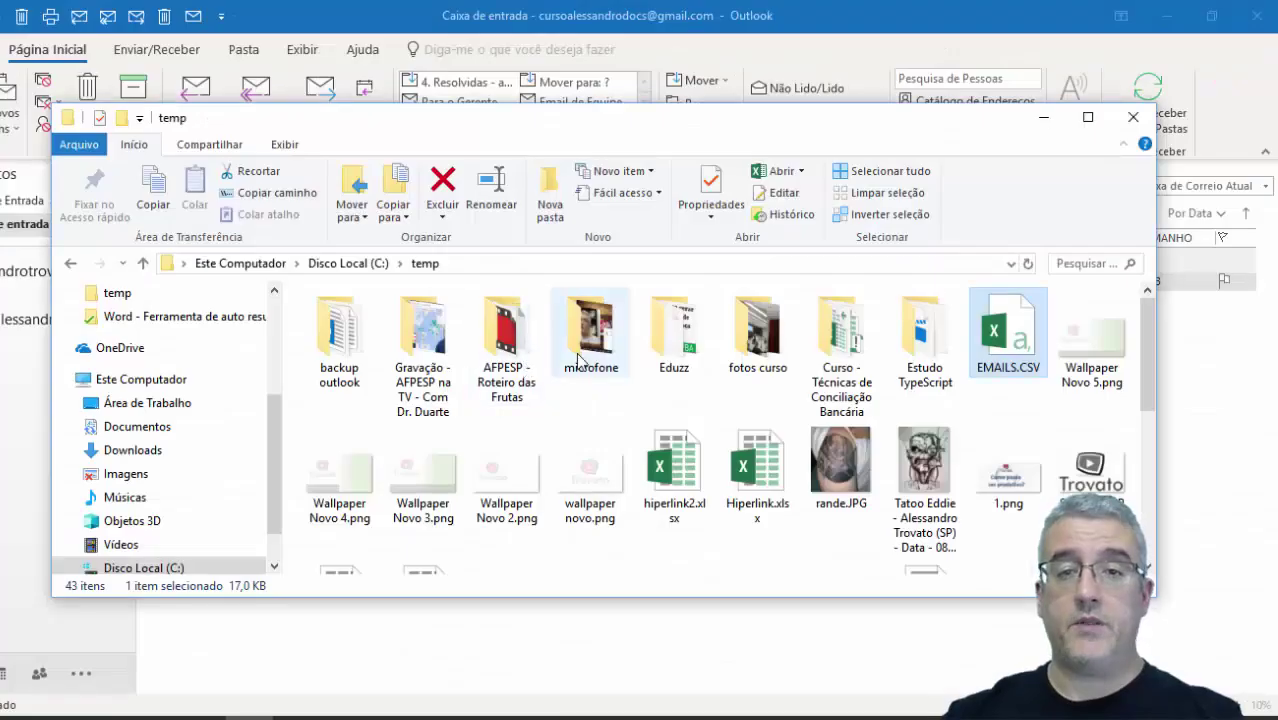
Close File Explorer and start Salvar como for the auto-reply from Abrir e Exportar
{"action": "left_click", "coordinate": [1141, 114]}
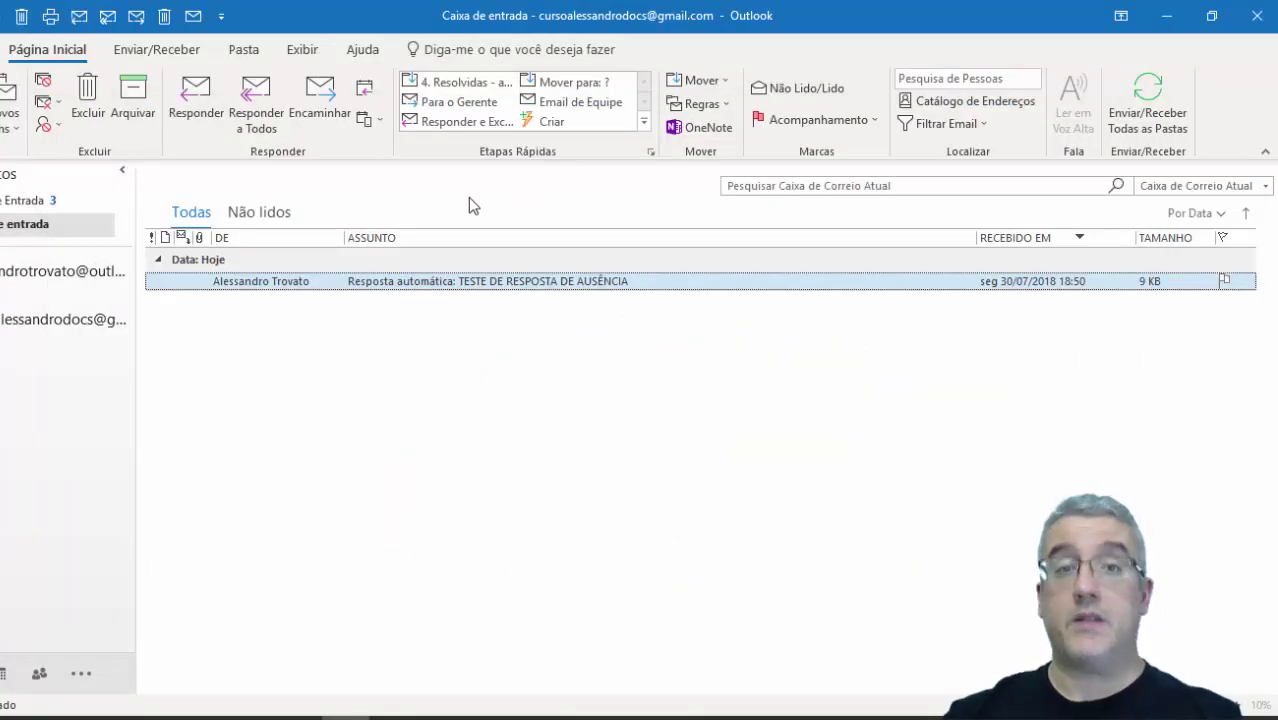
{"action": "left_click", "coordinate": [26, 48]}
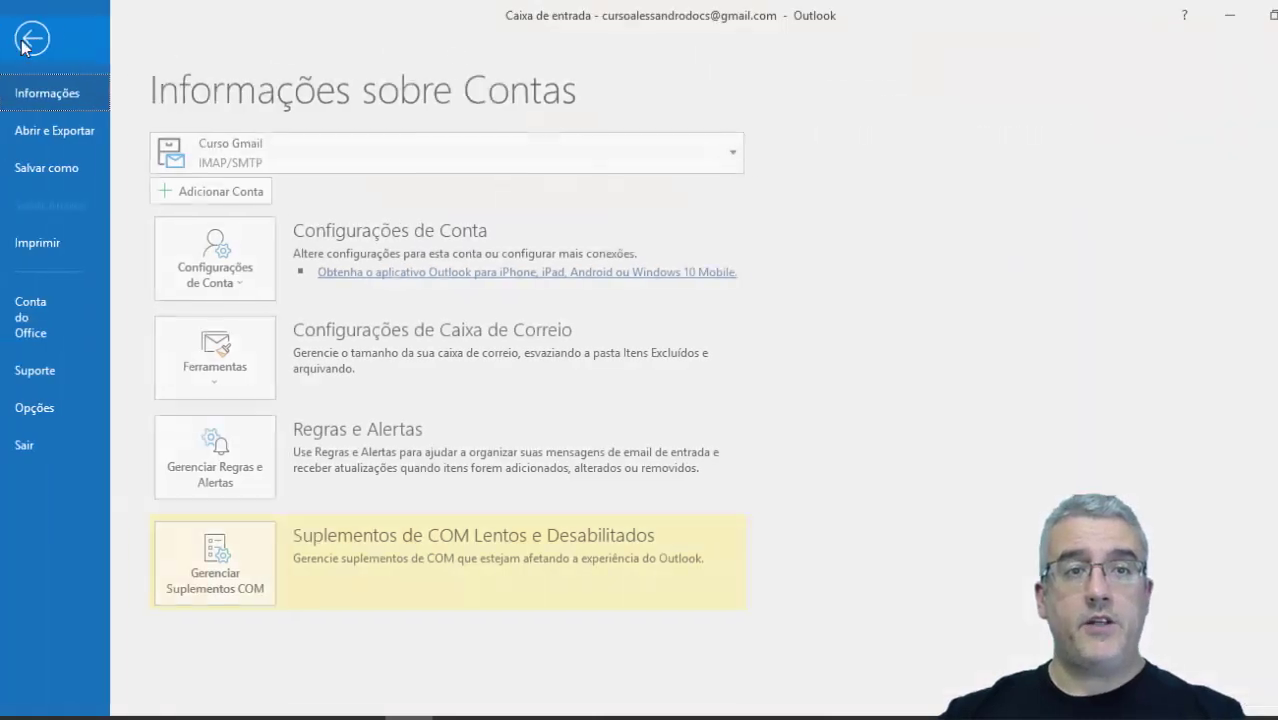
{"action": "left_click", "coordinate": [83, 140]}
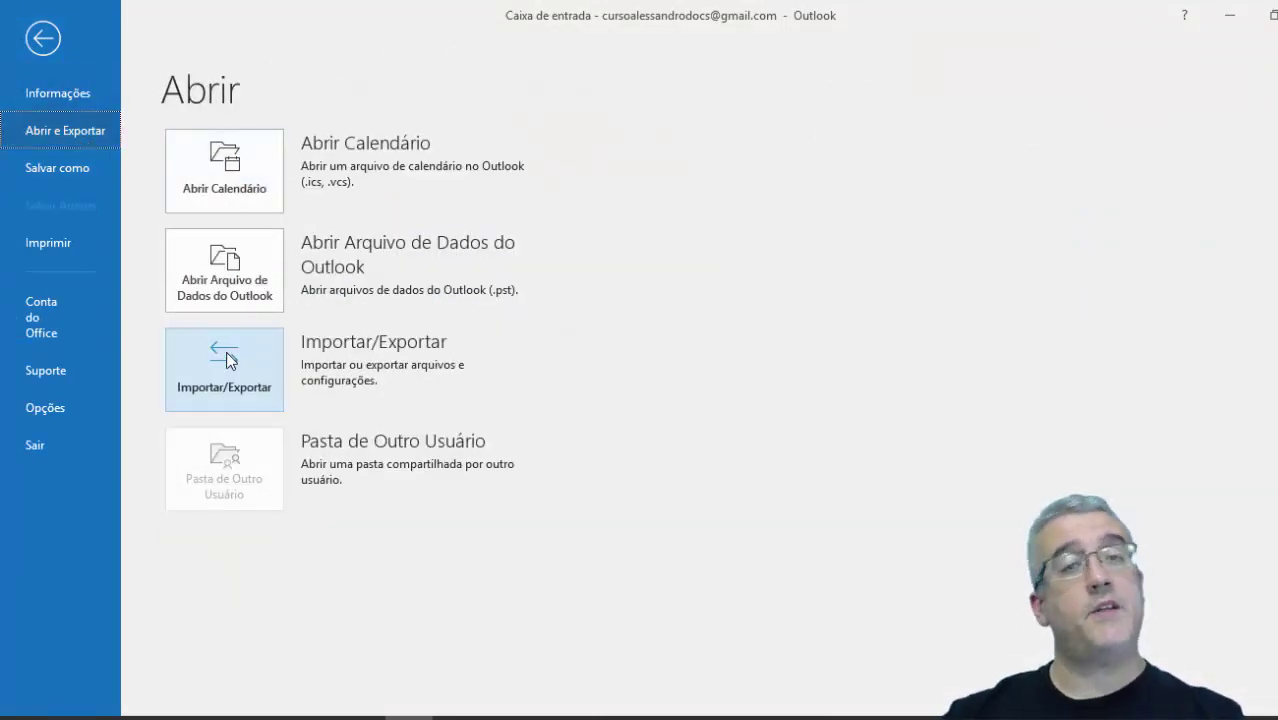
{"action": "left_click", "coordinate": [72, 166]}
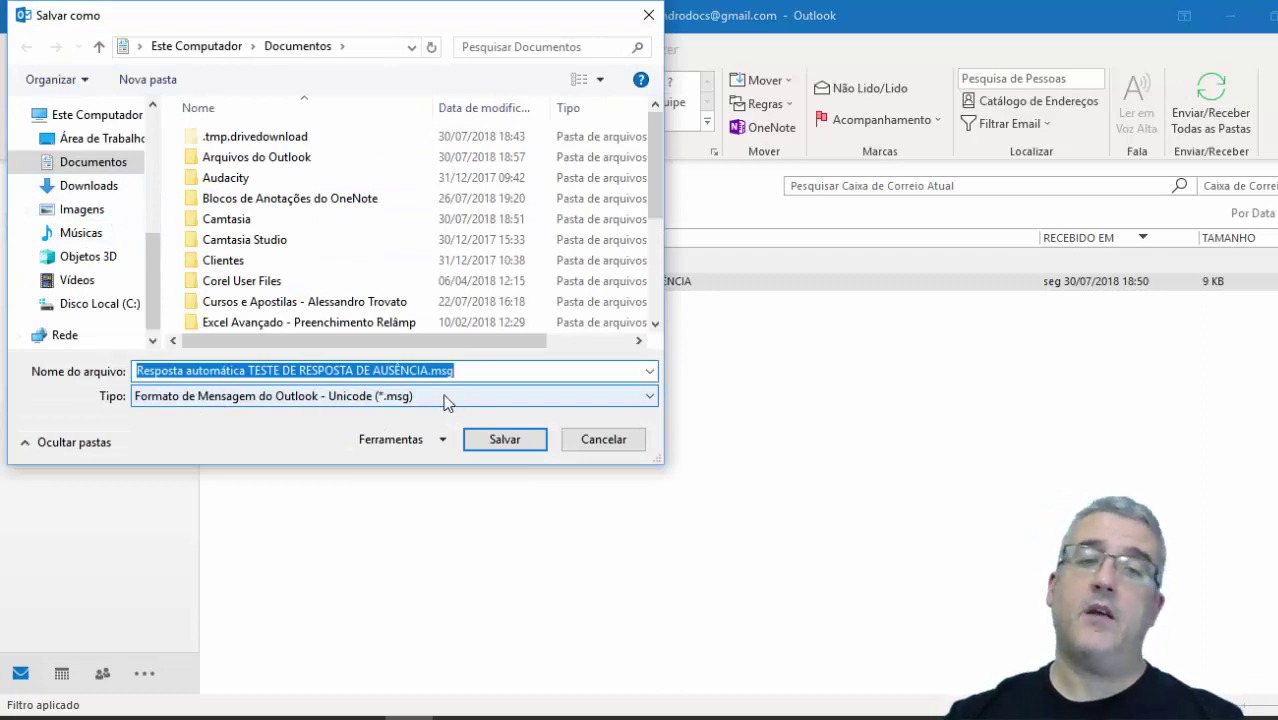
Cancel the save, reopen Salvar como to view the Tipo list, then cancel it again
{"action": "key", "text": "Return"}
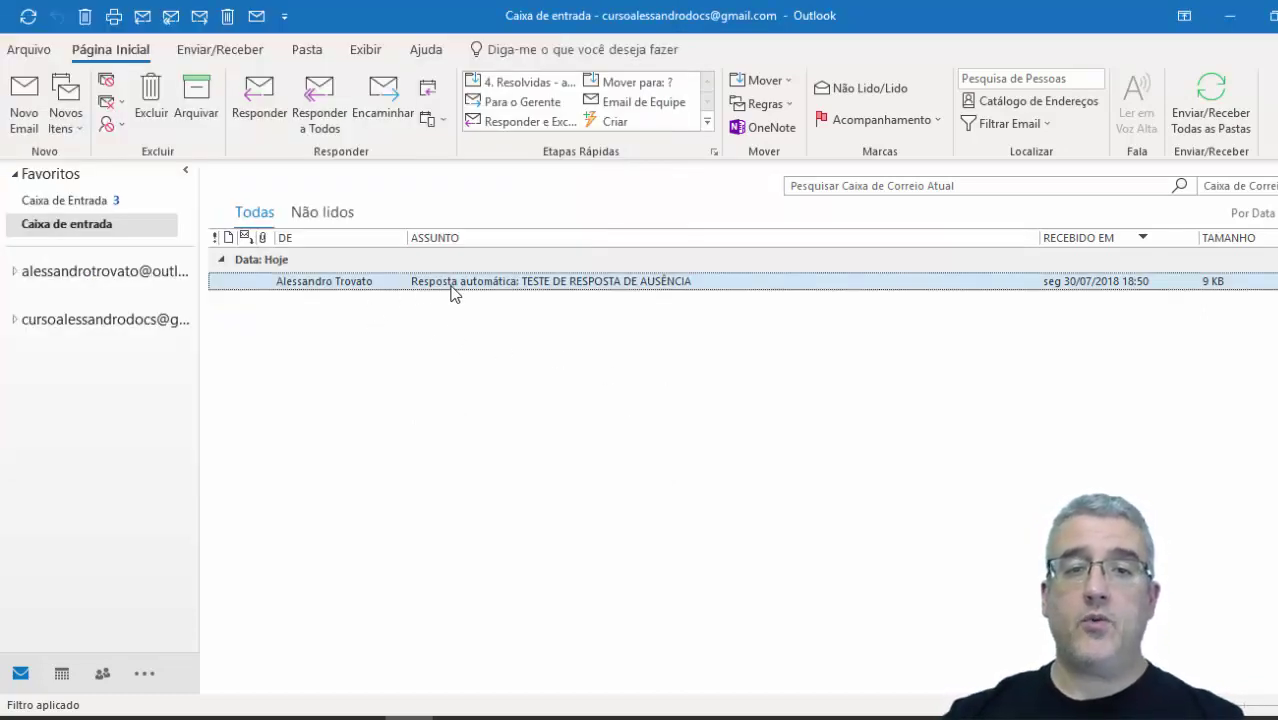
{"action": "left_click", "coordinate": [36, 50]}
{"action": "left_click", "coordinate": [62, 166]}
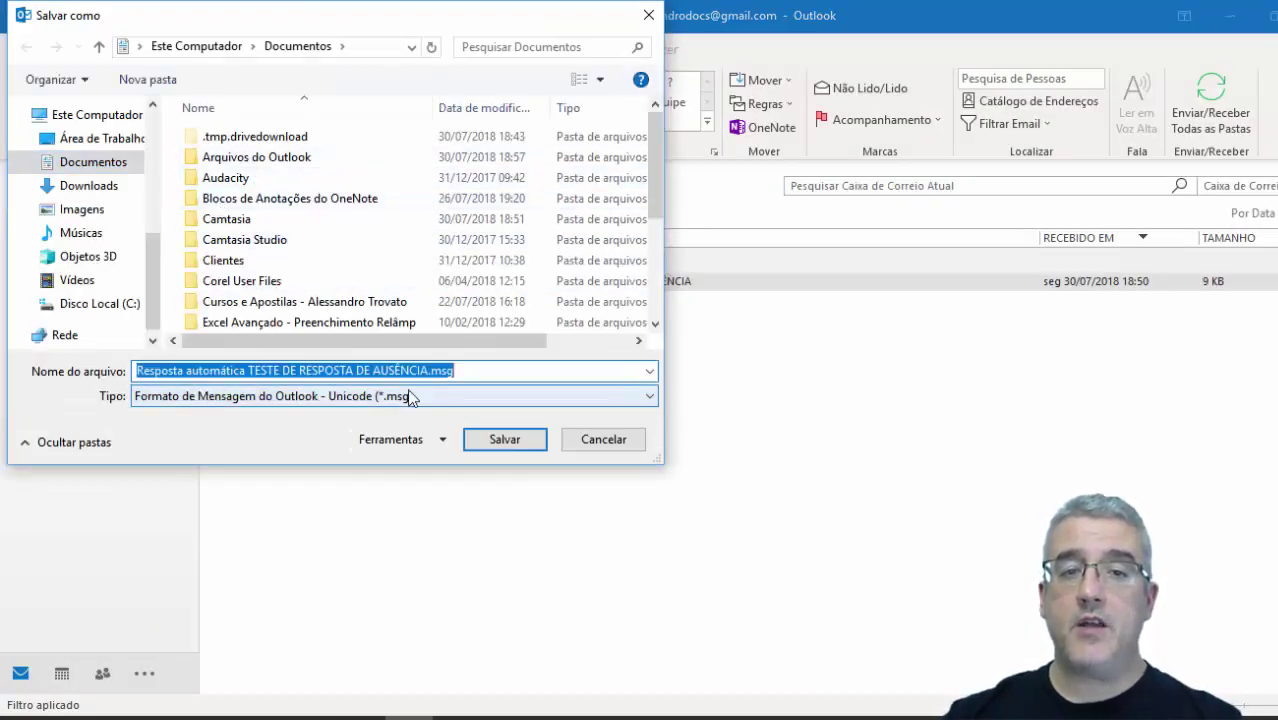
{"action": "left_click", "coordinate": [265, 400]}
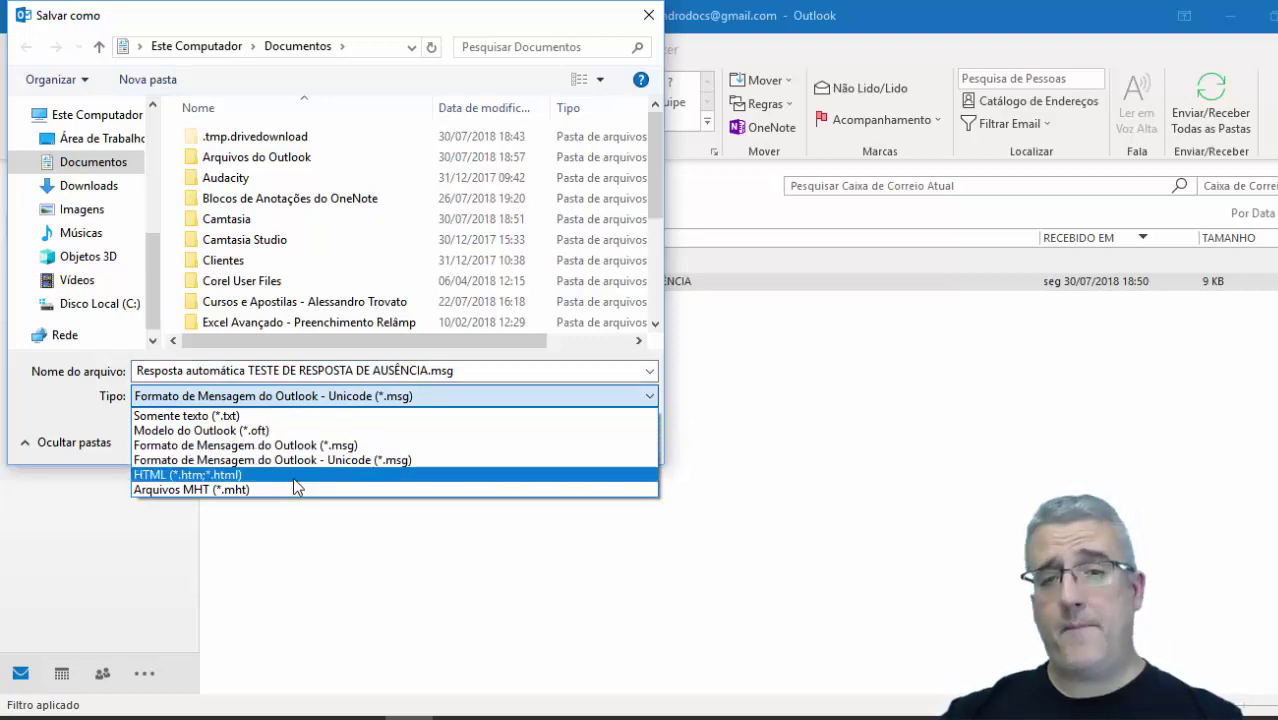
{"action": "left_click", "coordinate": [470, 380]}
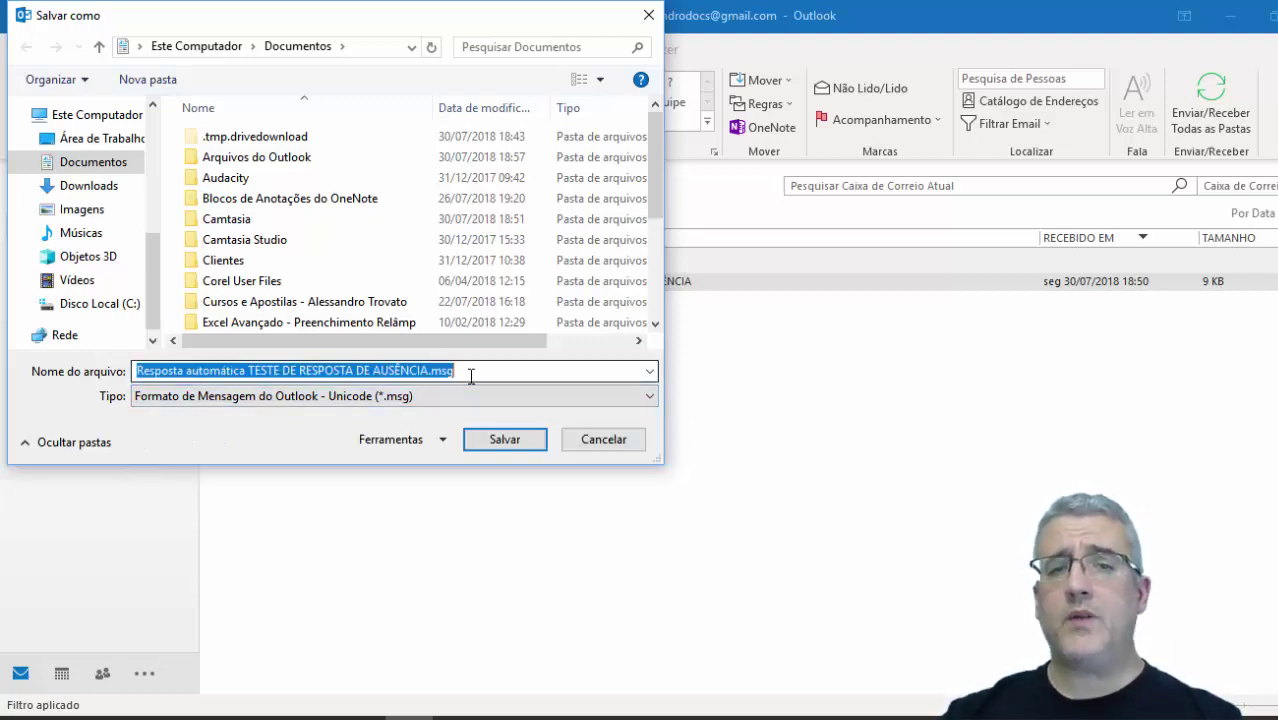
{"action": "key", "text": "Escape"}
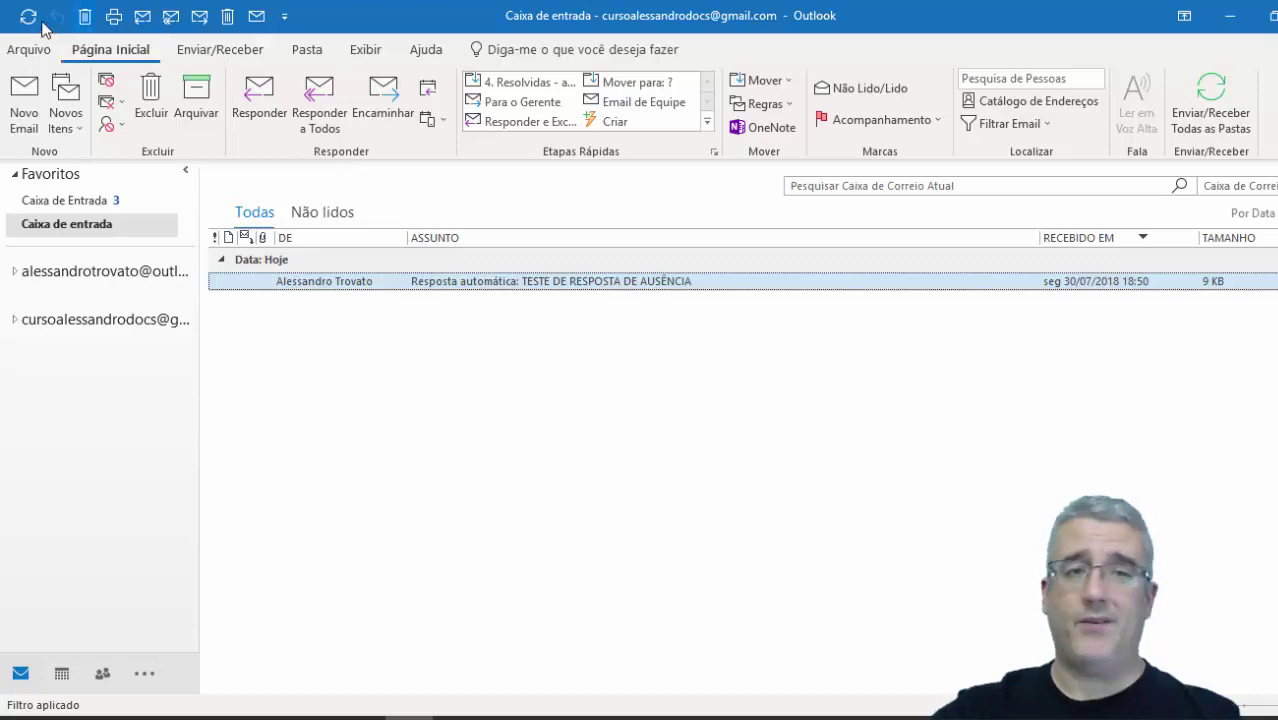
Reopen Salvar como from Abrir e Exportar and cancel it without saving
{"action": "left_click", "coordinate": [30, 49]}
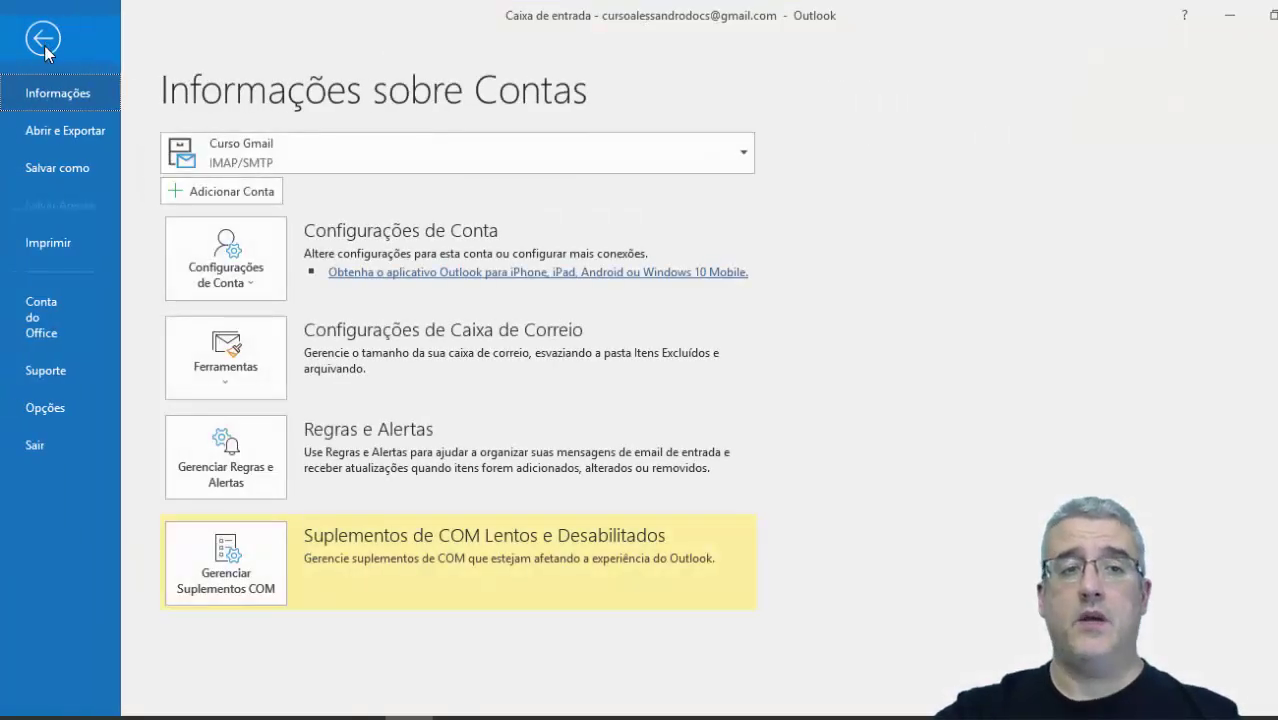
{"action": "left_click", "coordinate": [87, 145]}
{"action": "left_click", "coordinate": [75, 163]}
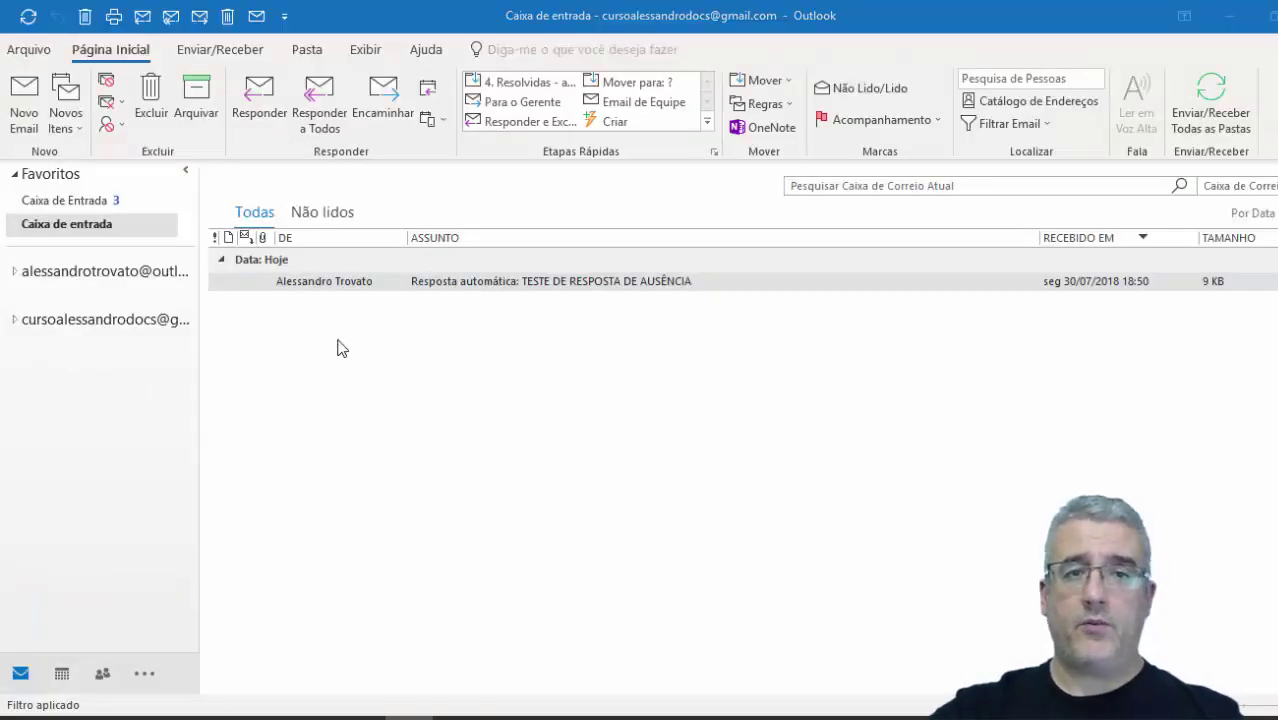
{"action": "left_click", "coordinate": [588, 441]}
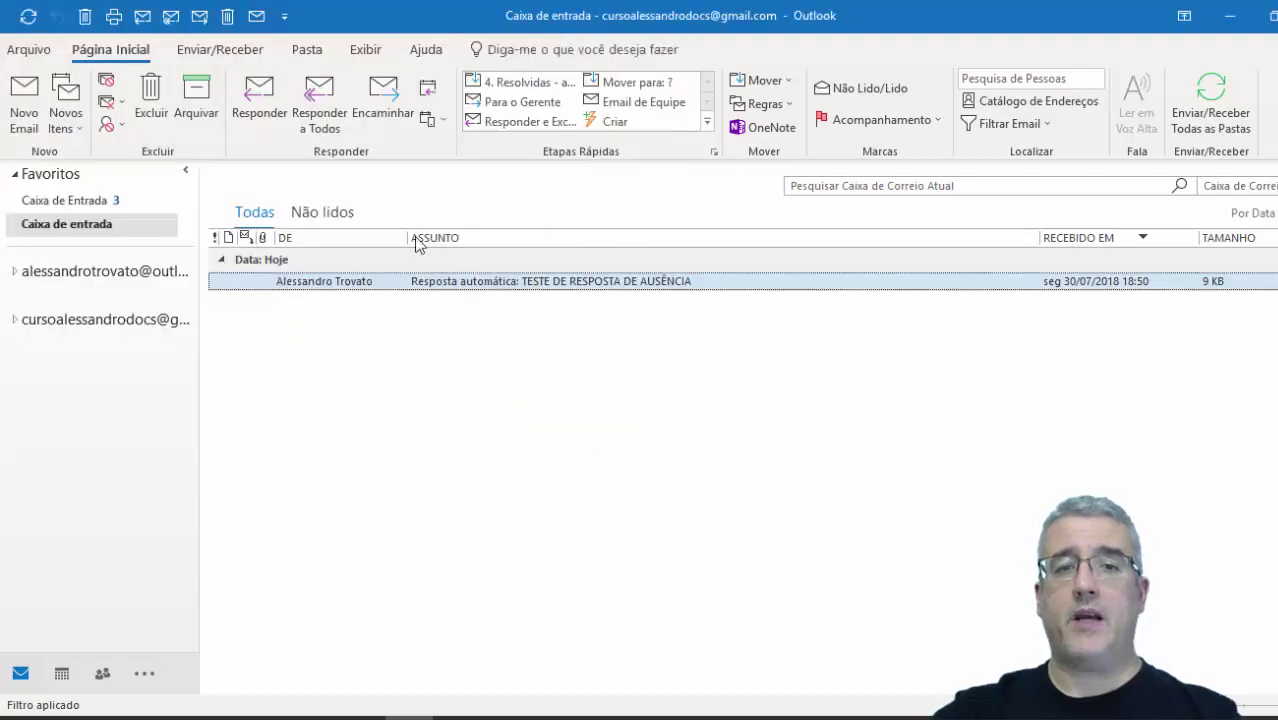
Go to Imprimir, keeping Microsoft Print to PDF and memo style, and open Opções de Impressão
{"action": "left_click", "coordinate": [29, 49]}
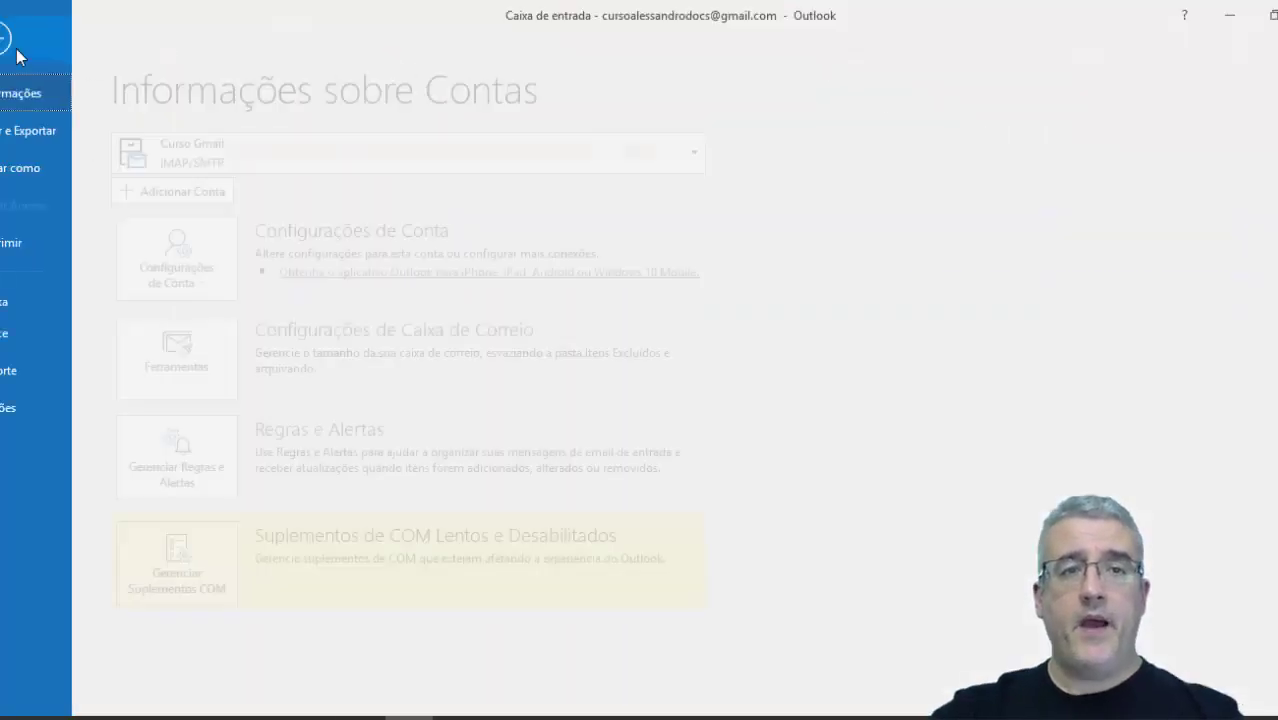
{"action": "left_click", "coordinate": [70, 240]}
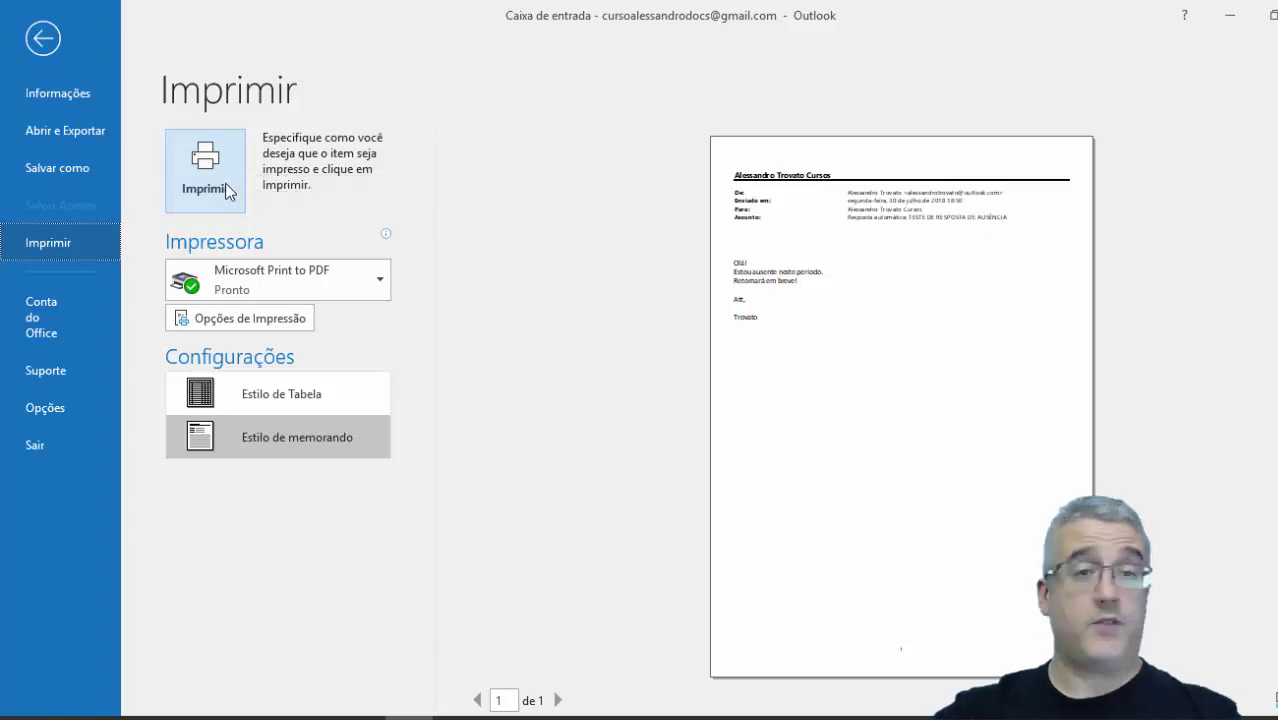
{"action": "left_click", "coordinate": [264, 285]}
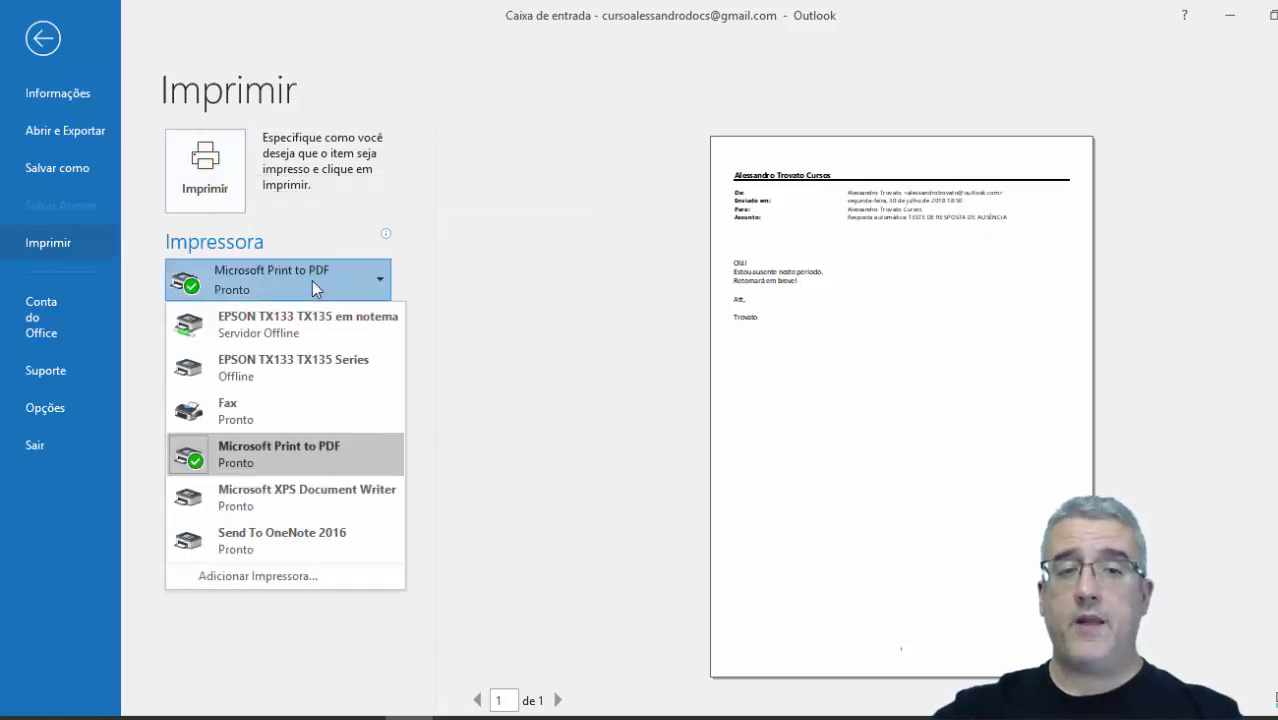
{"action": "left_click", "coordinate": [285, 452]}
{"action": "left_click", "coordinate": [287, 405]}
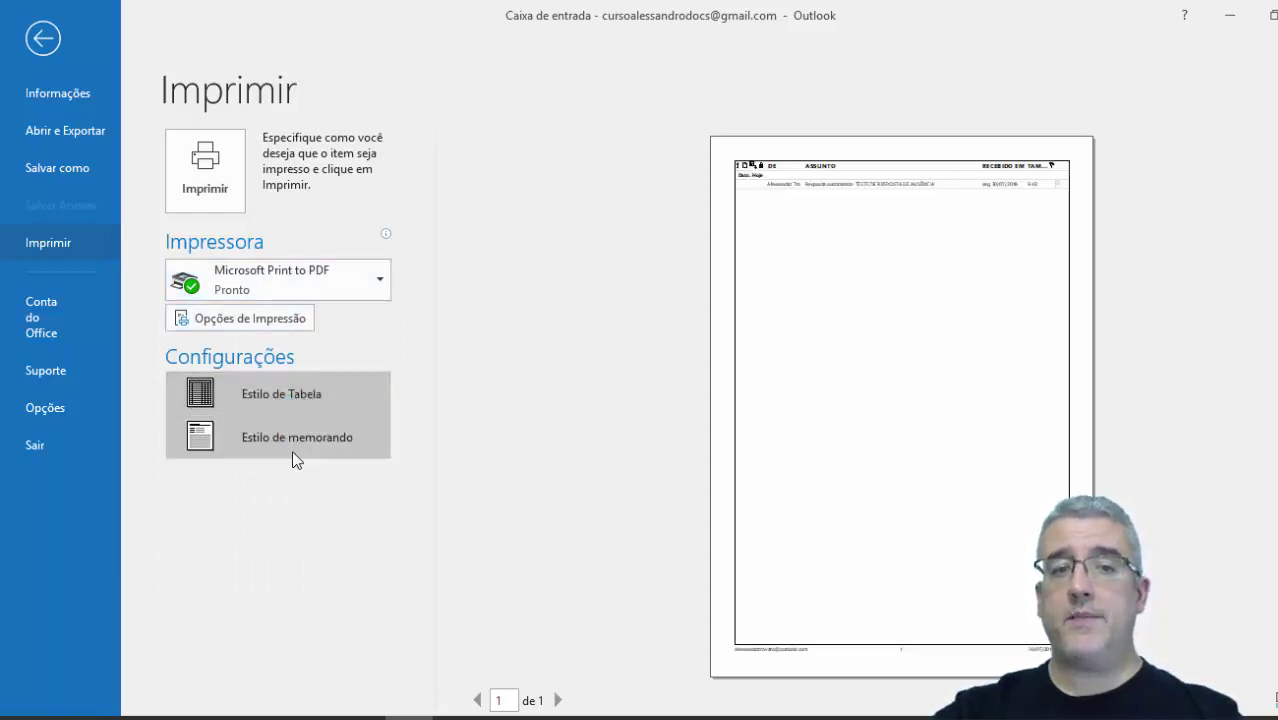
{"action": "left_click", "coordinate": [291, 452]}
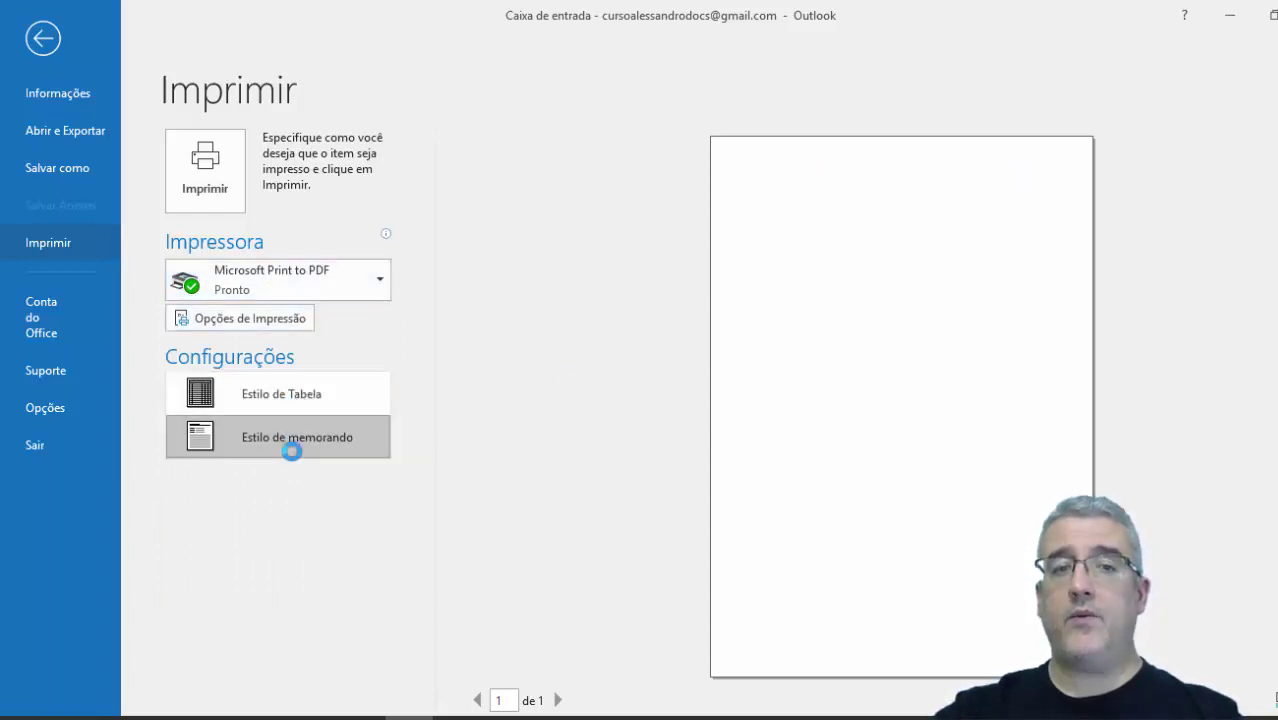
{"action": "left_click", "coordinate": [289, 319]}
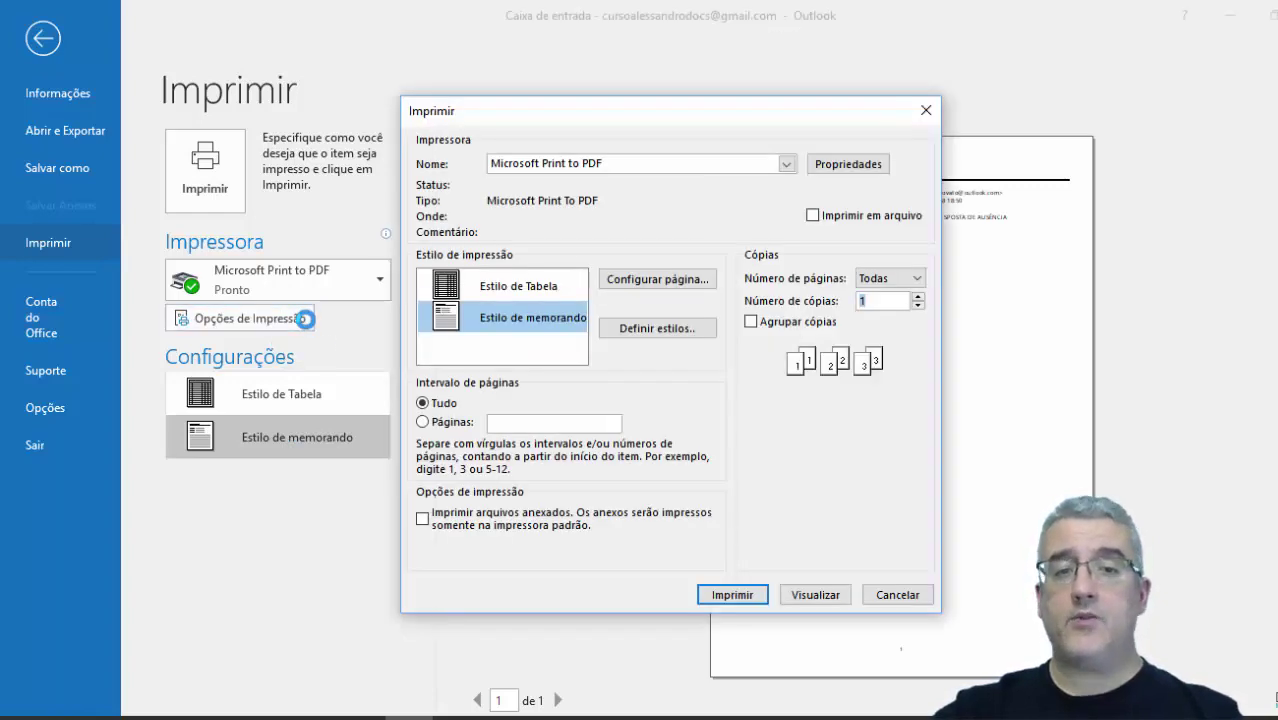
Set Estilo de Tabela with Somente linhas selecionadas, then exit printing to the inbox without printing
{"action": "left_click", "coordinate": [538, 288]}
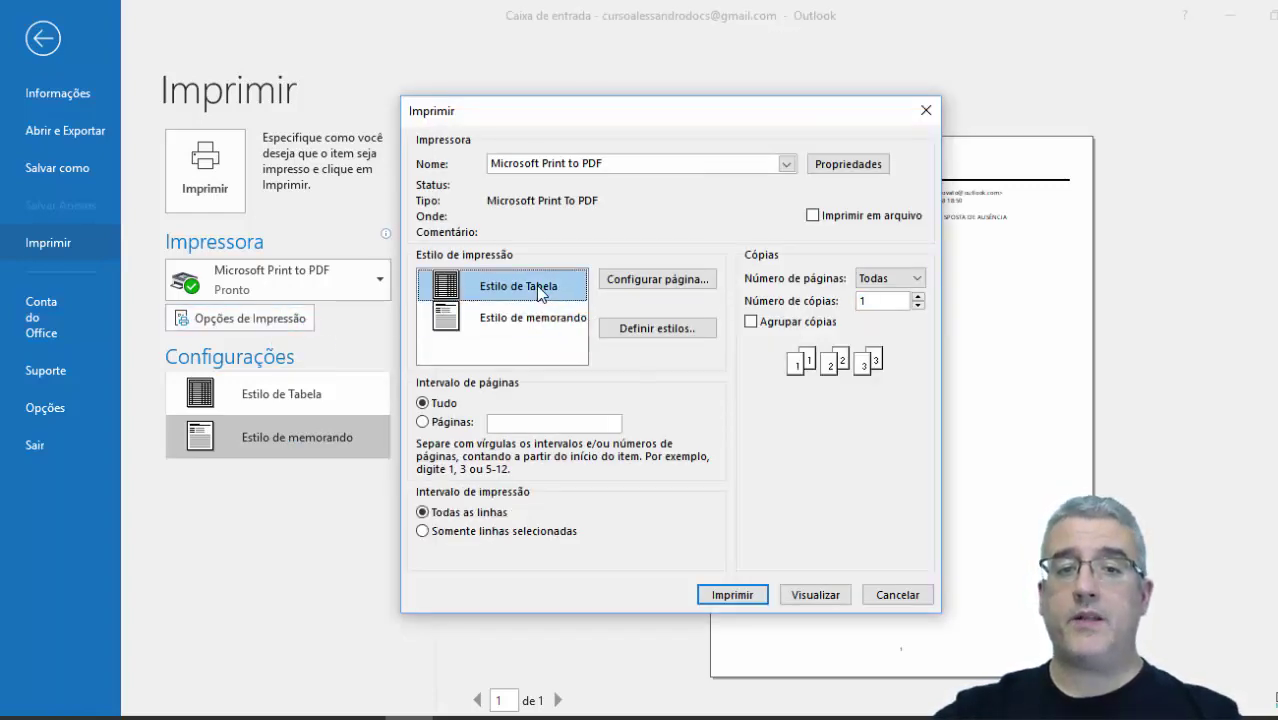
{"action": "left_click", "coordinate": [556, 533]}
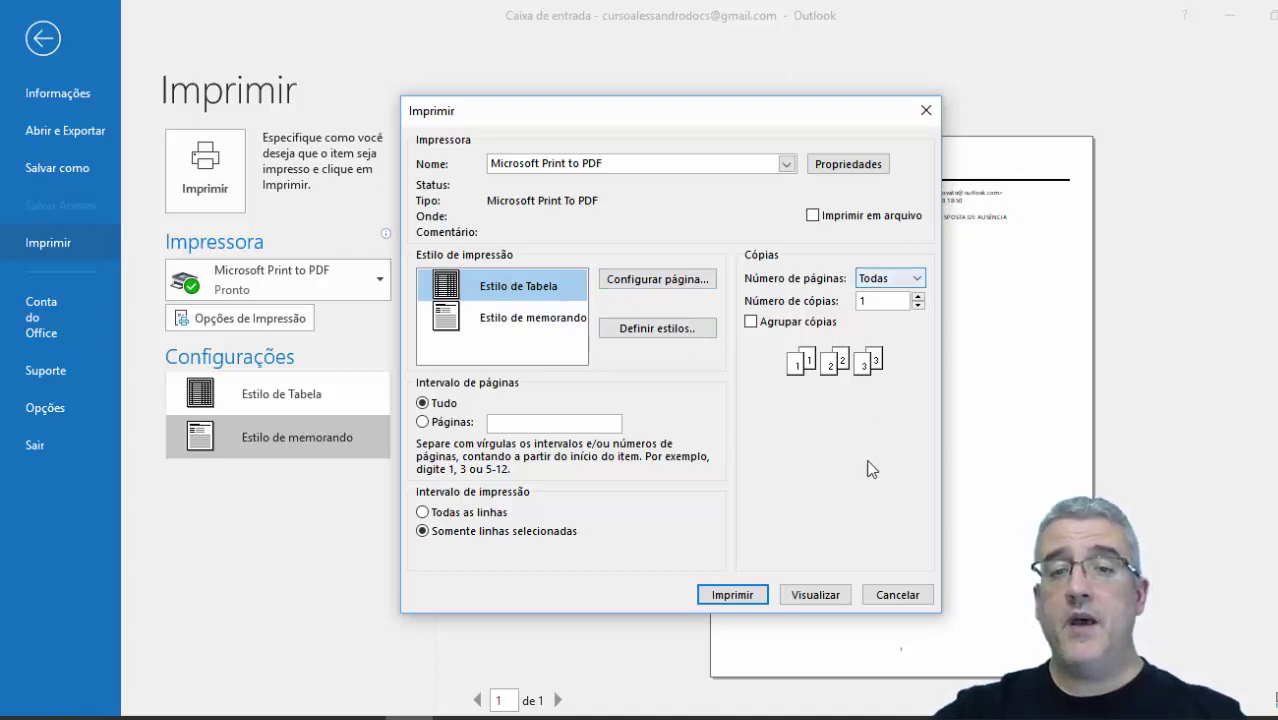
{"action": "left_click", "coordinate": [815, 594]}
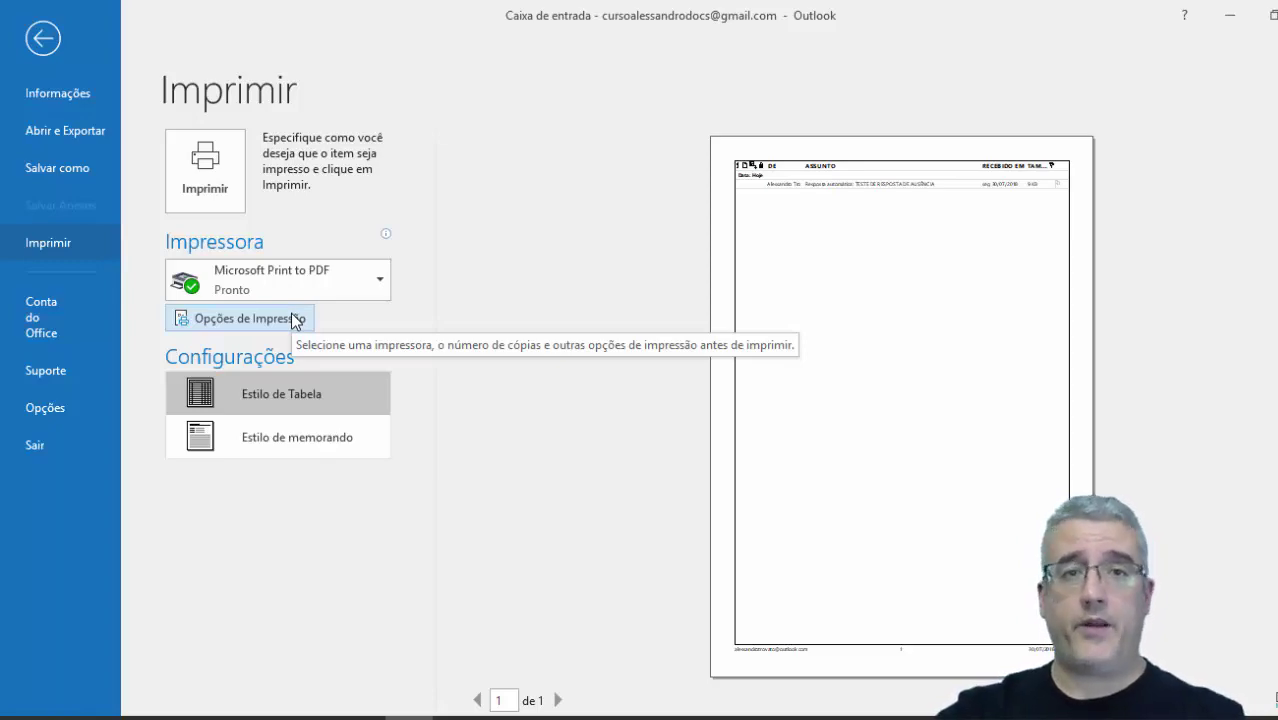
{"action": "key", "text": "Escape"}
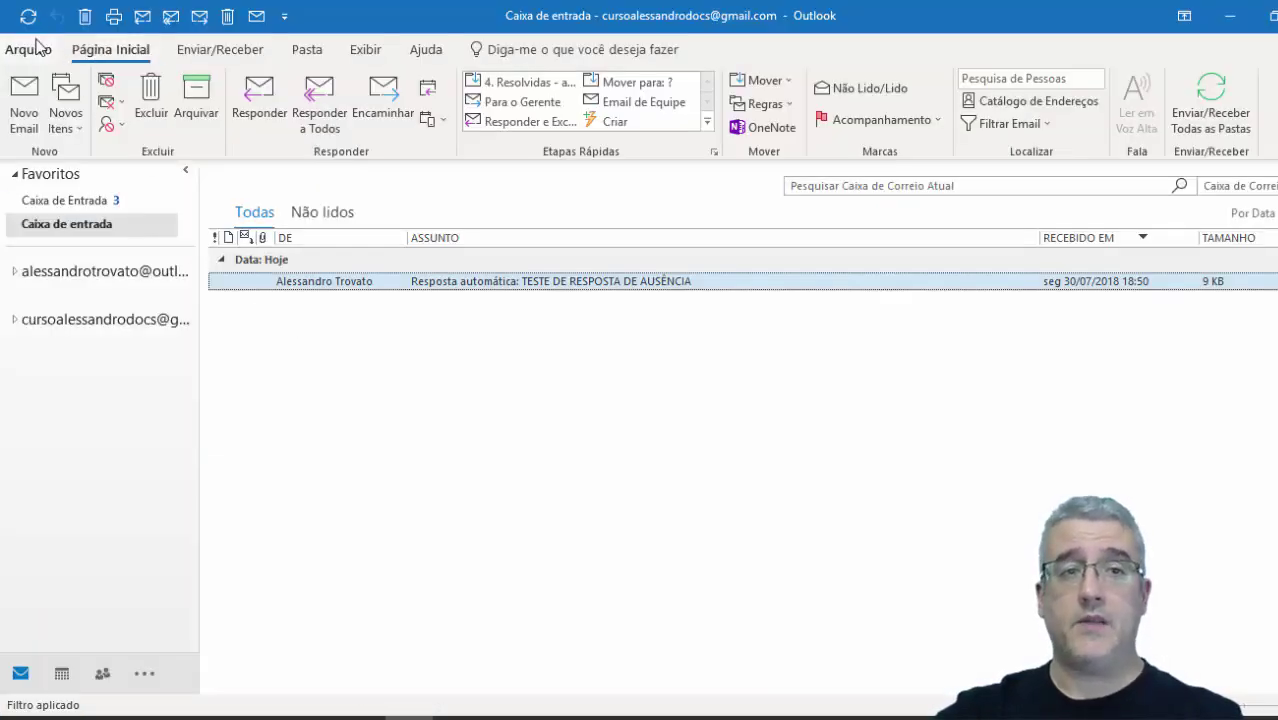
Go to Arquivo > Conta do Office to view the Office 365 subscription and version 1808
{"action": "left_click", "coordinate": [30, 49]}
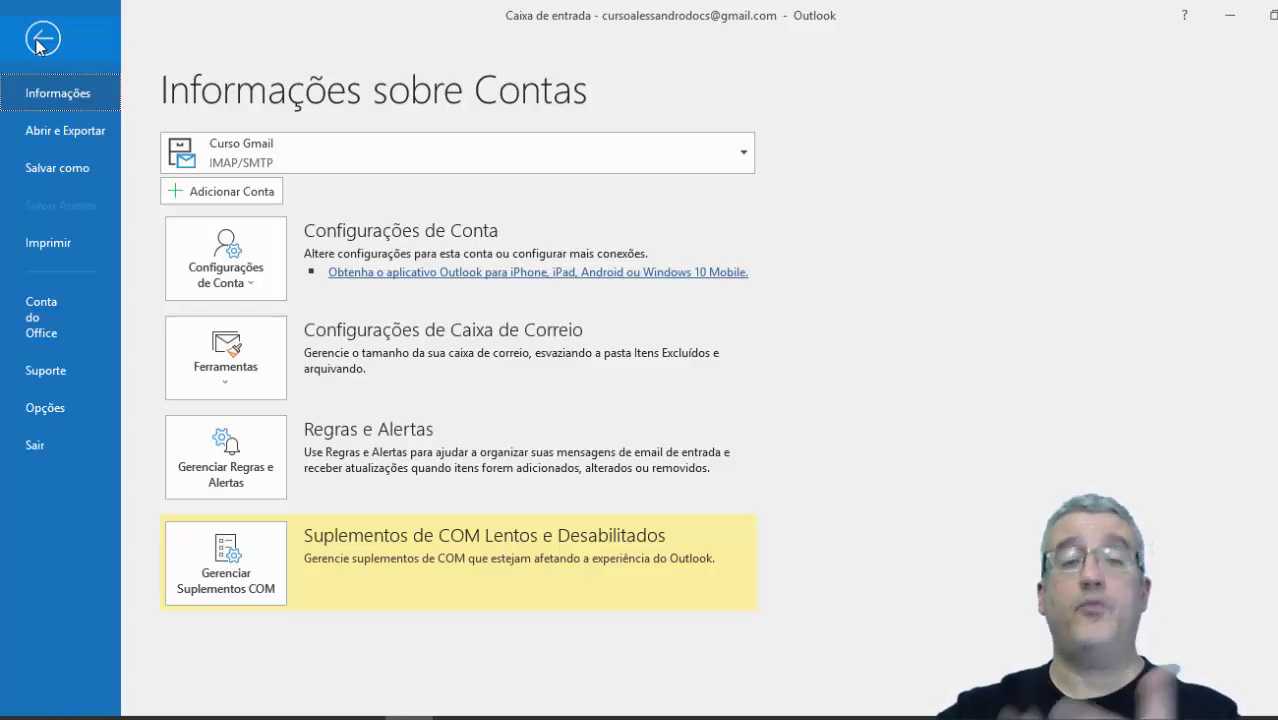
{"action": "left_click", "coordinate": [56, 297]}
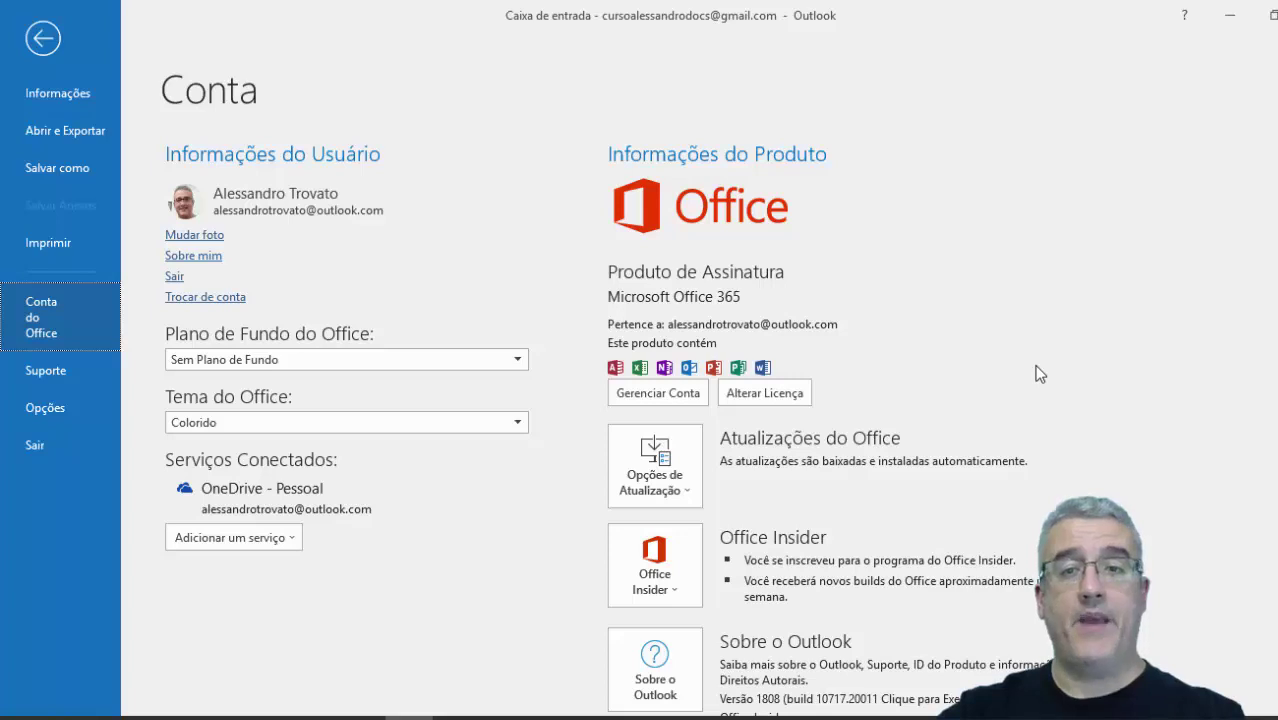
{"action": "scroll", "coordinate": [932, 346], "scroll_direction": "down", "scroll_amount": 2}
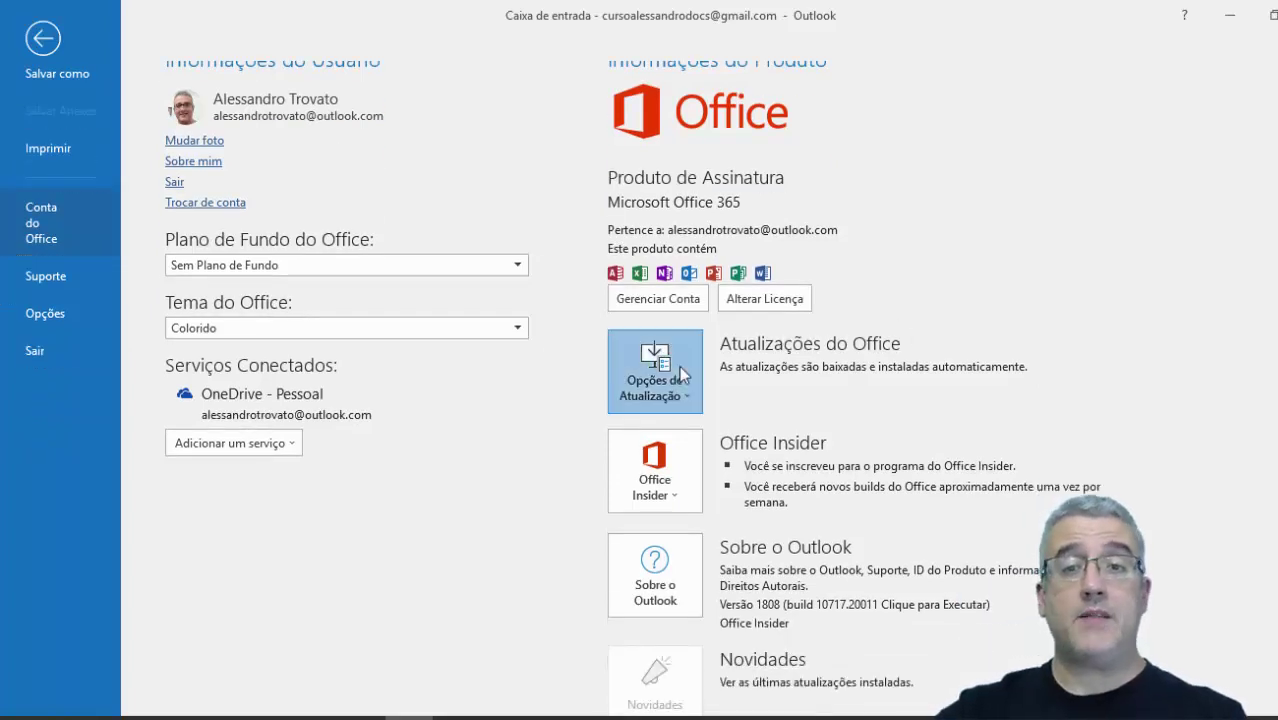
{"action": "left_click", "coordinate": [660, 361]}
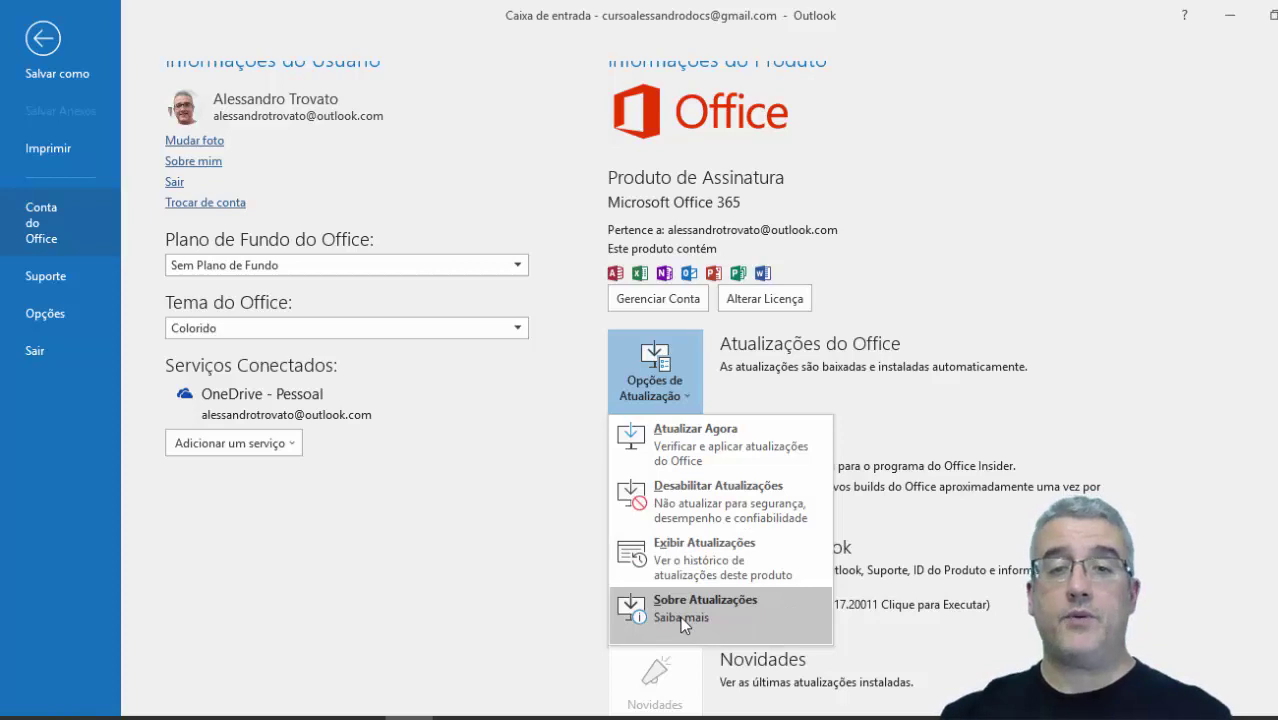
{"action": "left_click", "coordinate": [551, 430]}
{"action": "left_click", "coordinate": [650, 394]}
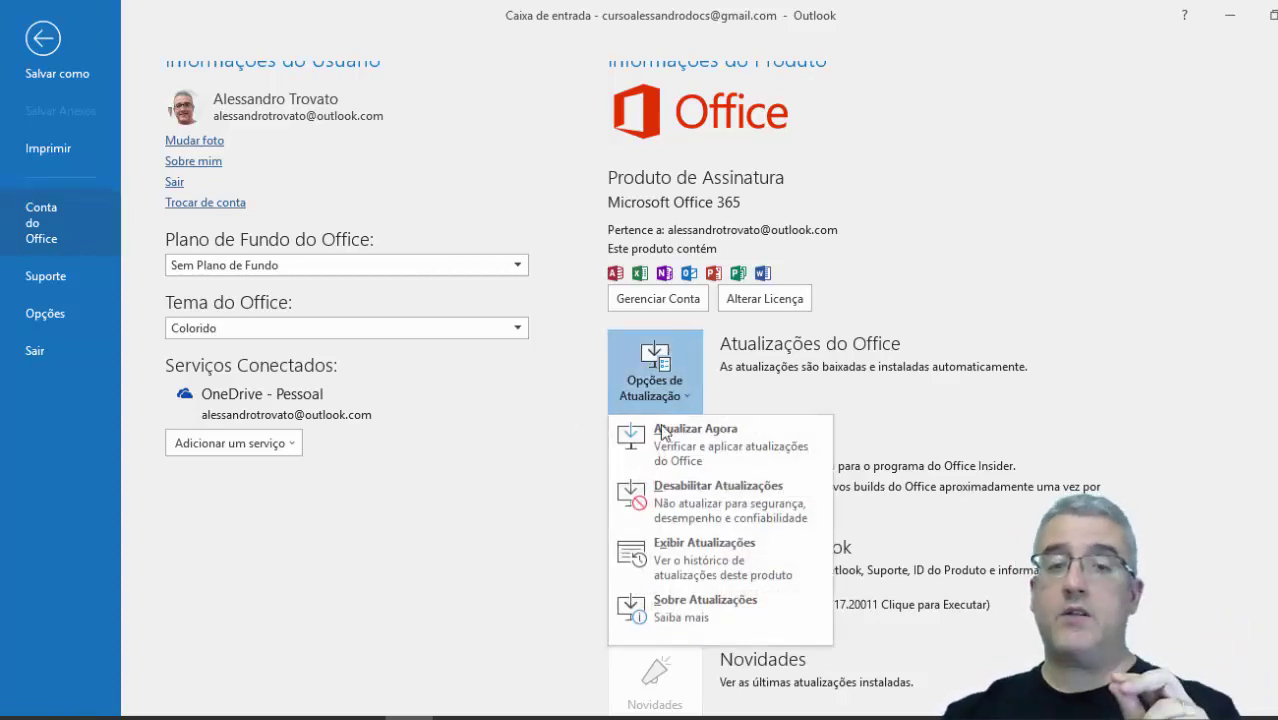
{"action": "left_click", "coordinate": [566, 447]}
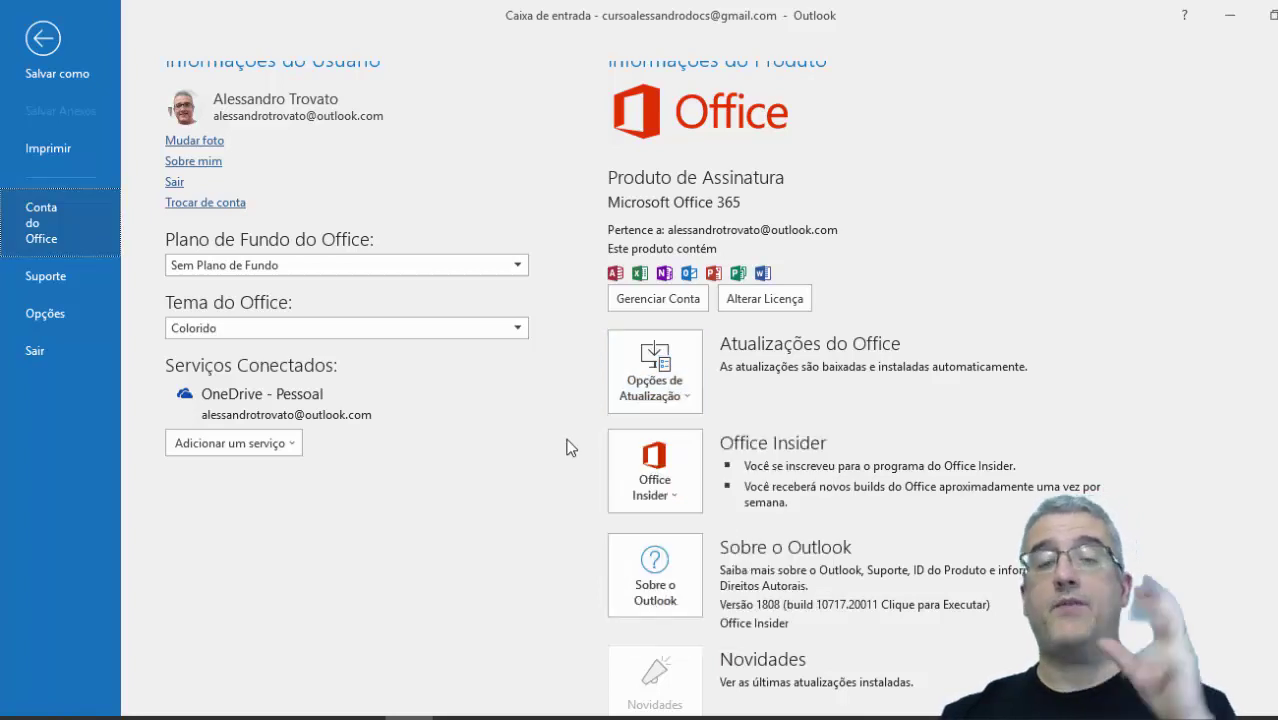
{"action": "left_click", "coordinate": [660, 468]}
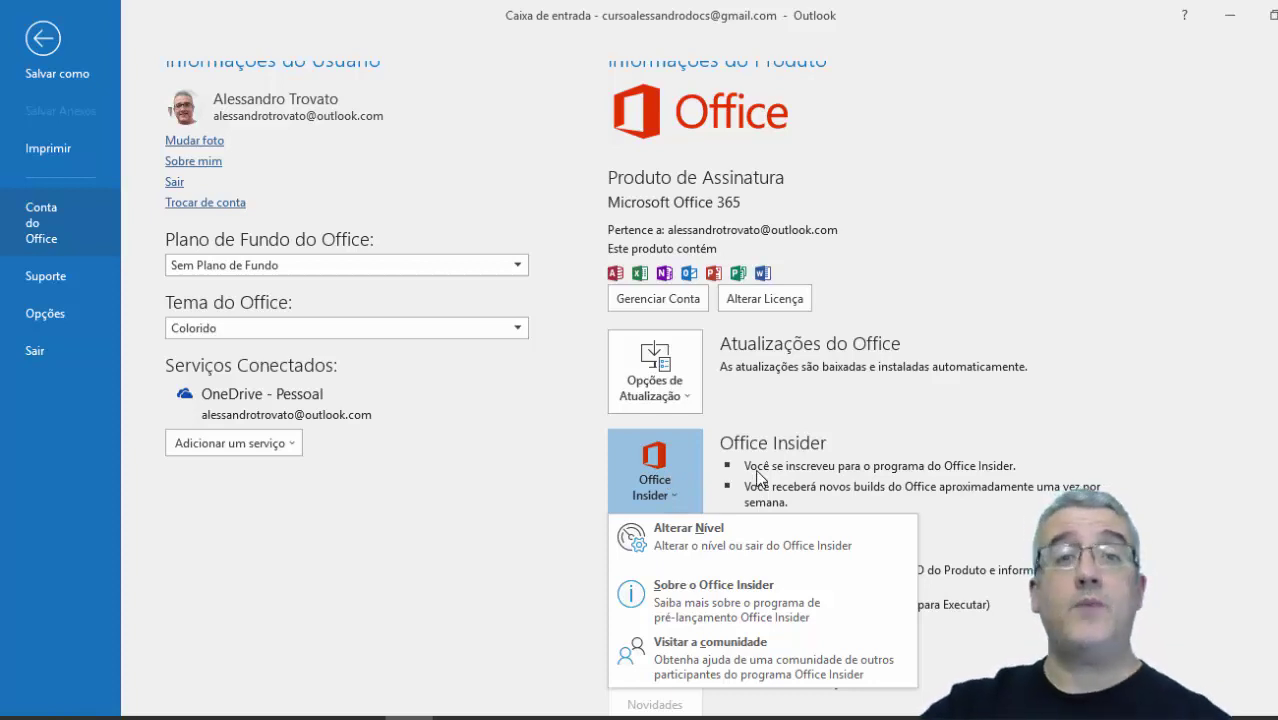
{"action": "left_click", "coordinate": [926, 468]}
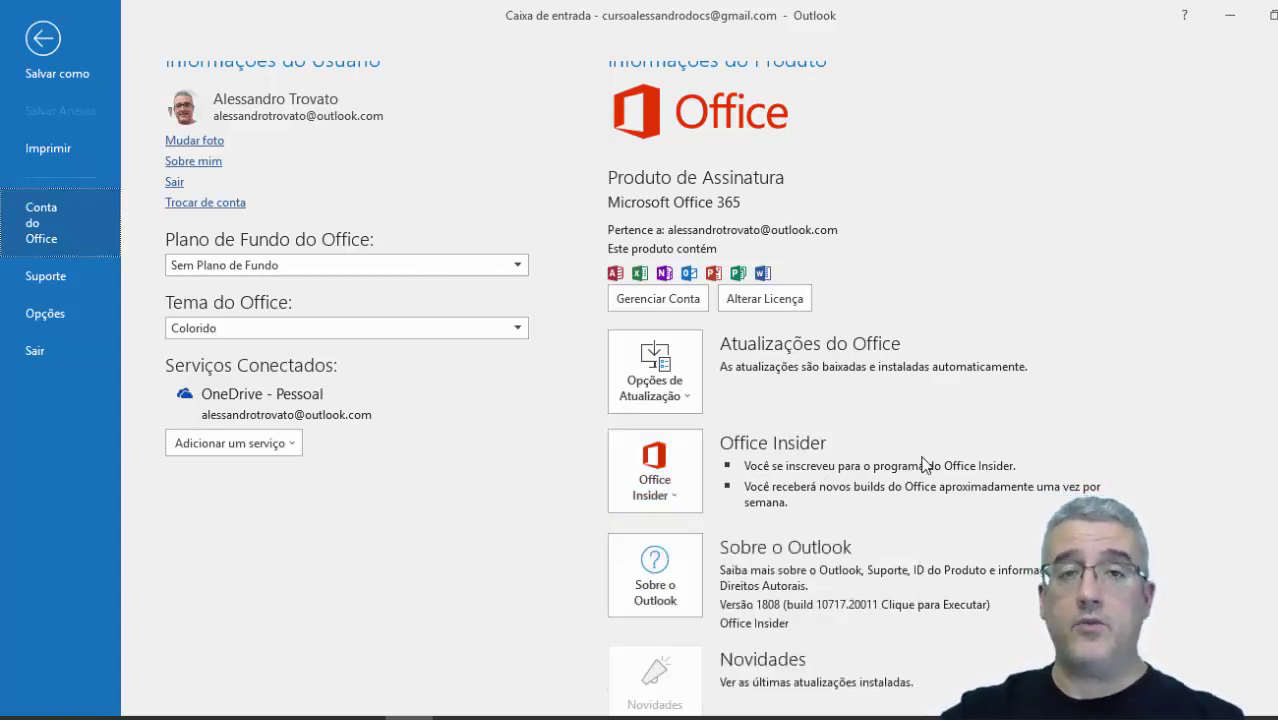
{"action": "scroll", "coordinate": [930, 530], "scroll_direction": "down", "scroll_amount": 1}
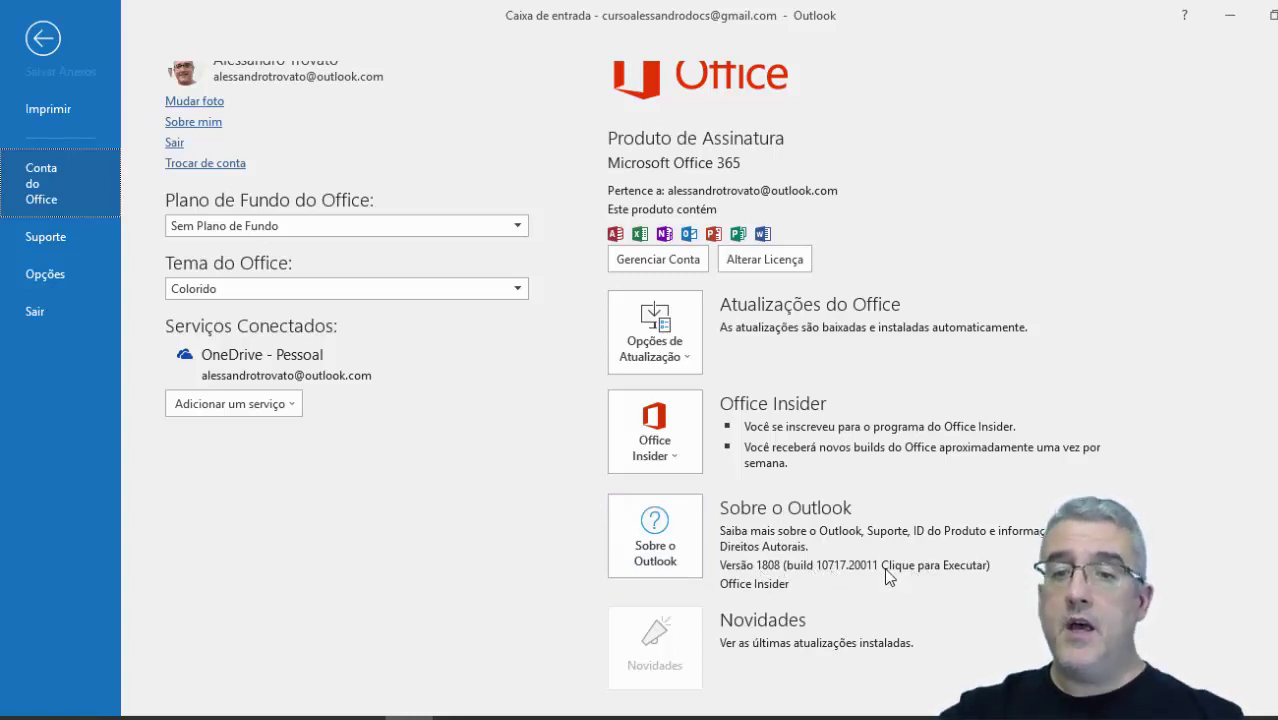
{"action": "left_click", "coordinate": [672, 546]}
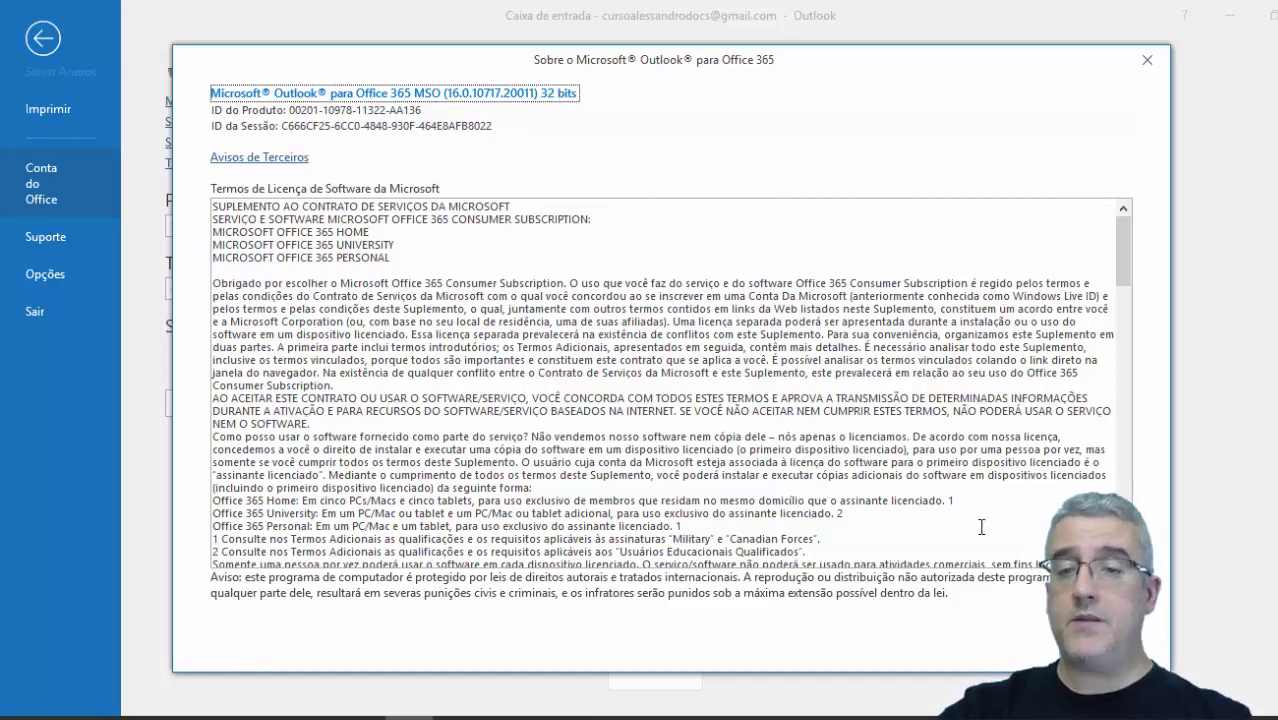
{"action": "key", "text": "Escape"}
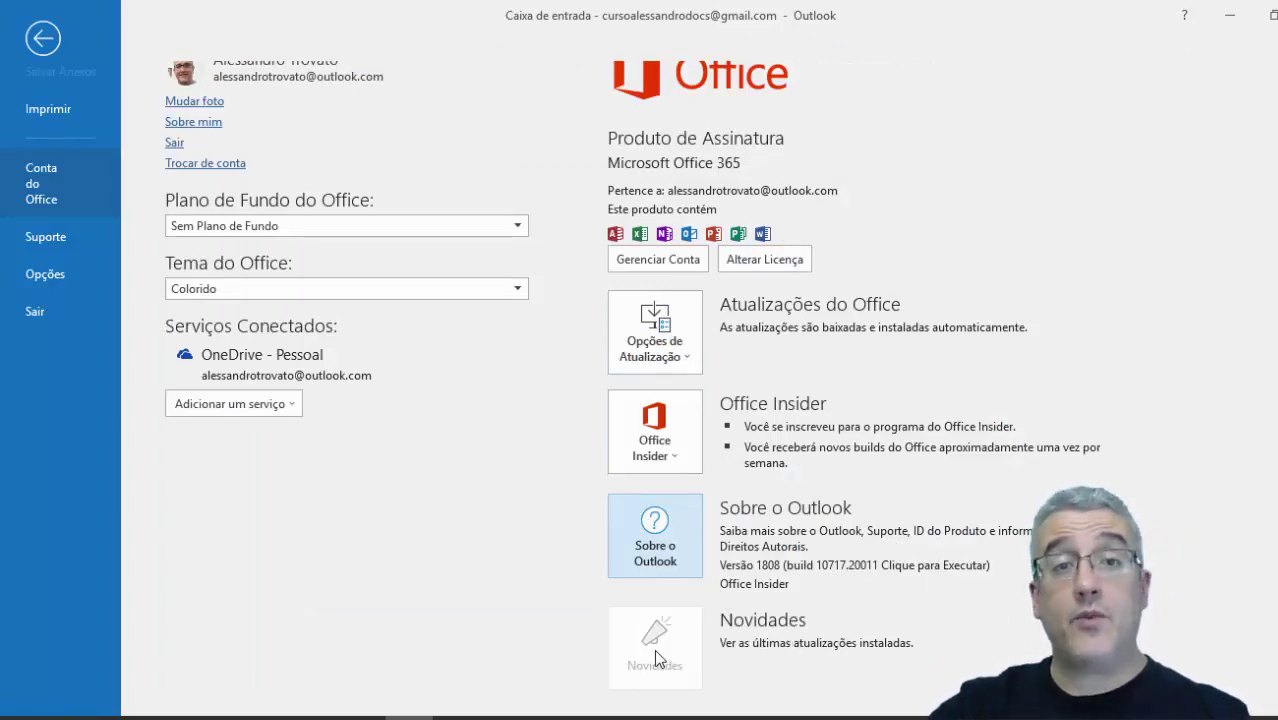
Set the Office background to Canudos after trying Anéis de Árvore
{"action": "left_click", "coordinate": [304, 224]}
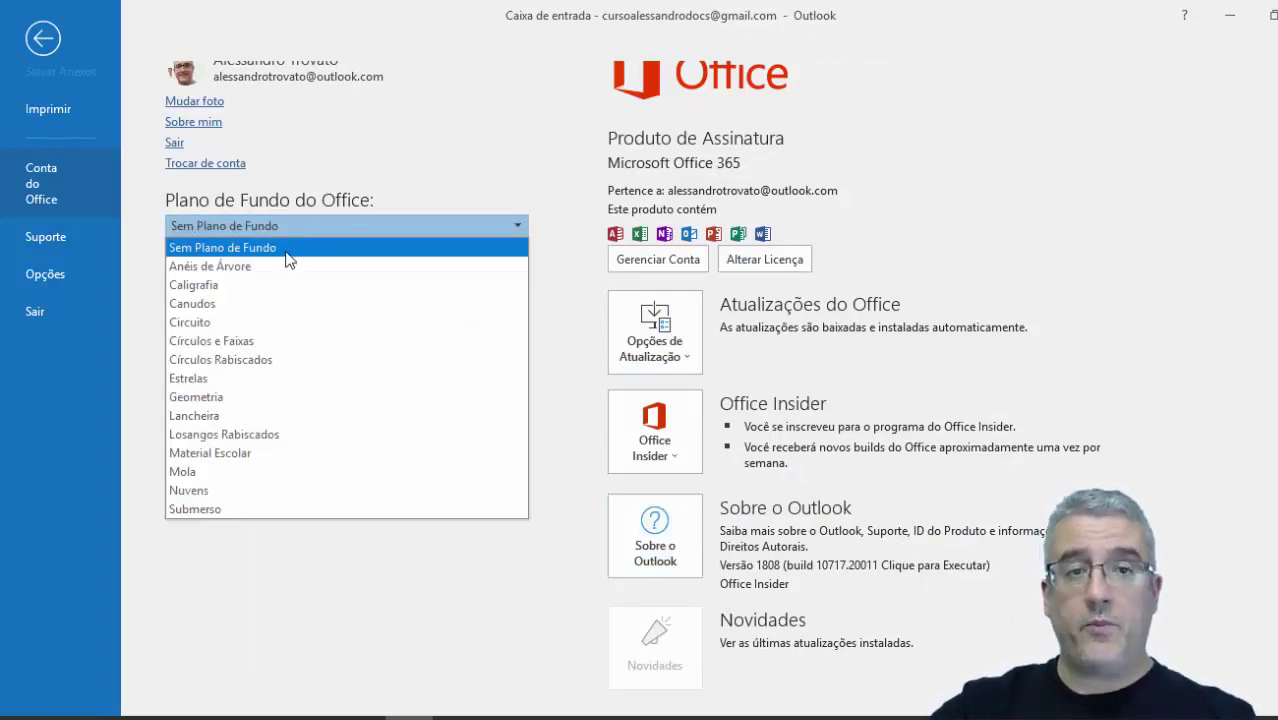
{"action": "left_click", "coordinate": [289, 266]}
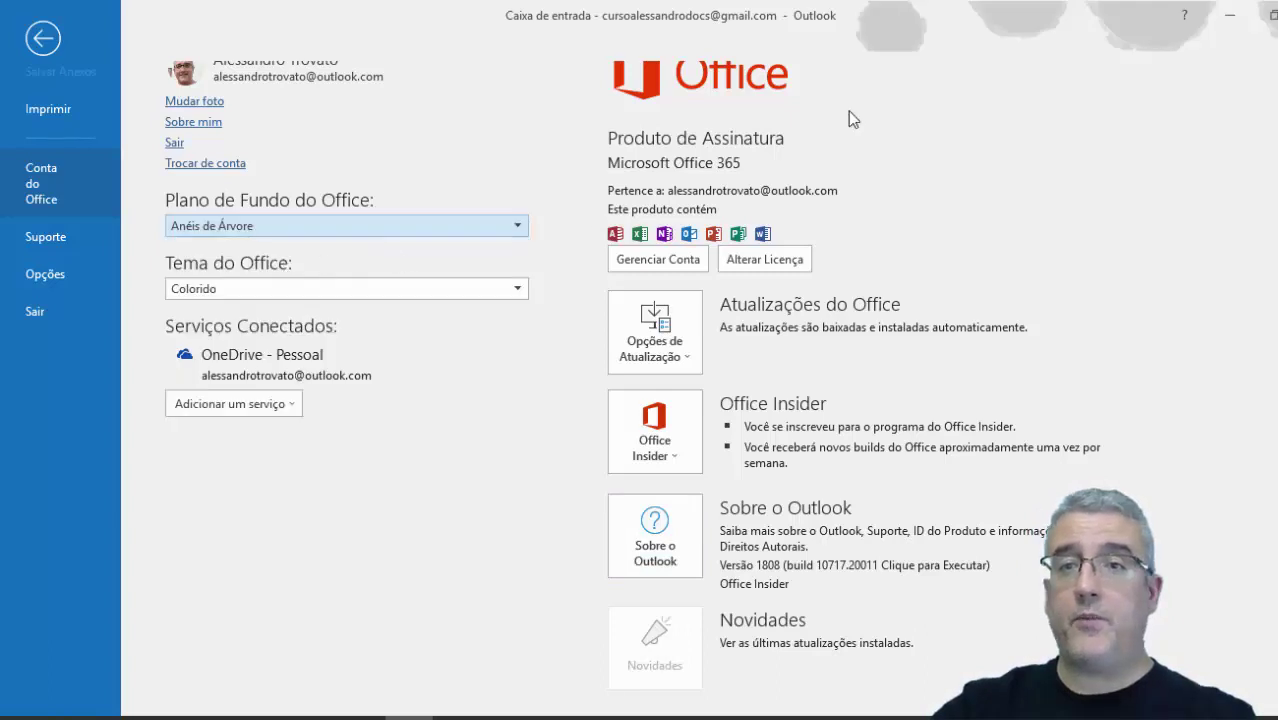
{"action": "left_click", "coordinate": [304, 228]}
{"action": "left_click", "coordinate": [284, 301]}
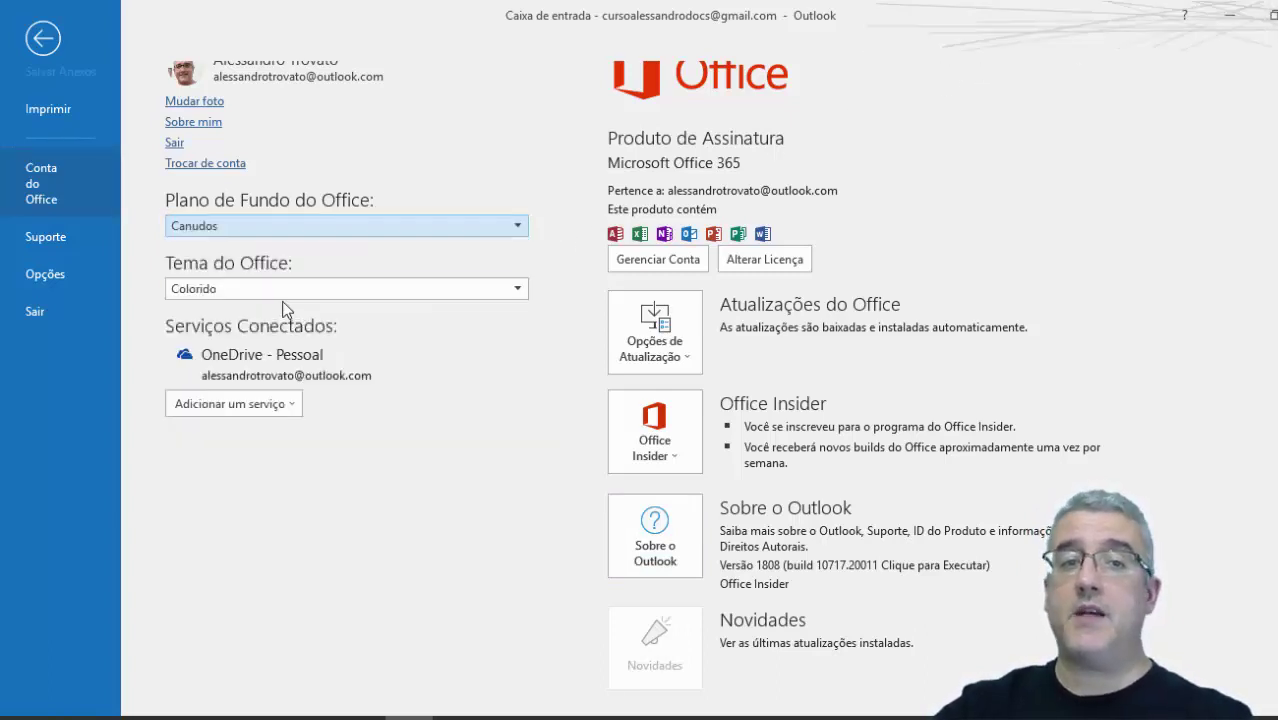
Try the Cinza Escuro, Preto and Branco Office themes, ending on Colorido
{"action": "left_click", "coordinate": [284, 289]}
{"action": "left_click", "coordinate": [282, 325]}
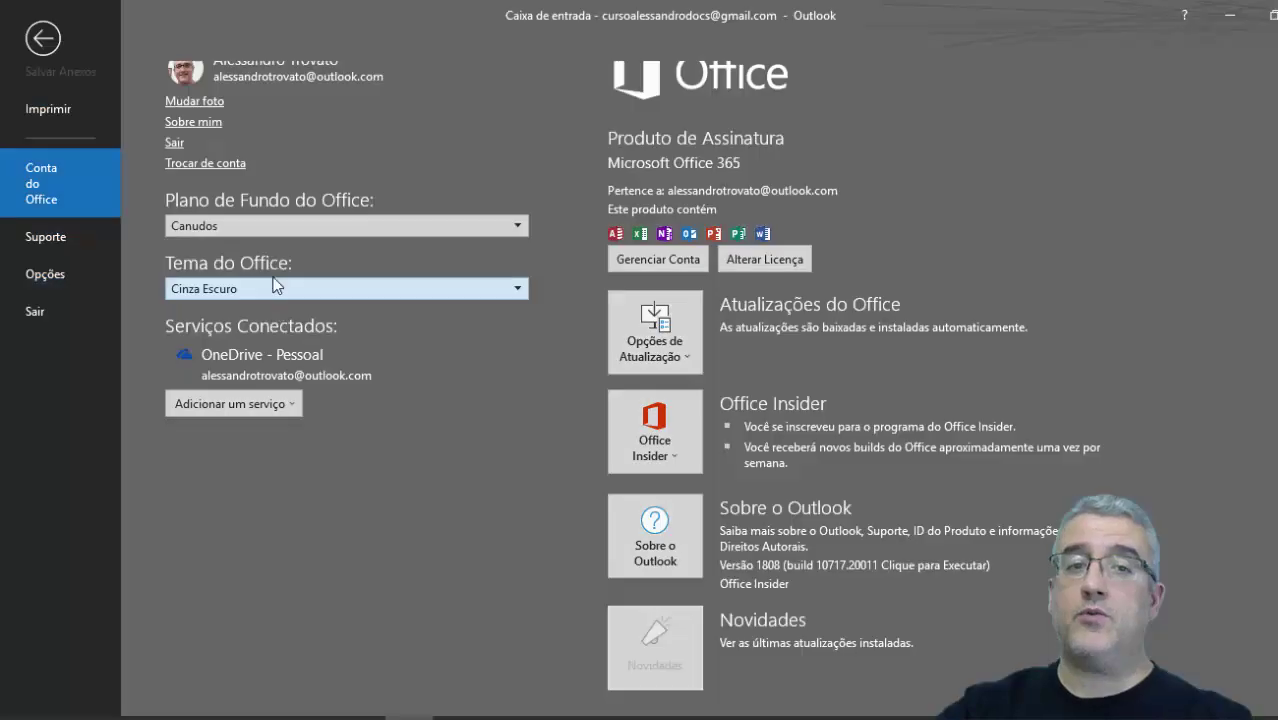
{"action": "left_click", "coordinate": [269, 289]}
{"action": "left_click", "coordinate": [277, 343]}
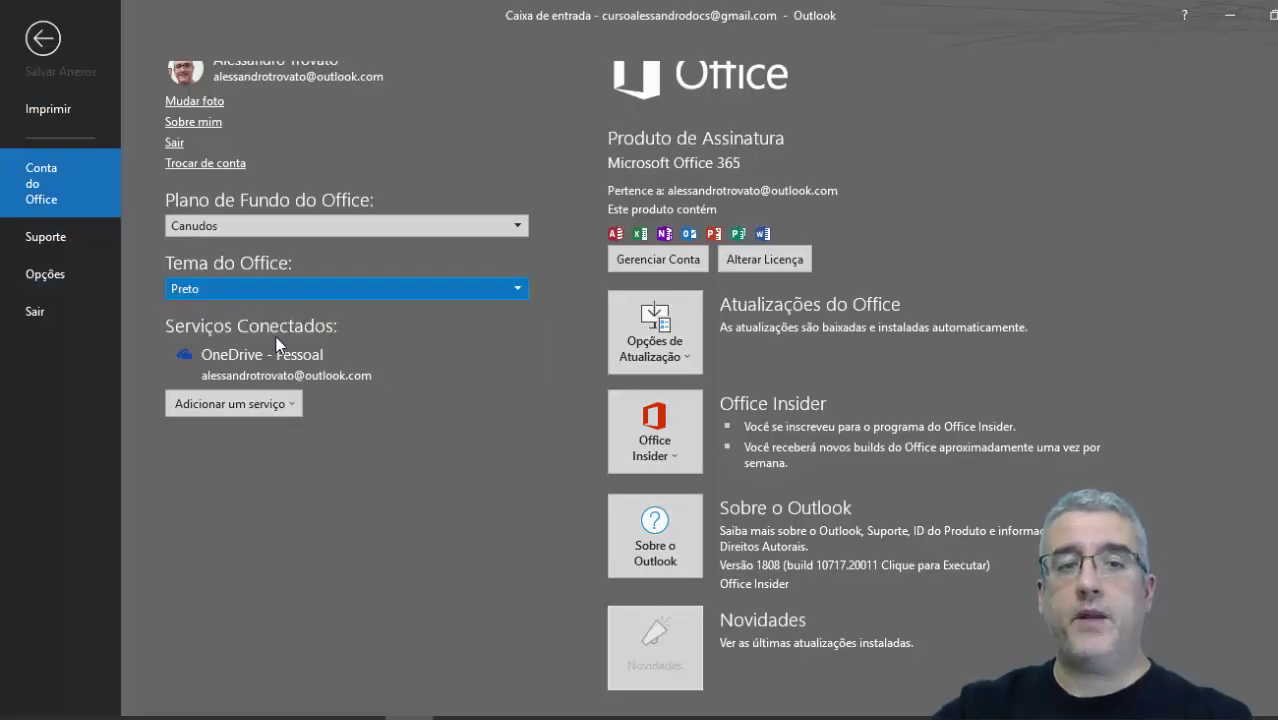
{"action": "left_click", "coordinate": [277, 289]}
{"action": "left_click", "coordinate": [271, 358]}
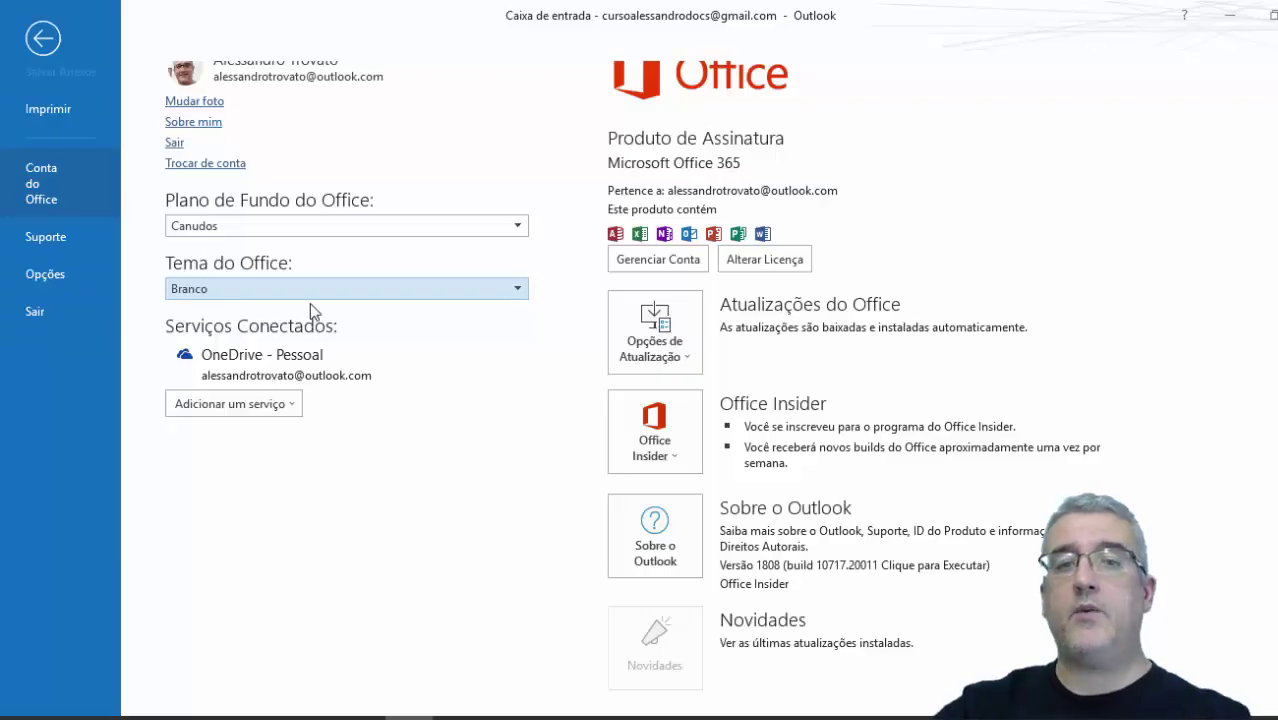
{"action": "left_click", "coordinate": [274, 292]}
{"action": "left_click", "coordinate": [257, 334]}
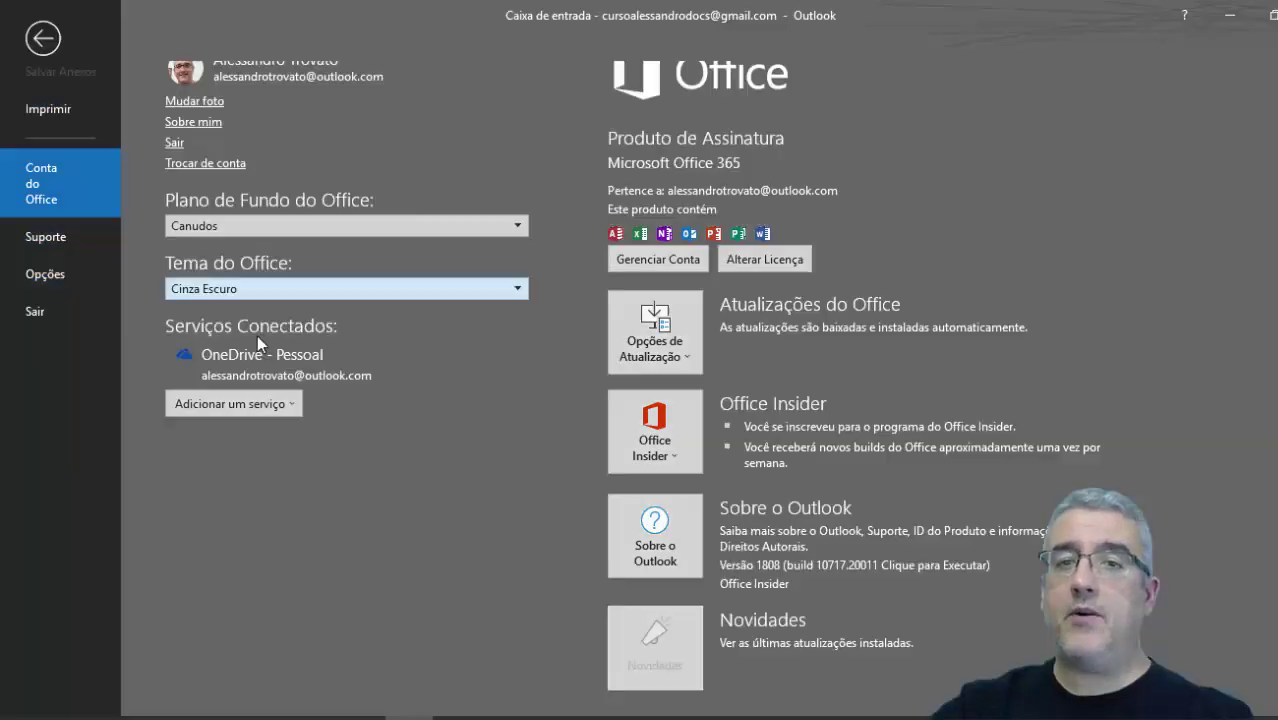
{"action": "left_click", "coordinate": [224, 289]}
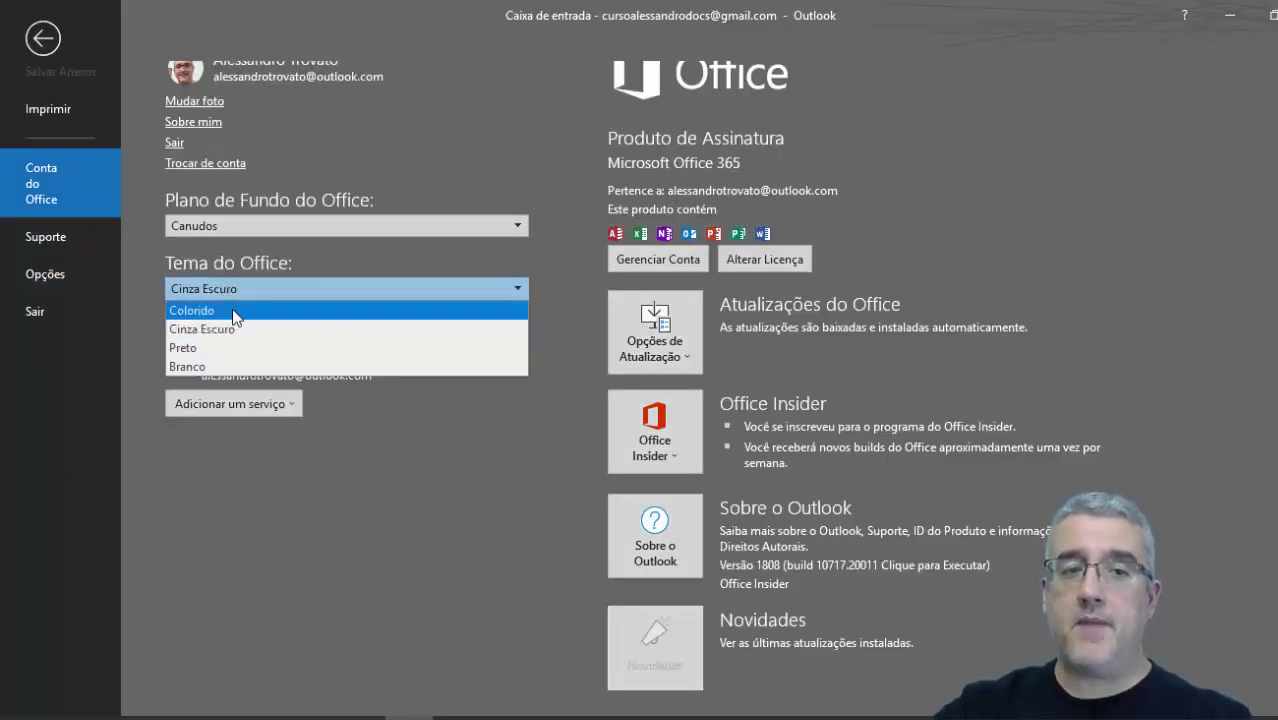
{"action": "left_click", "coordinate": [242, 309]}
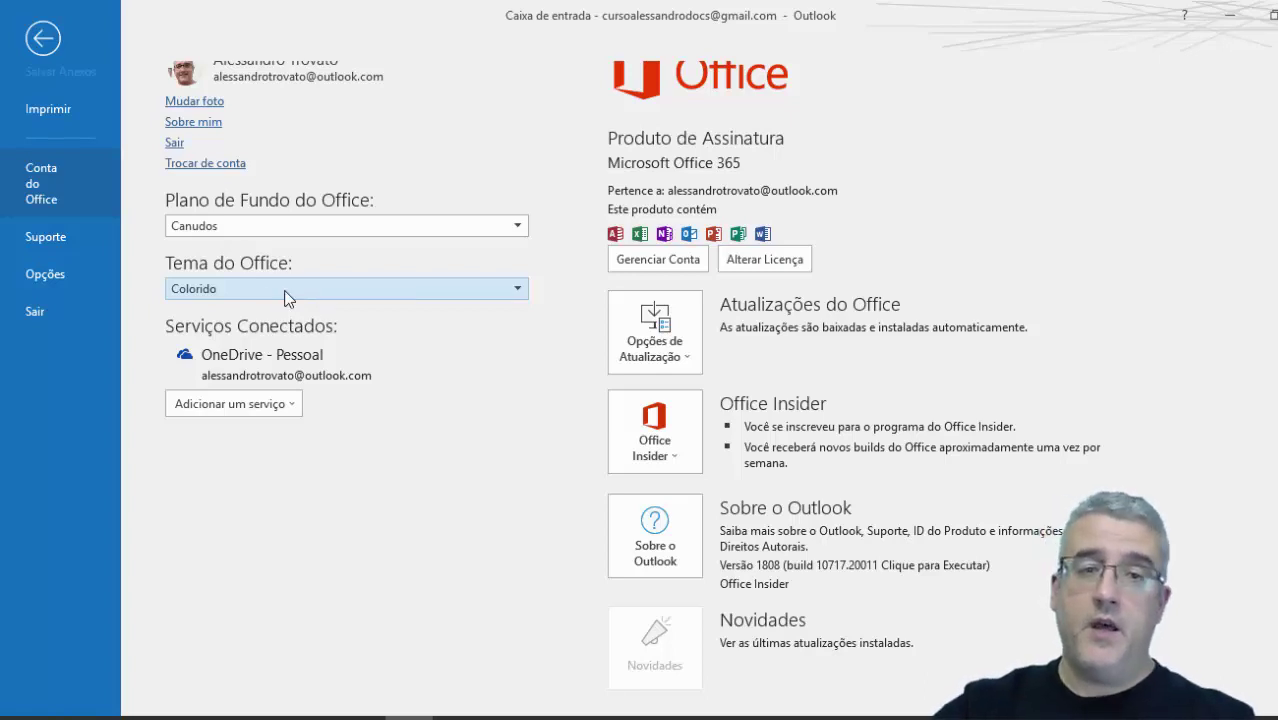
{"action": "left_click", "coordinate": [238, 409]}
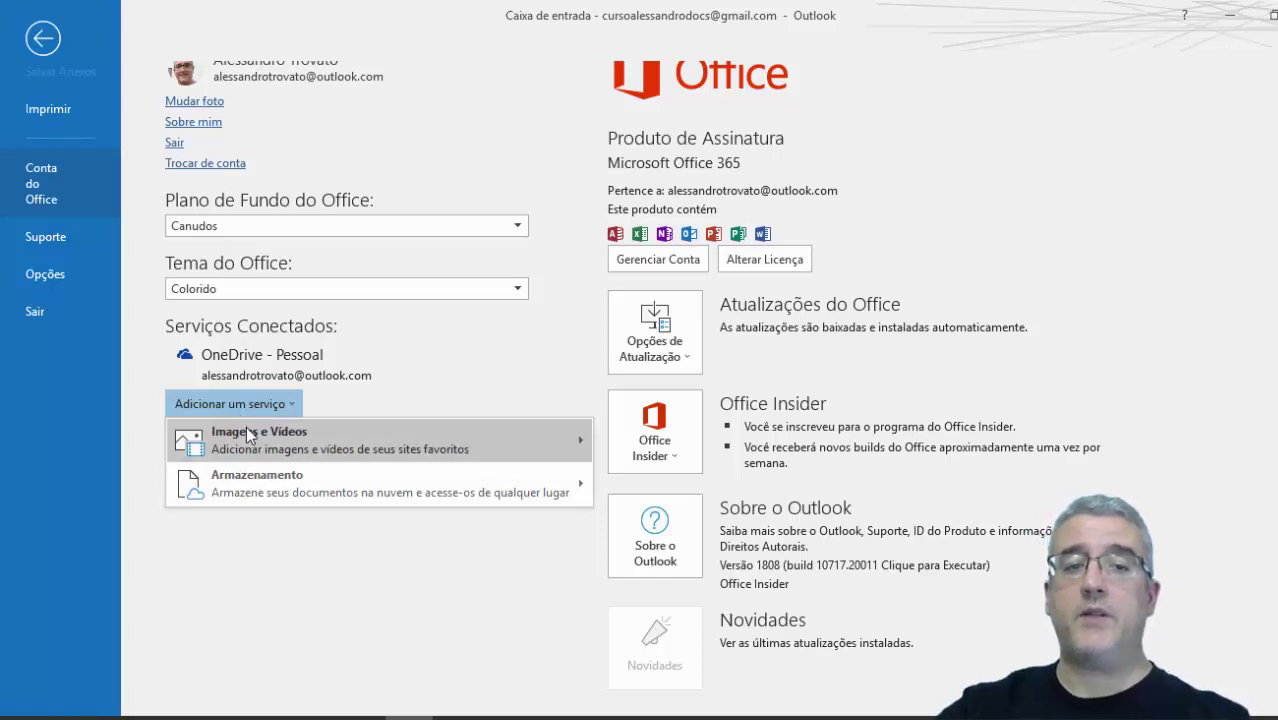
{"action": "mouse_move", "coordinate": [246, 426]}
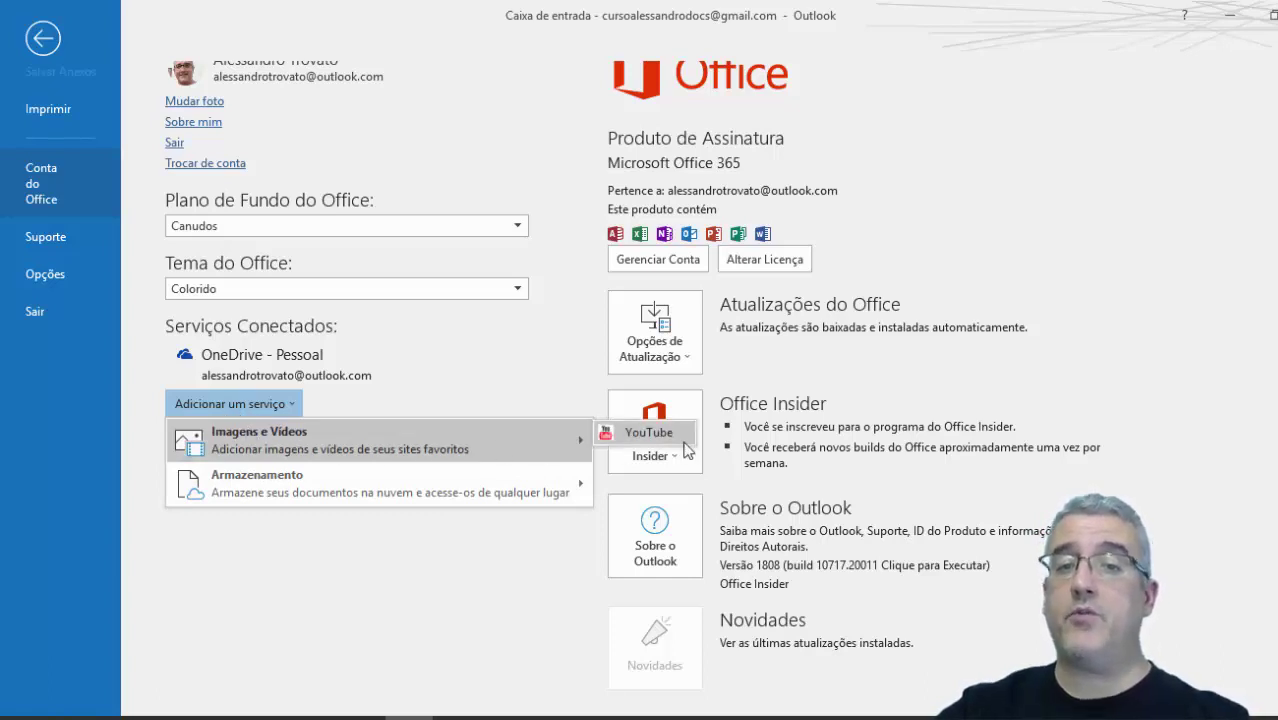
{"action": "mouse_move", "coordinate": [293, 485]}
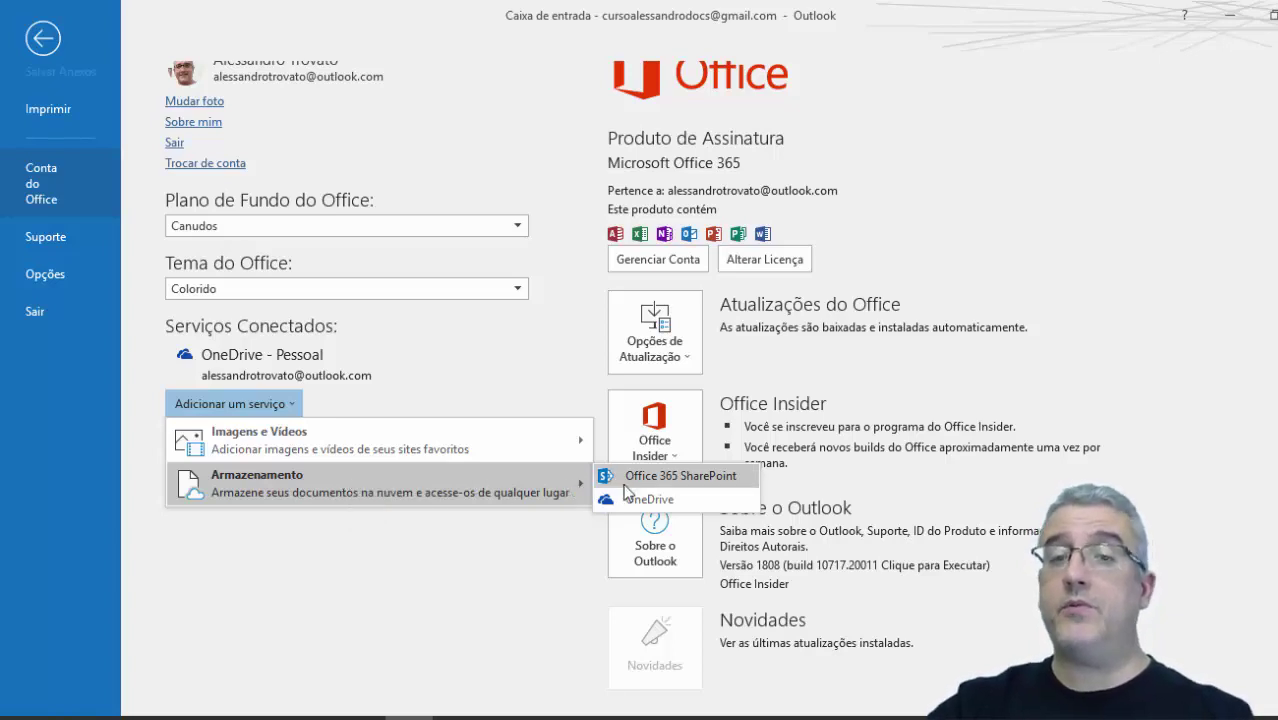
{"action": "left_click", "coordinate": [477, 402]}
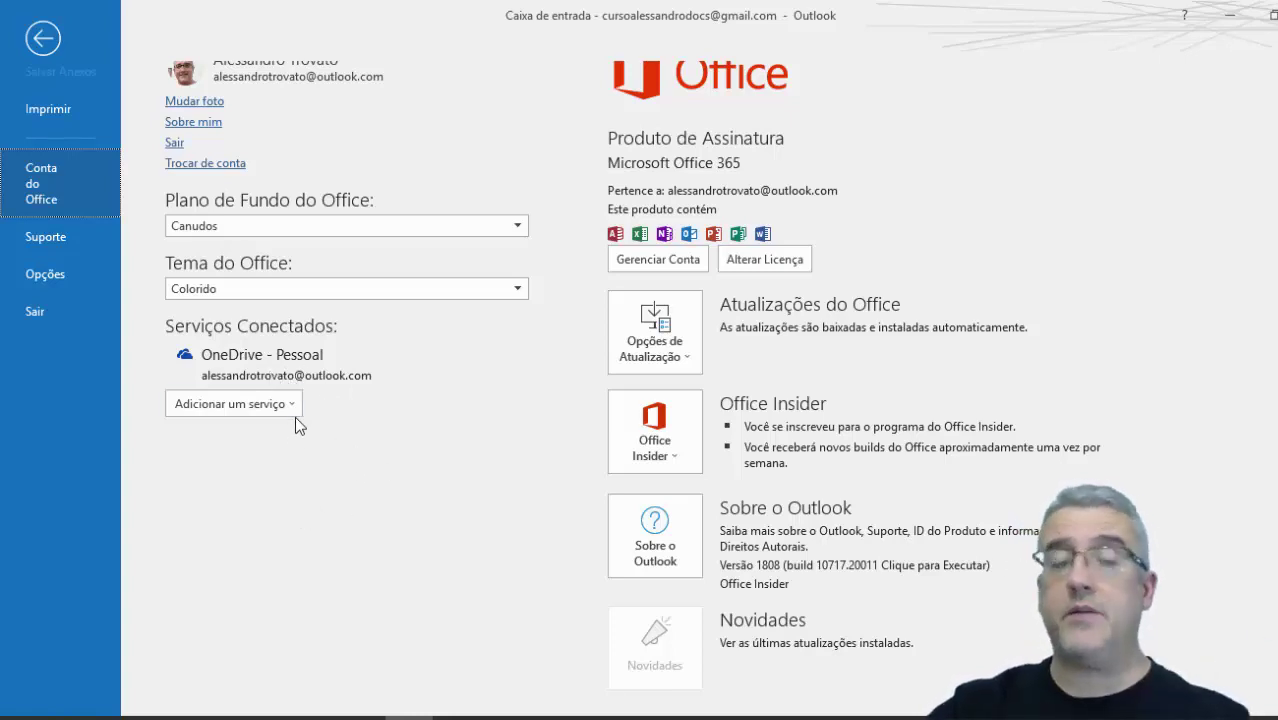
Open Suporte and launch Ferramenta de Suporte, then close its Recovery Assistant web page
{"action": "left_click", "coordinate": [80, 244]}
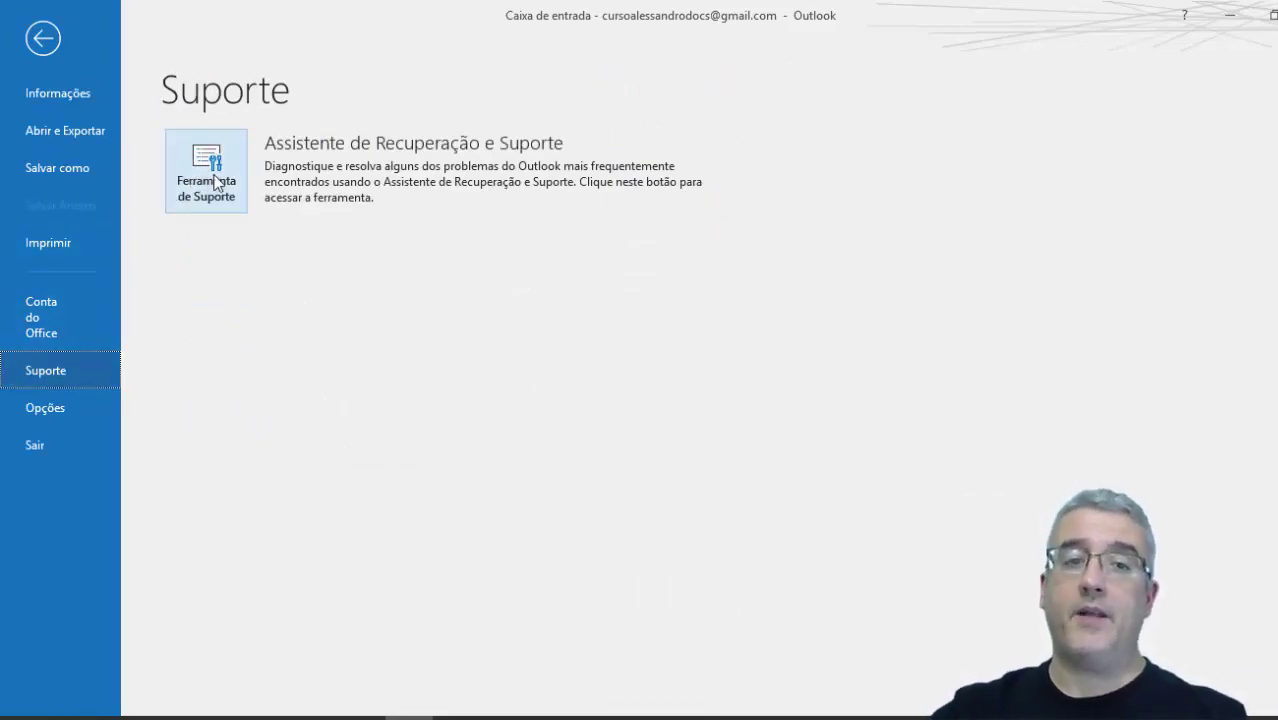
{"action": "left_click", "coordinate": [214, 181]}
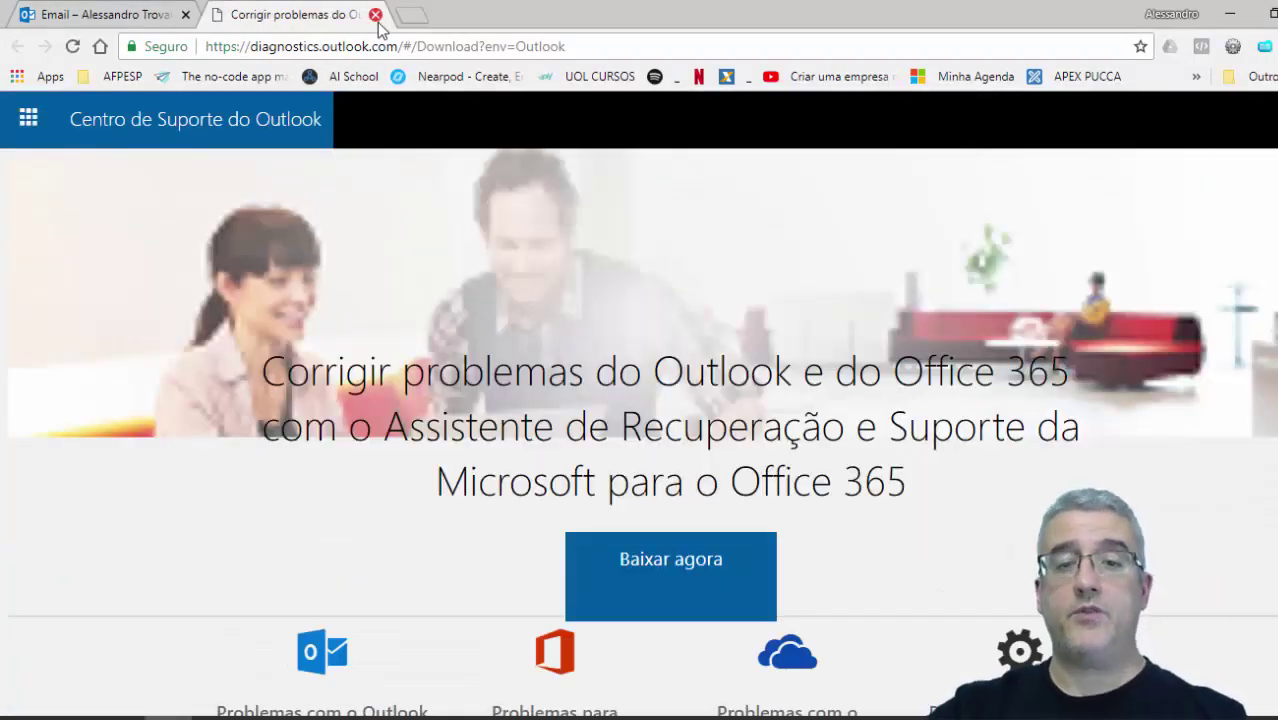
{"action": "left_click", "coordinate": [376, 15]}
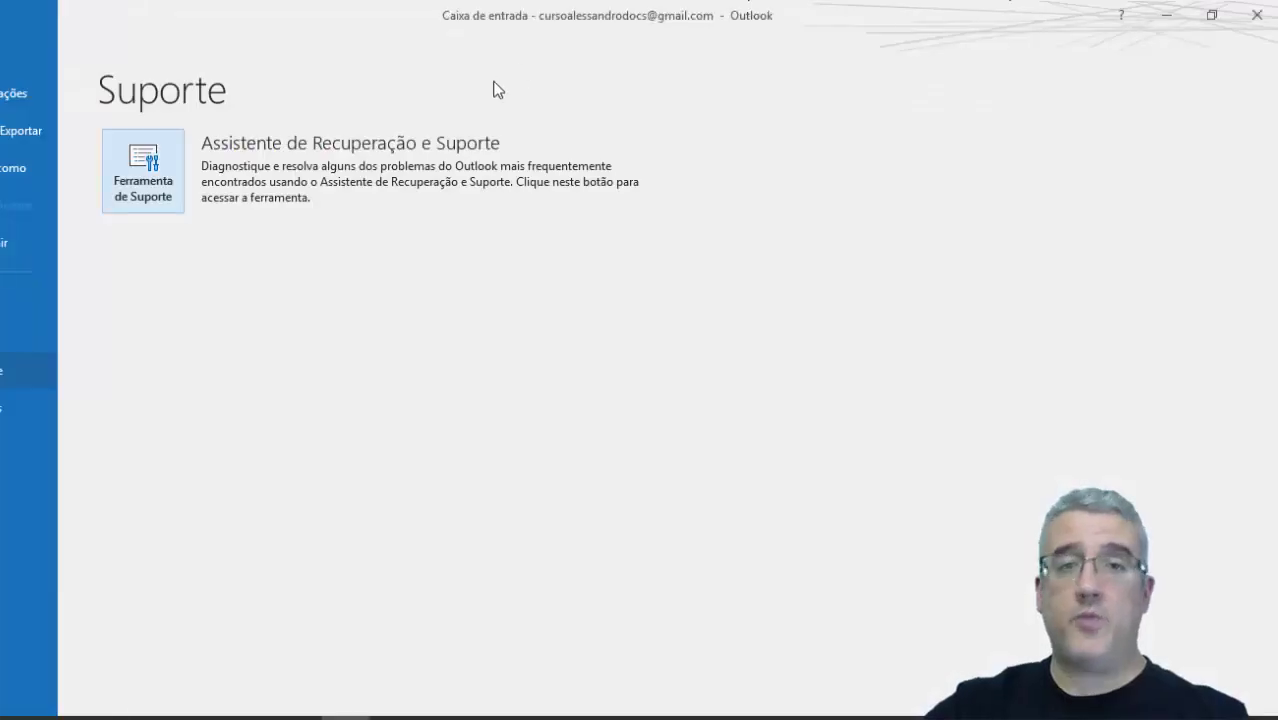
In the General options, set Plano de Fundo do Office to Sem Plano de Fundo
{"action": "left_click", "coordinate": [60, 405]}
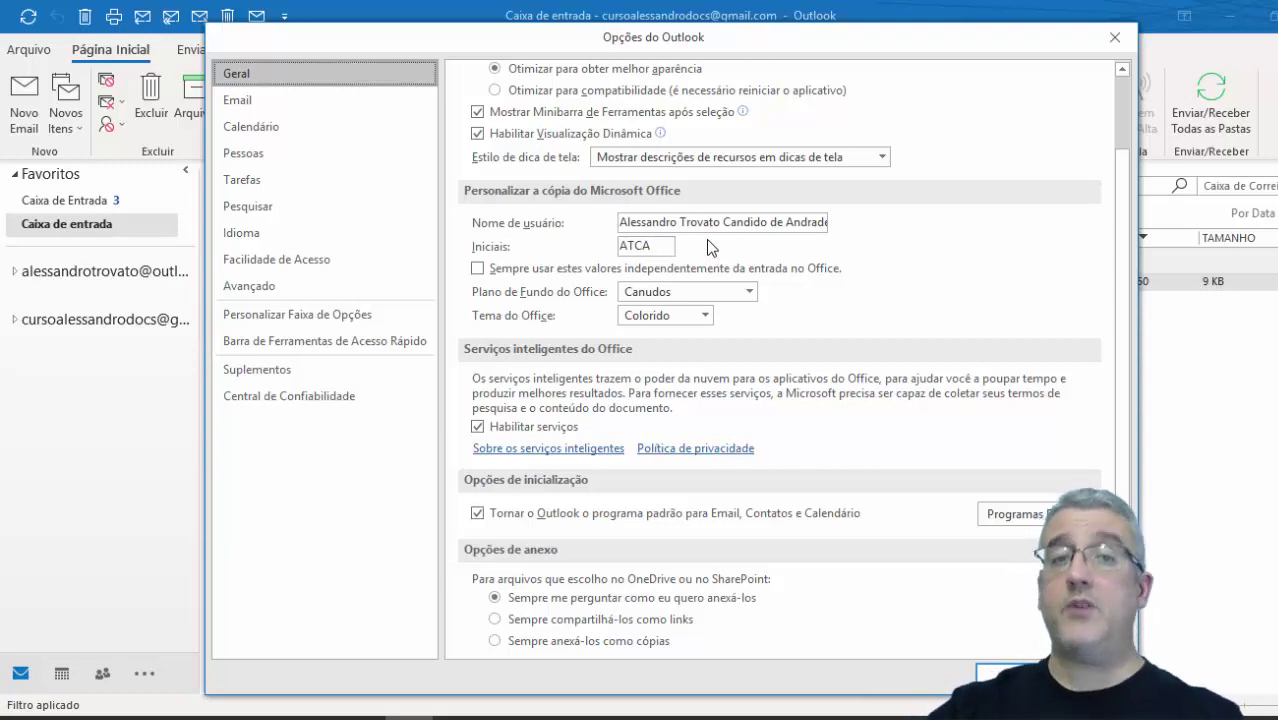
{"action": "scroll", "coordinate": [706, 239], "scroll_direction": "up", "scroll_amount": 2}
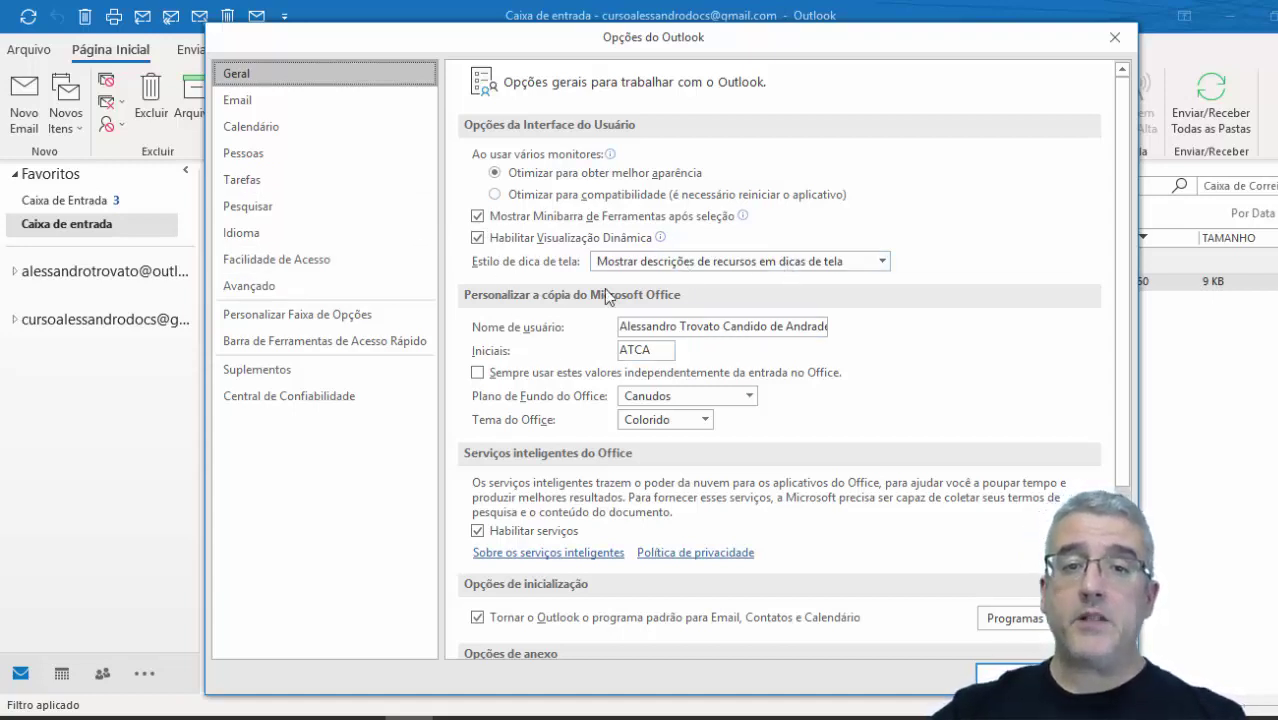
{"action": "mouse_move", "coordinate": [620, 198]}
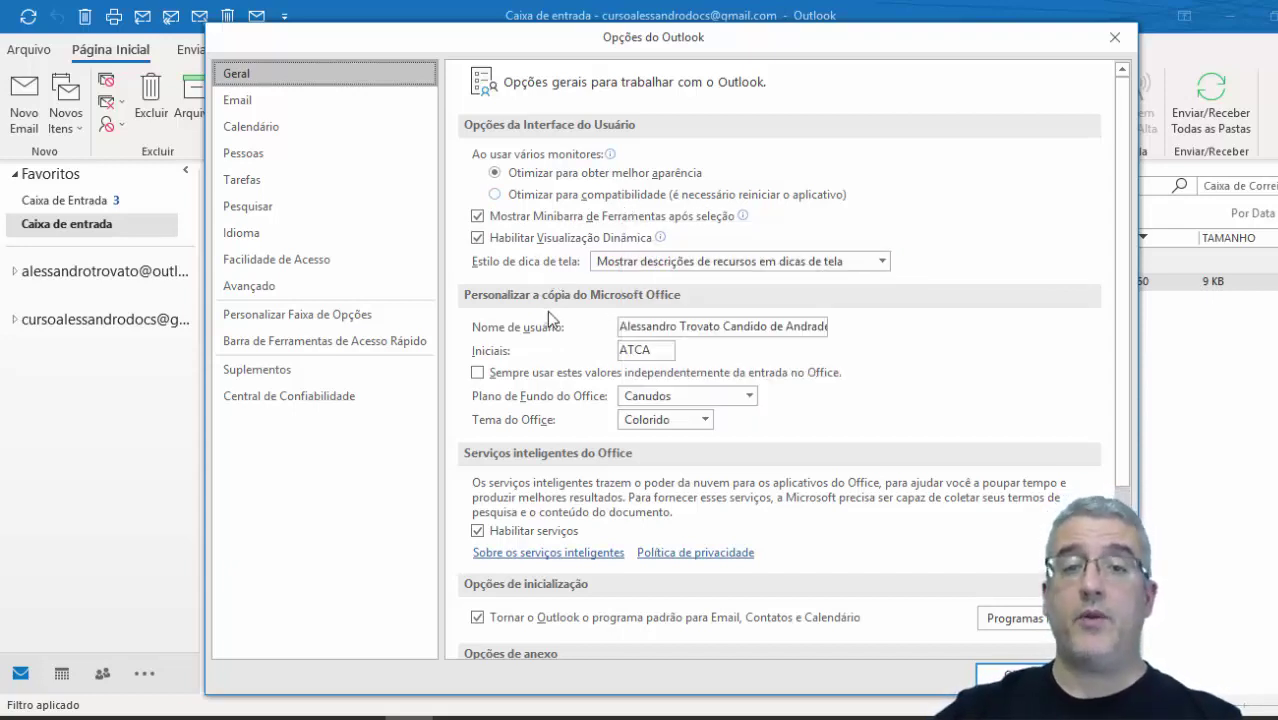
{"action": "left_click", "coordinate": [680, 326]}
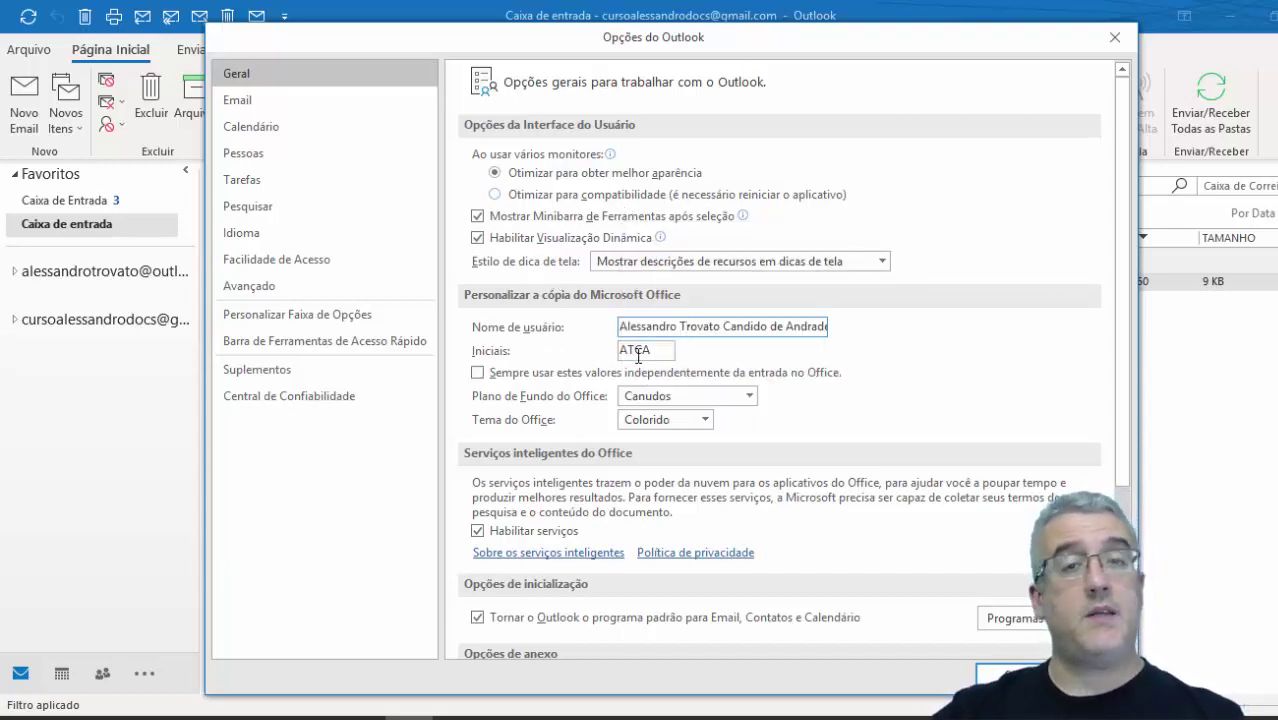
{"action": "left_click", "coordinate": [660, 404]}
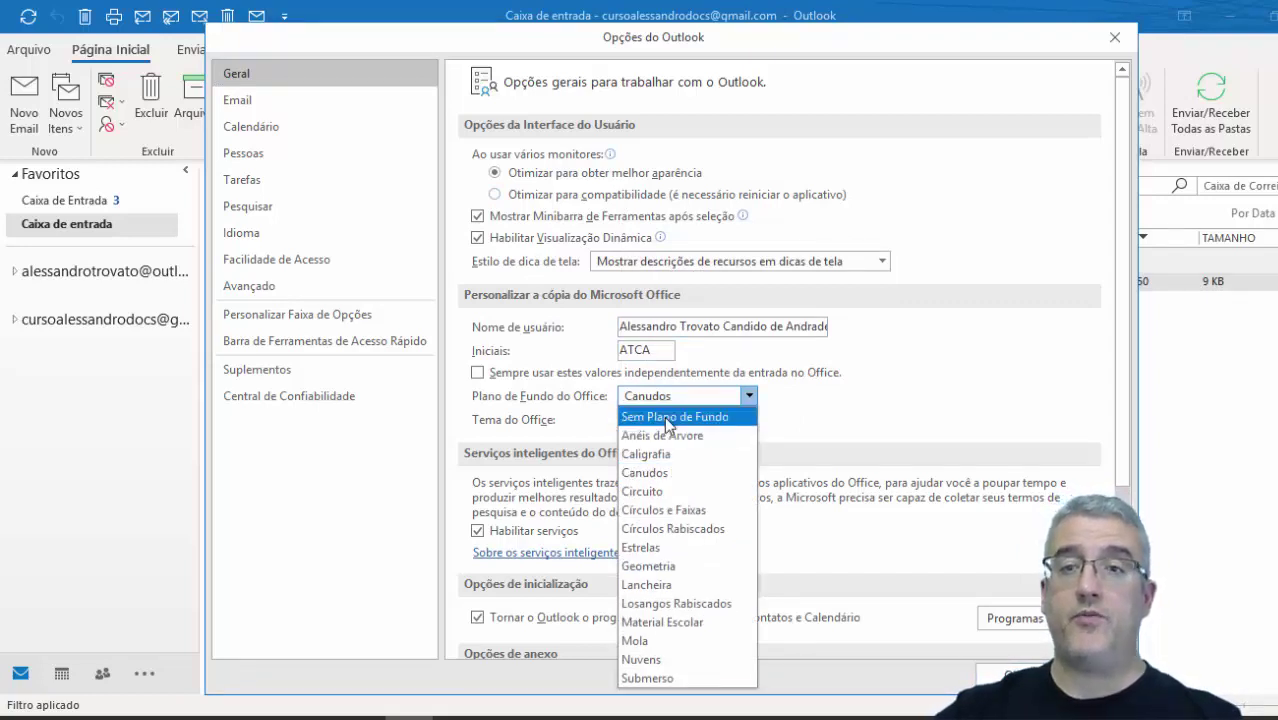
{"action": "left_click", "coordinate": [717, 413]}
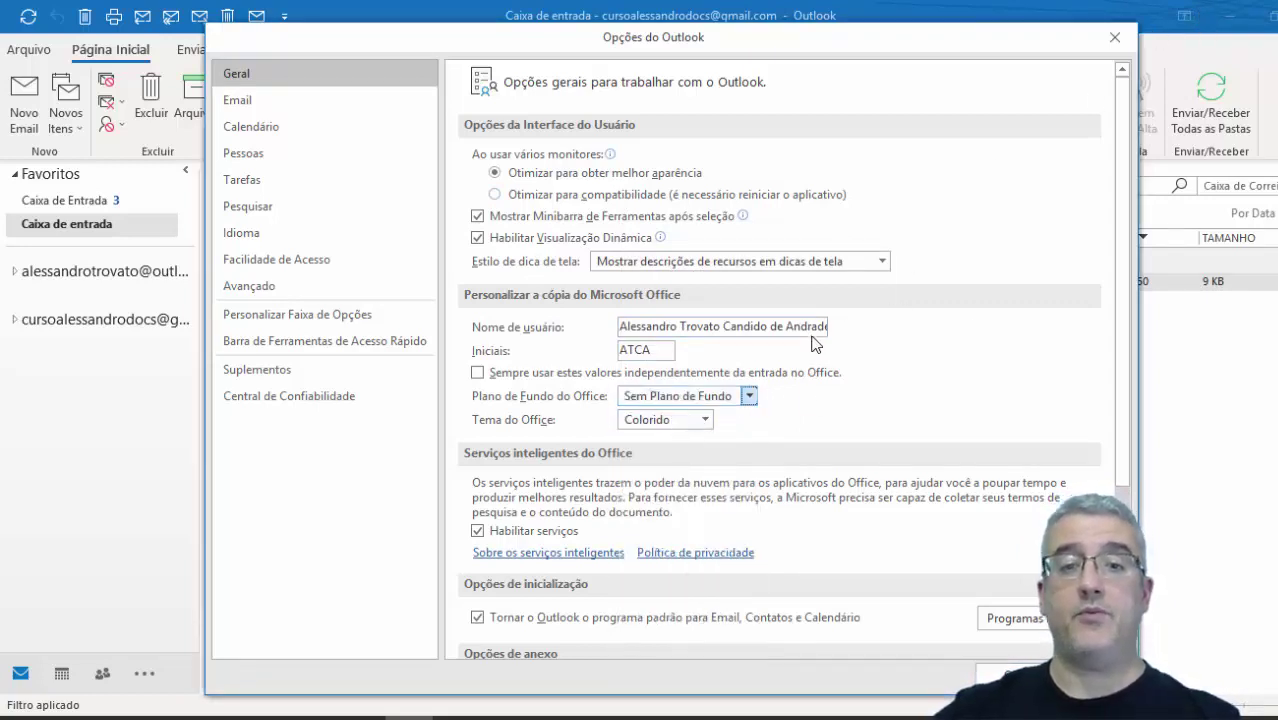
Check that Tema do Office stays Colorido, review the remaining general settings, and close Options
{"action": "left_click", "coordinate": [676, 419]}
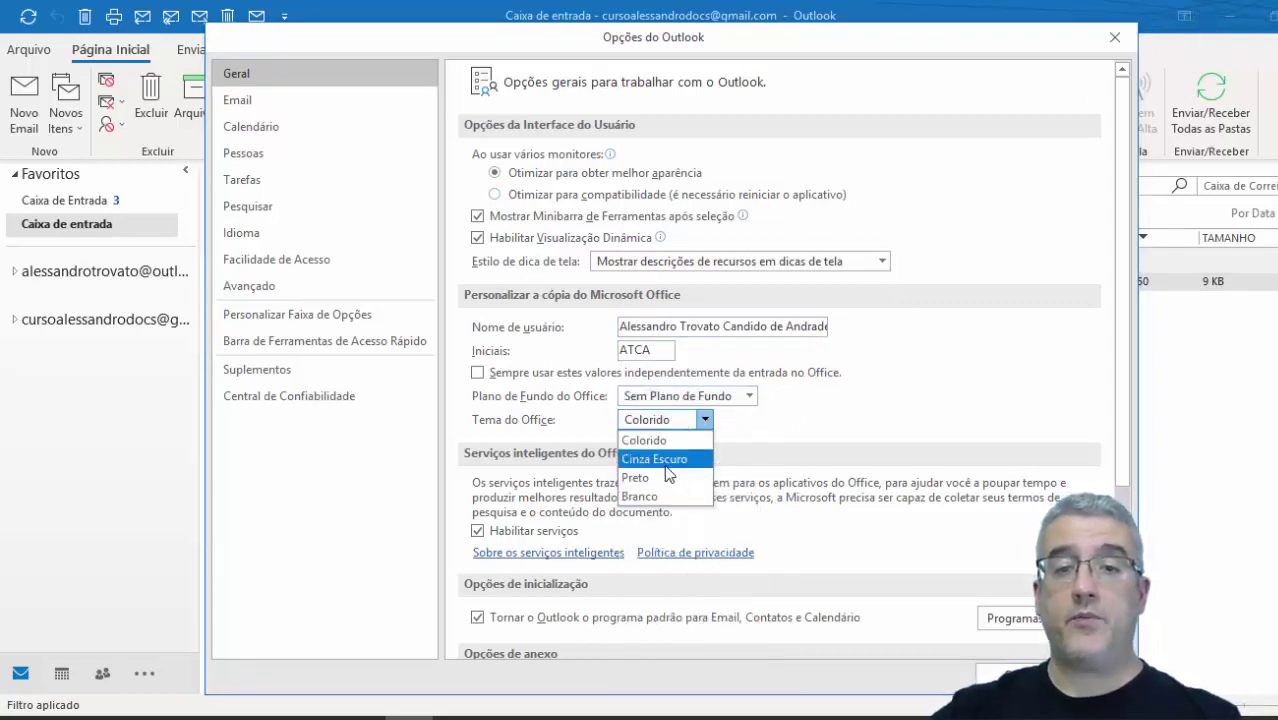
{"action": "left_click", "coordinate": [780, 426]}
{"action": "scroll", "coordinate": [780, 425], "scroll_direction": "down", "scroll_amount": 3}
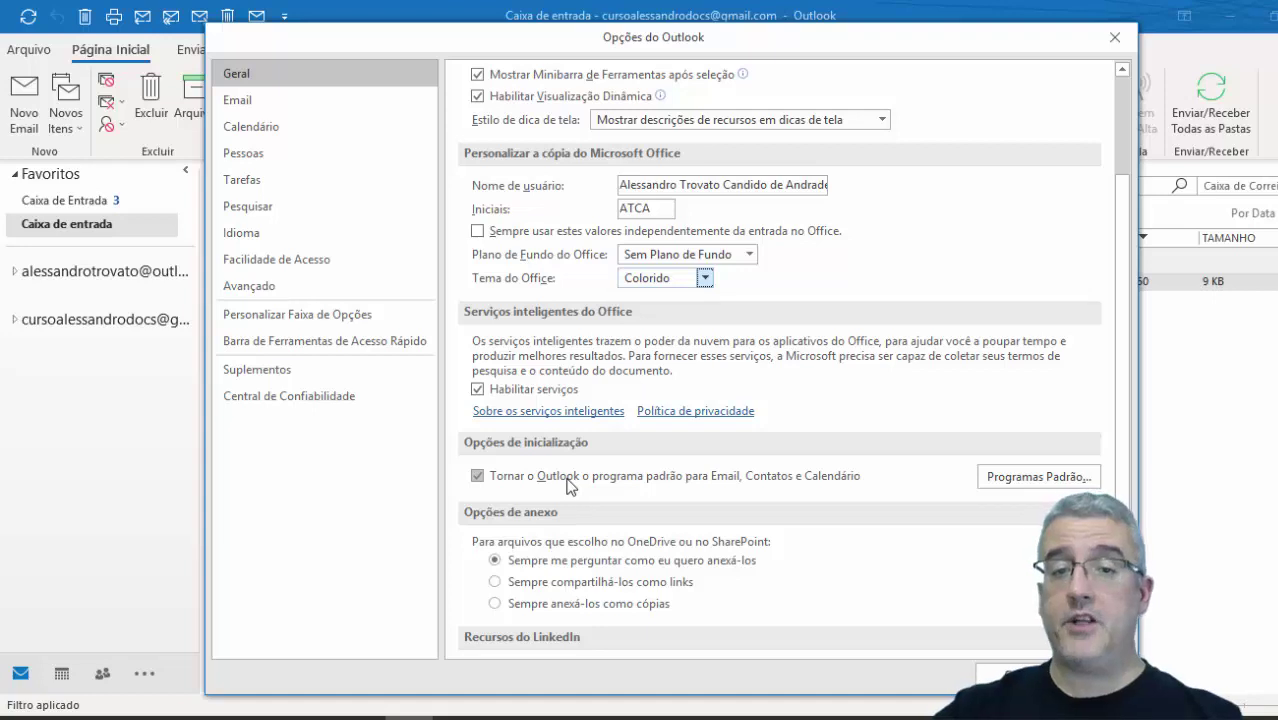
{"action": "scroll", "coordinate": [570, 485], "scroll_direction": "down", "scroll_amount": 2}
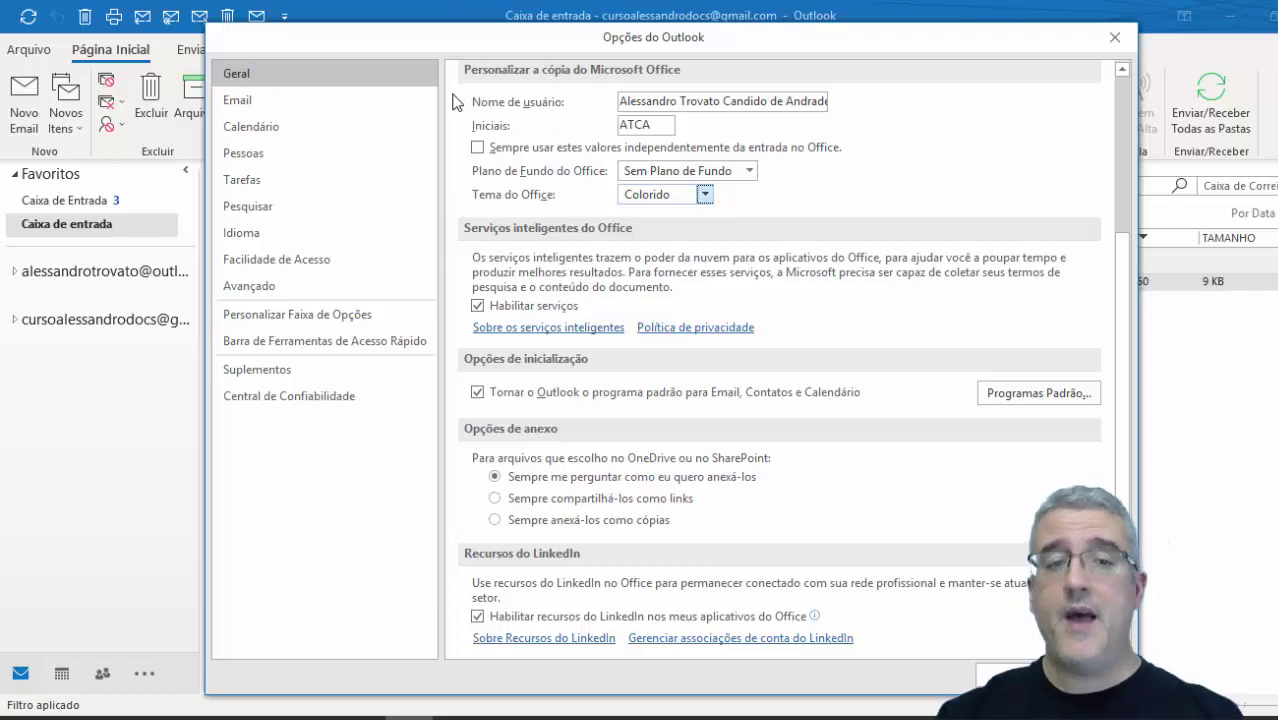
{"action": "key", "text": "Escape"}
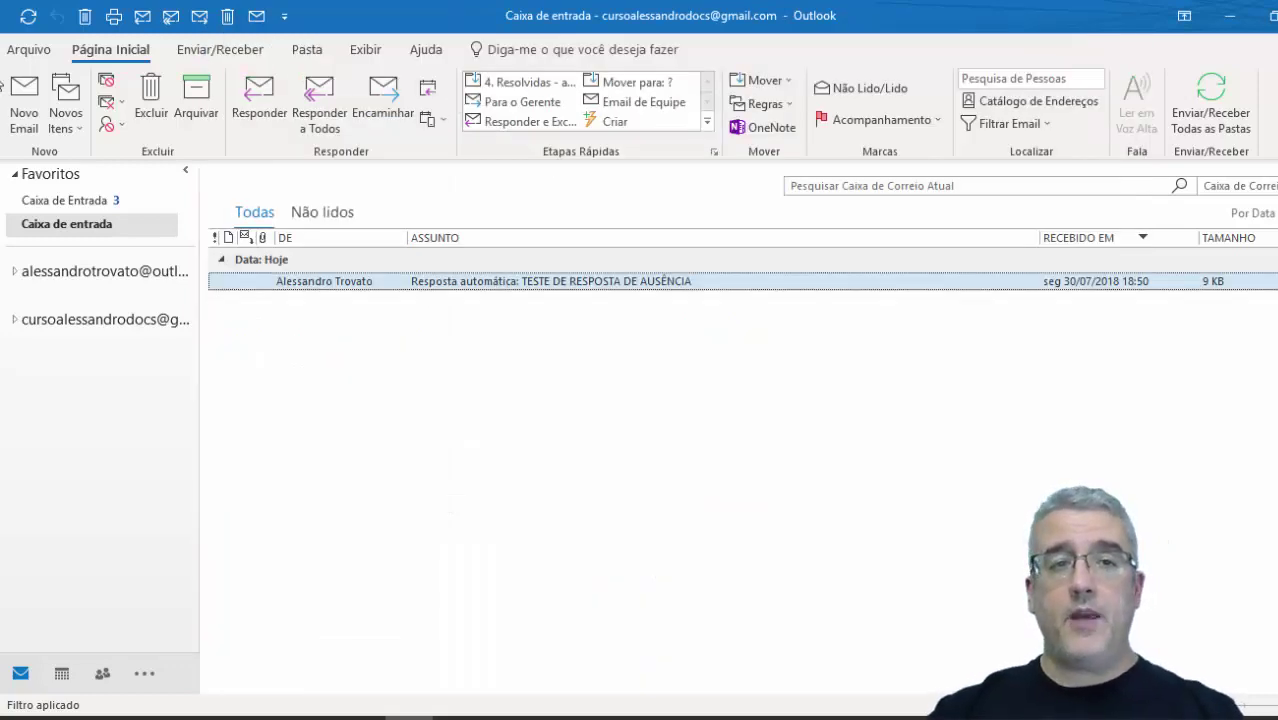
{"action": "left_click", "coordinate": [44, 51]}
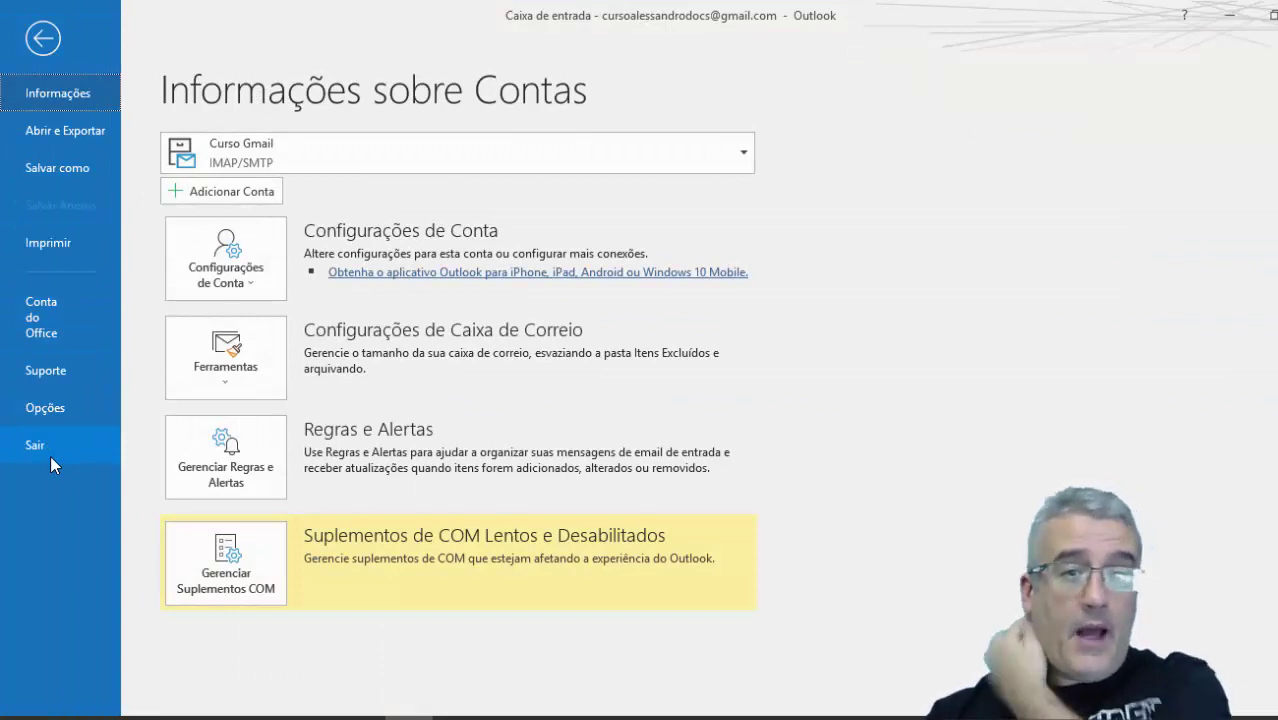
{"action": "left_click", "coordinate": [226, 257]}
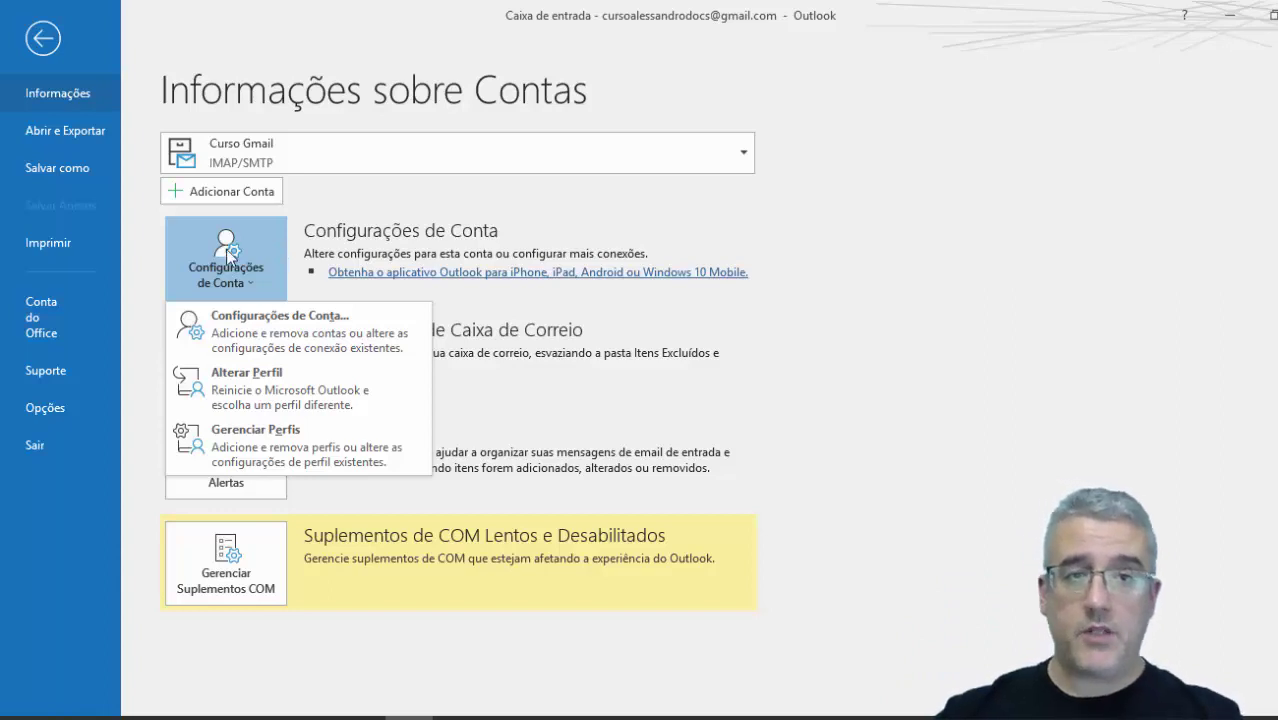
{"action": "left_click", "coordinate": [272, 397]}
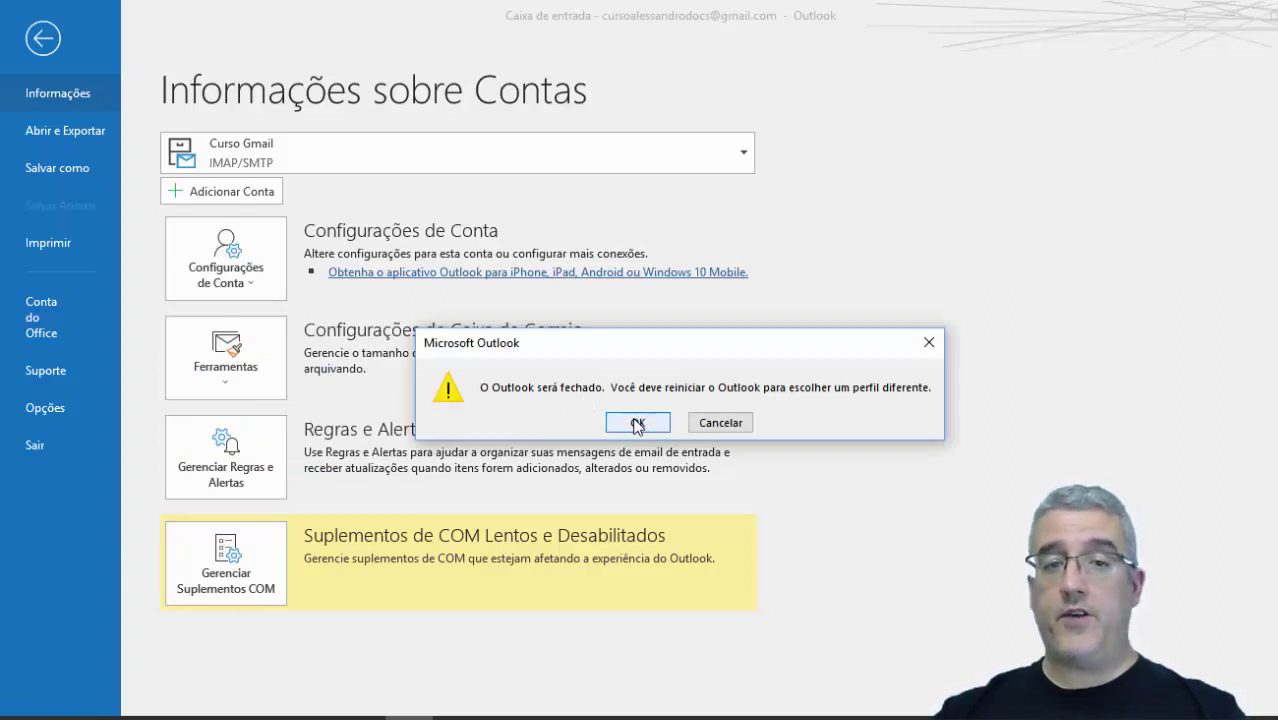
{"action": "left_click", "coordinate": [727, 424]}
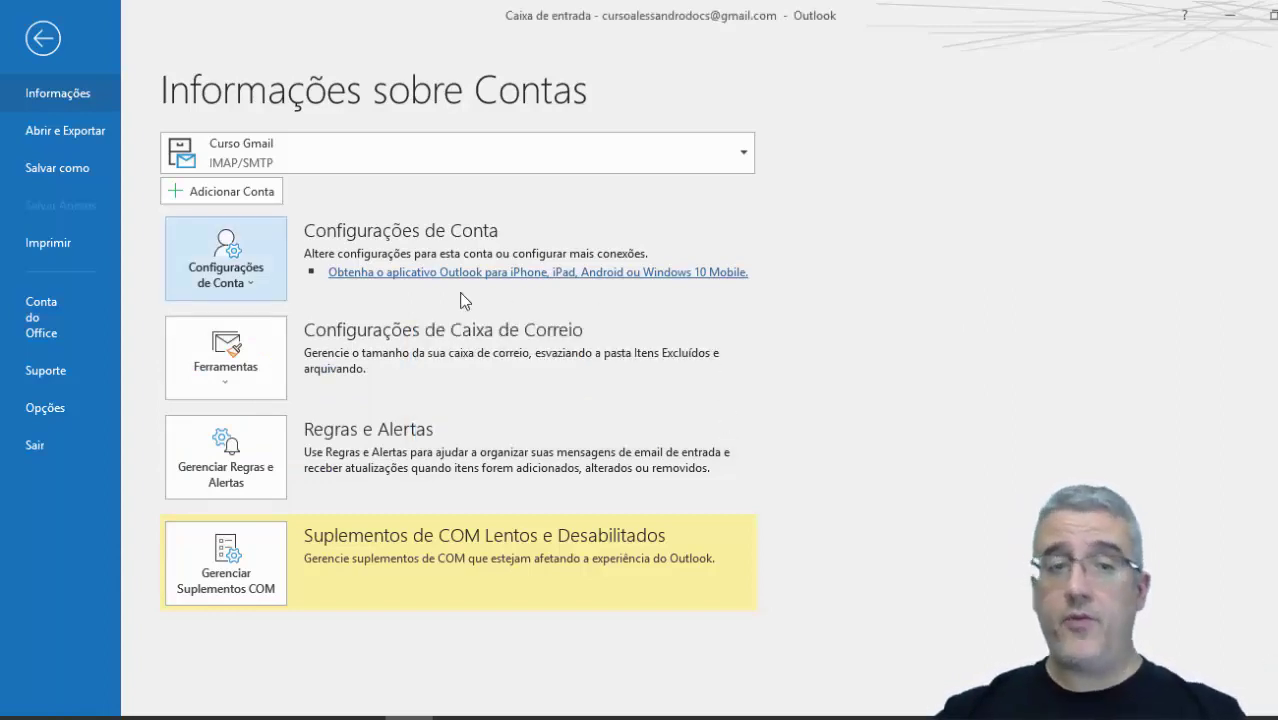
{"action": "left_click", "coordinate": [245, 268]}
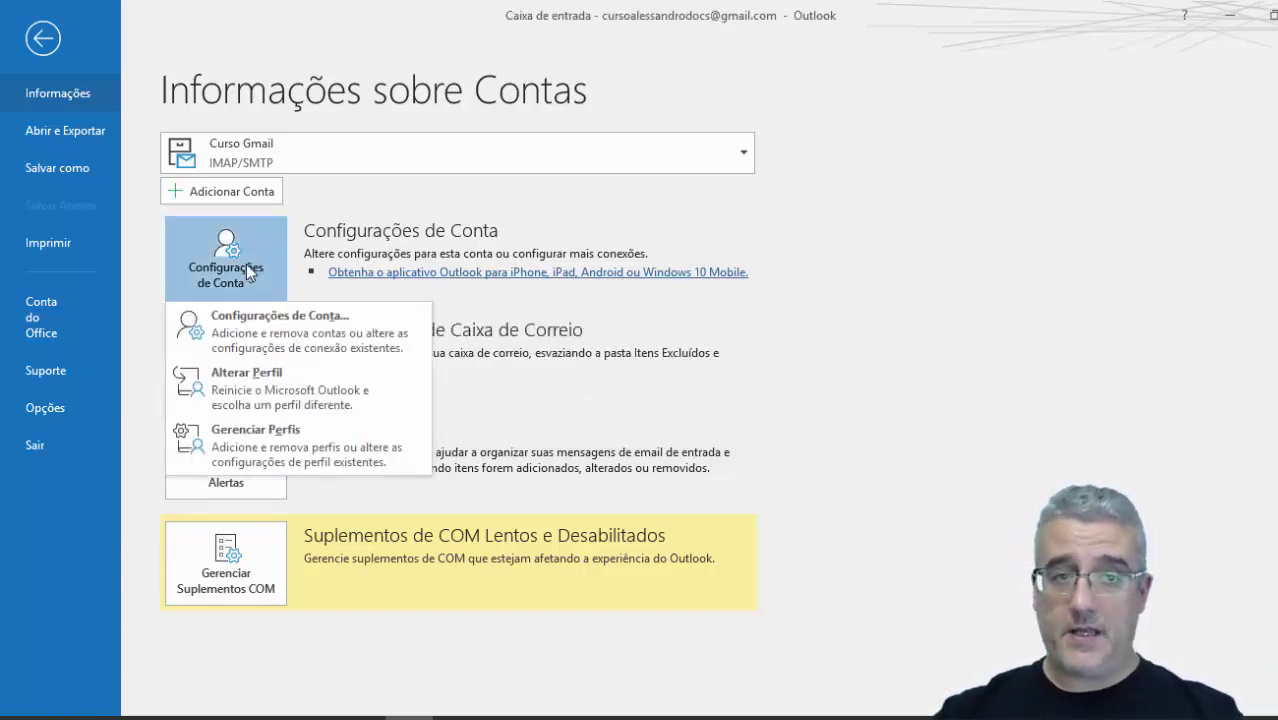
{"action": "left_click", "coordinate": [259, 433]}
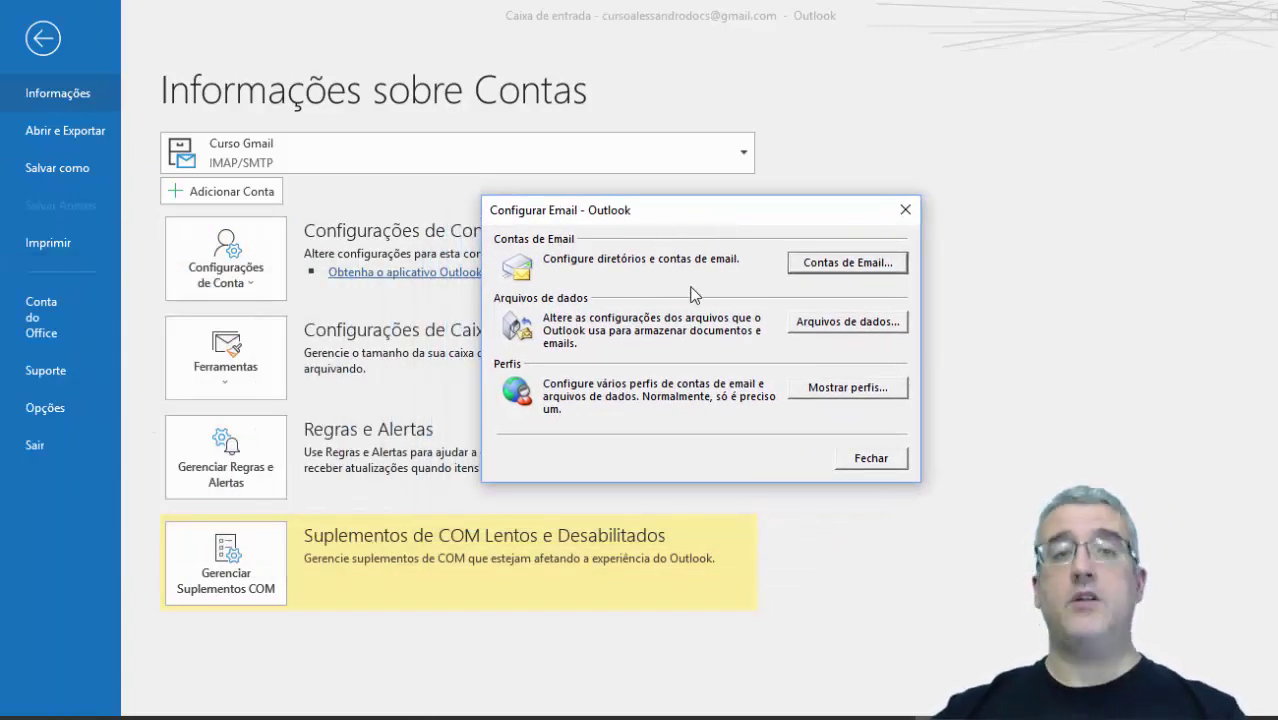
{"action": "left_click", "coordinate": [895, 462]}
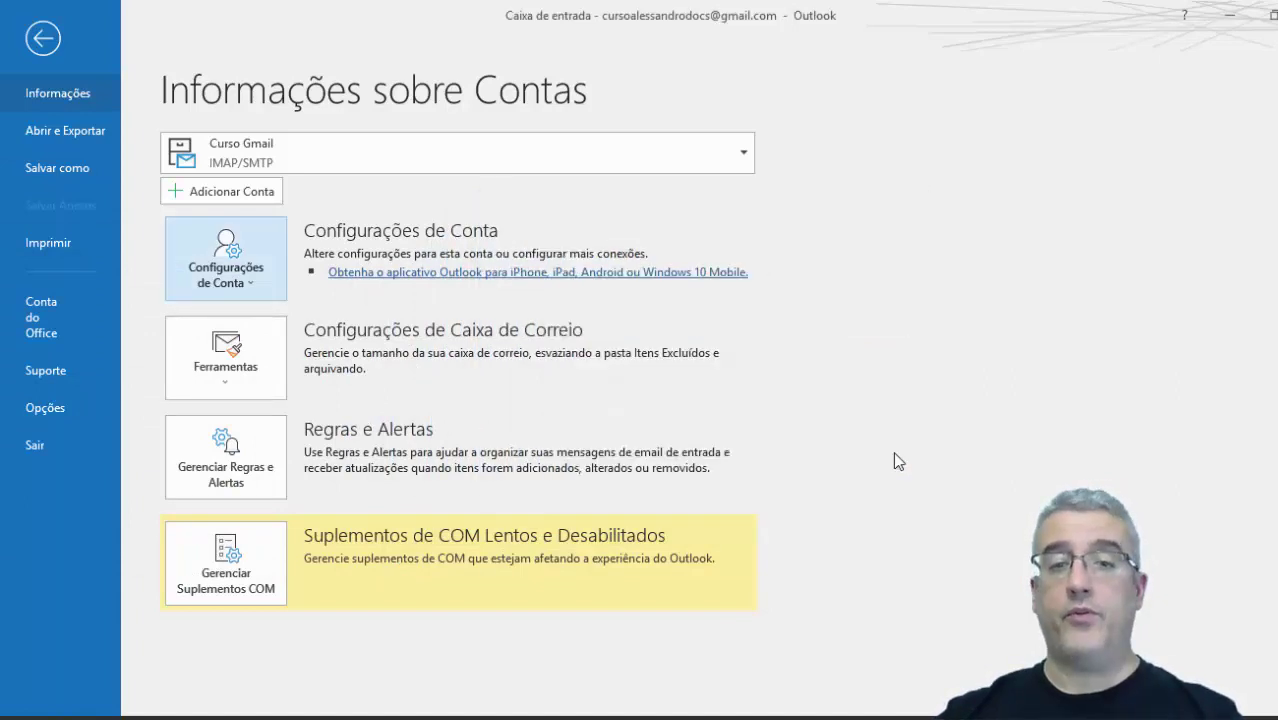
{"action": "left_click", "coordinate": [45, 39]}
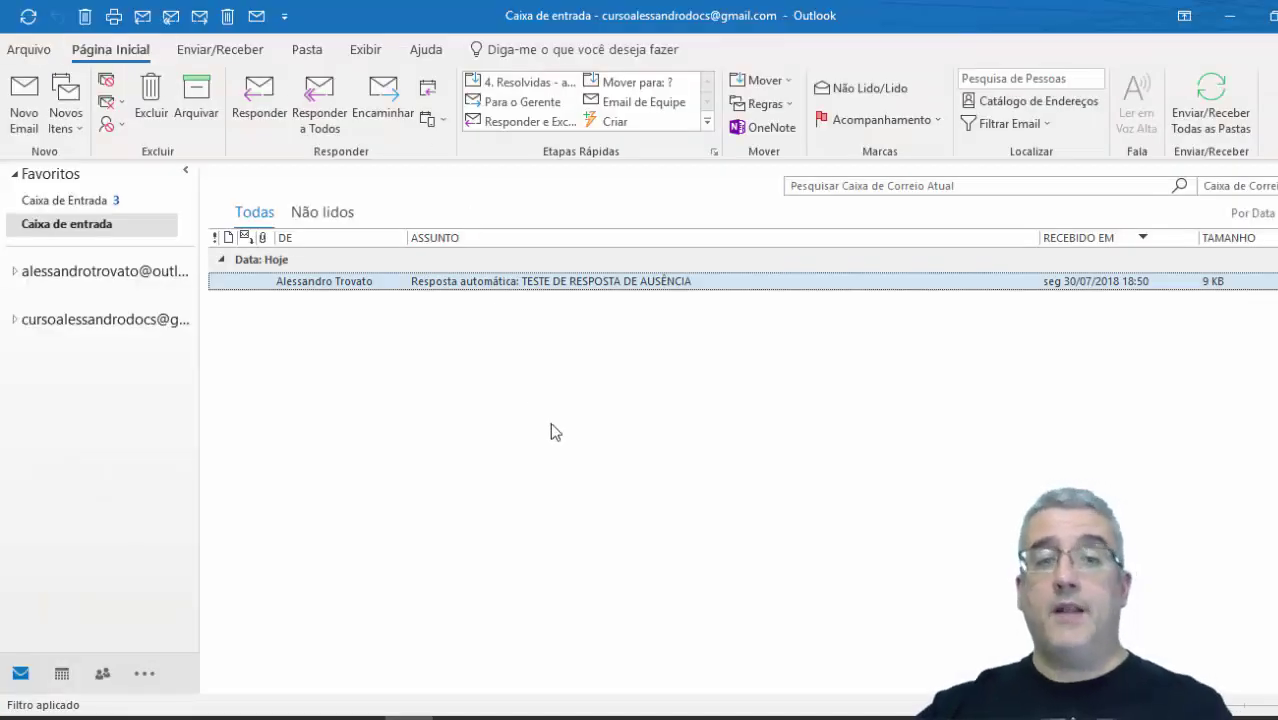